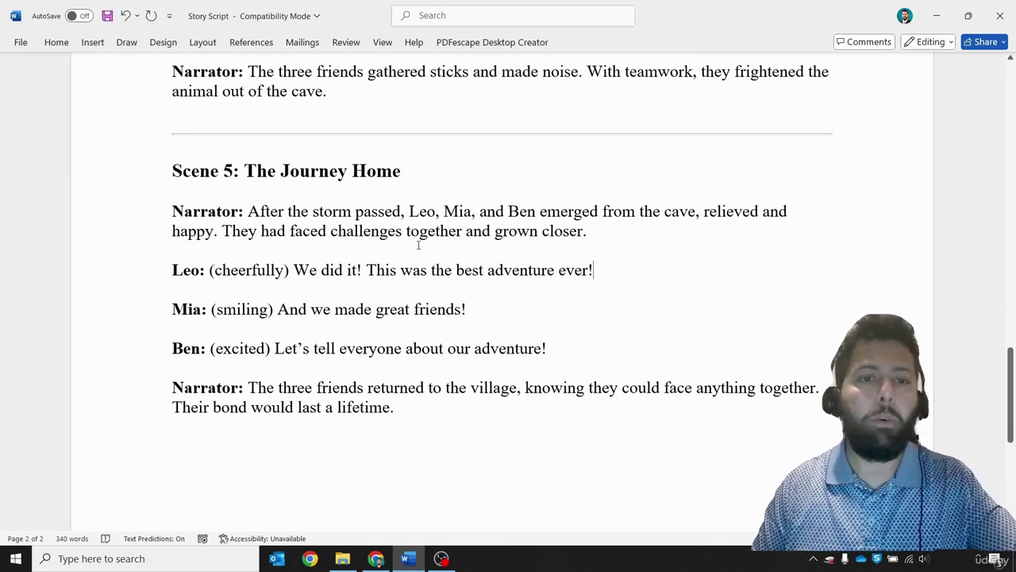
- Review the three friends' closing dialogue lines in Scene 5: The Journey Home of the story script
scroll(418, 245, down, 1)
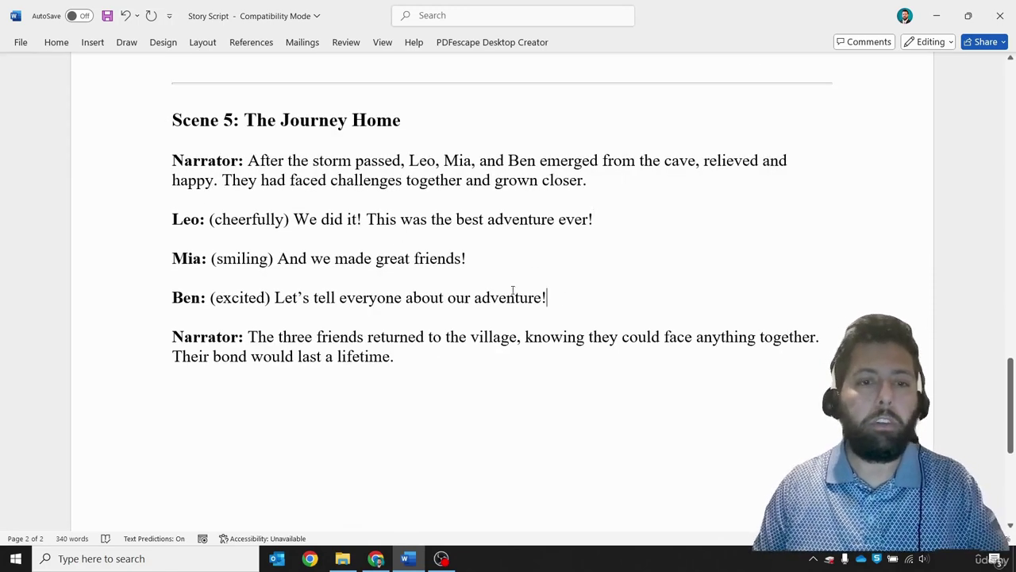
drag(546, 296, 176, 230)
click(518, 263)
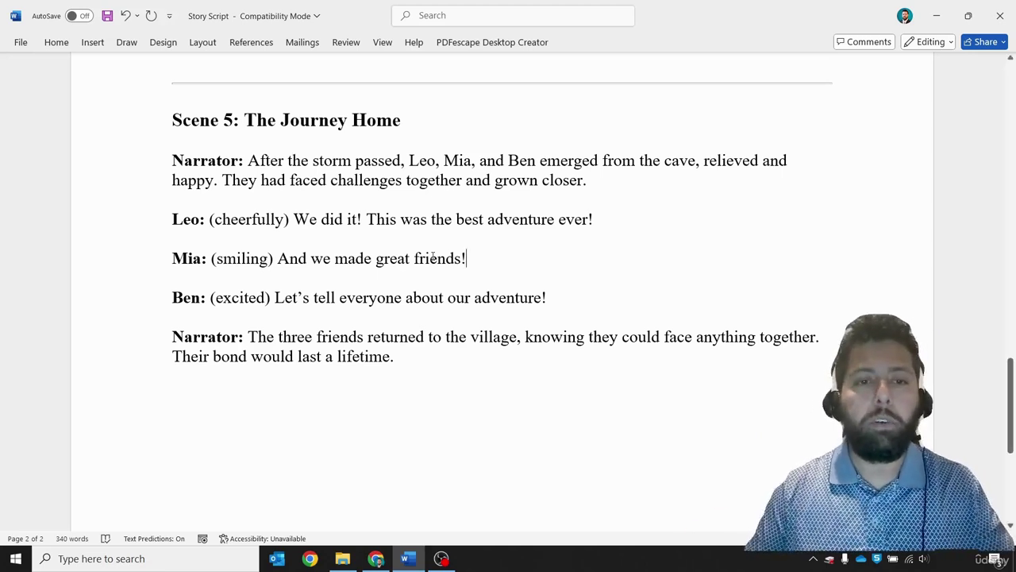
drag(617, 211, 130, 220)
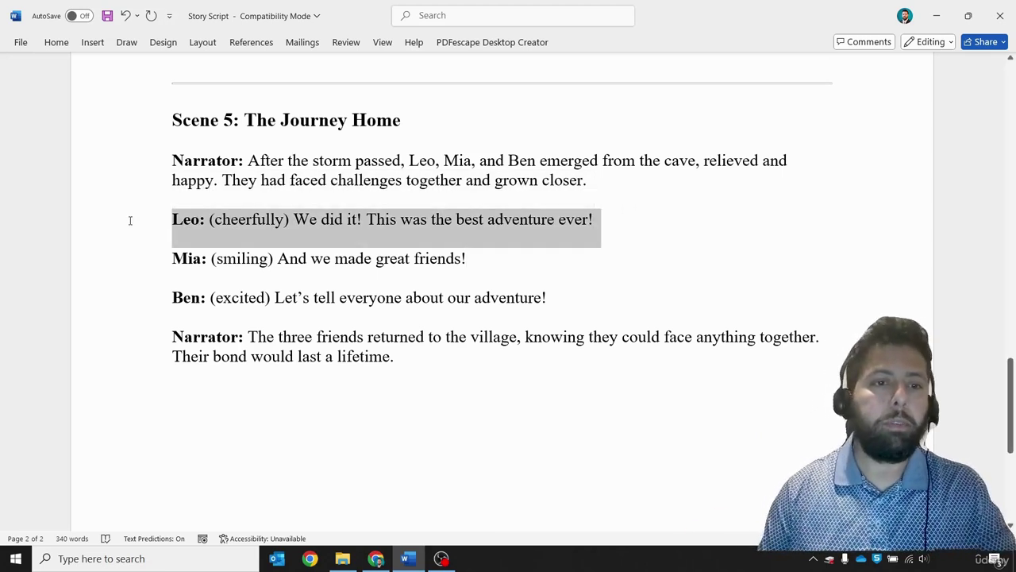
click(346, 246)
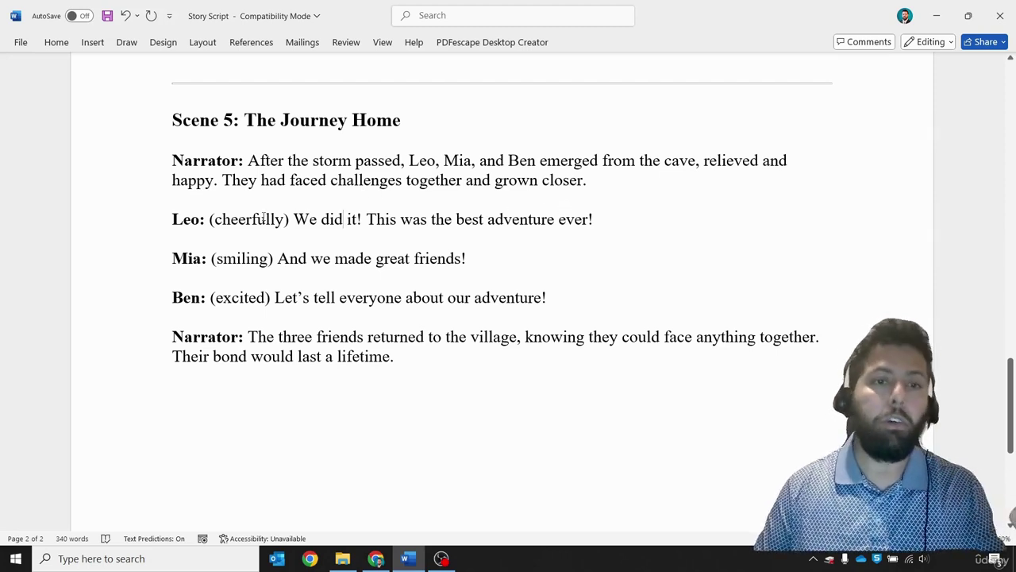
drag(532, 301, 172, 220)
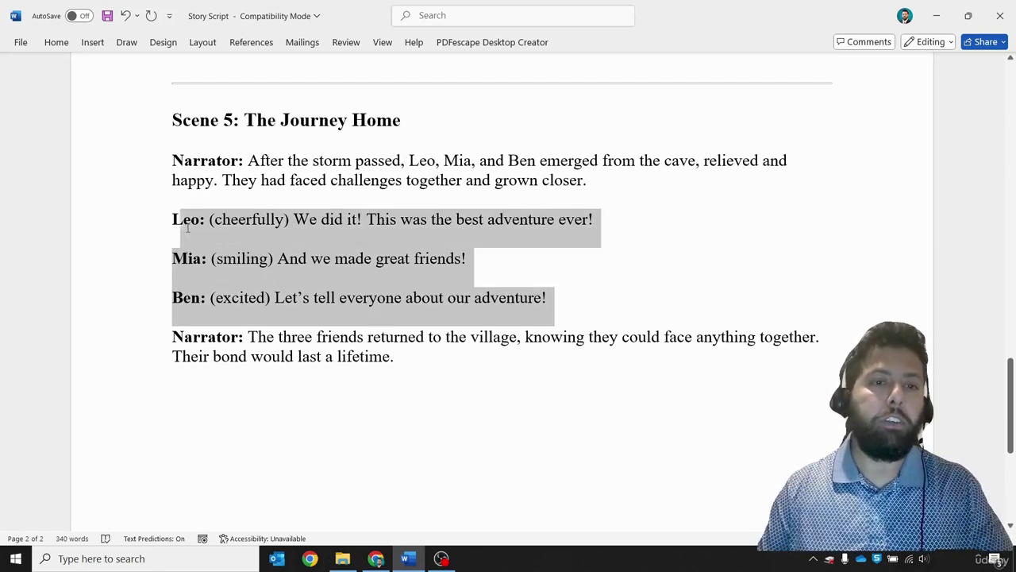
click(295, 225)
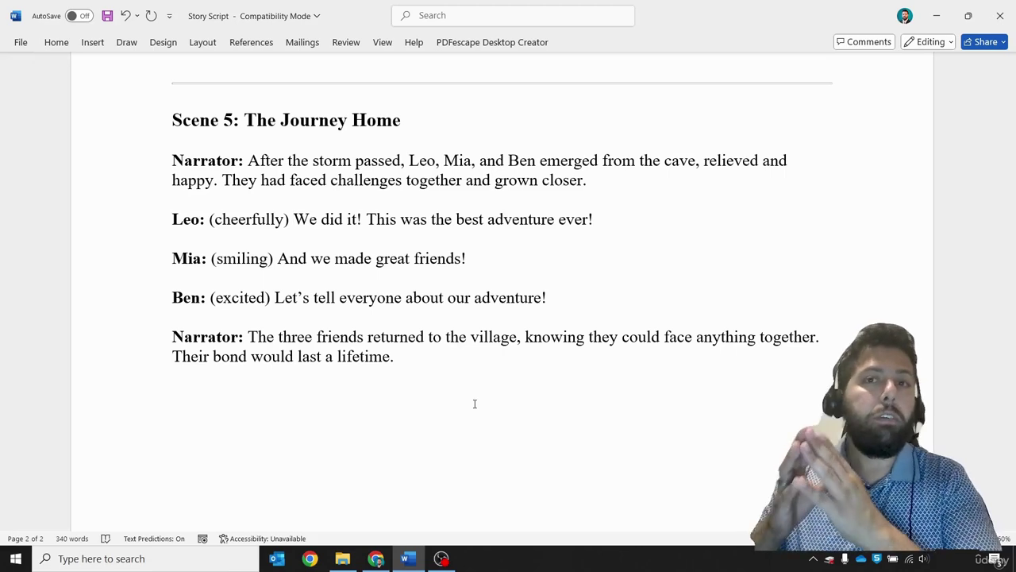
- Switch to Leonardo.Ai, replace the character reference with the uploaded red-haired character sheet, and generate eight images from the existing victory prompt
click(376, 558)
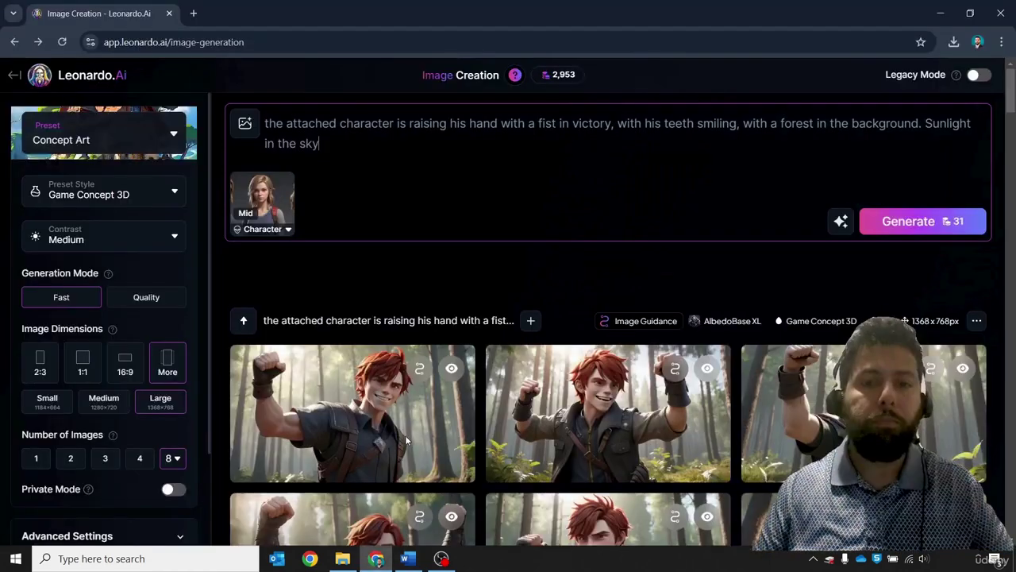
click(387, 238)
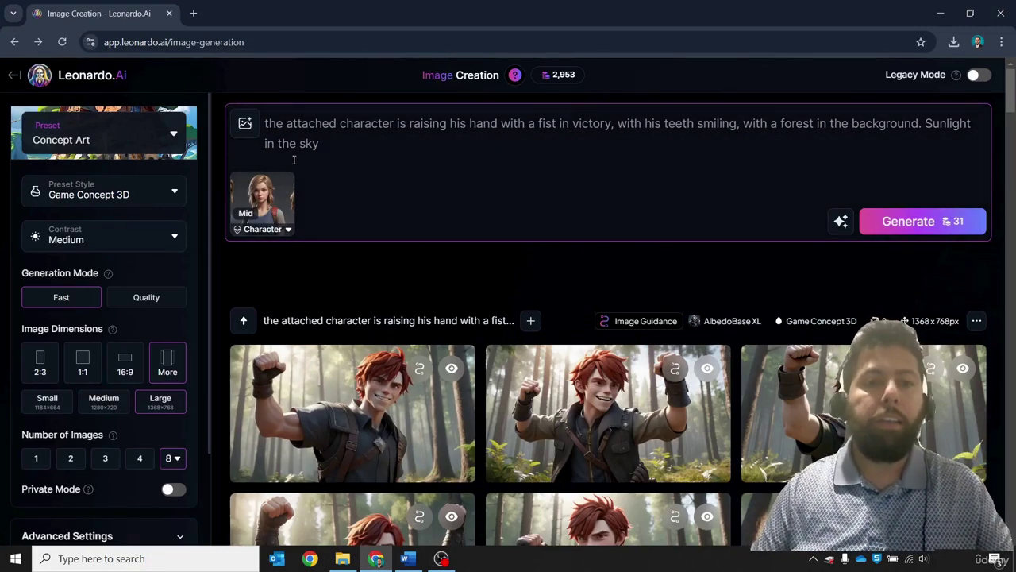
click(278, 229)
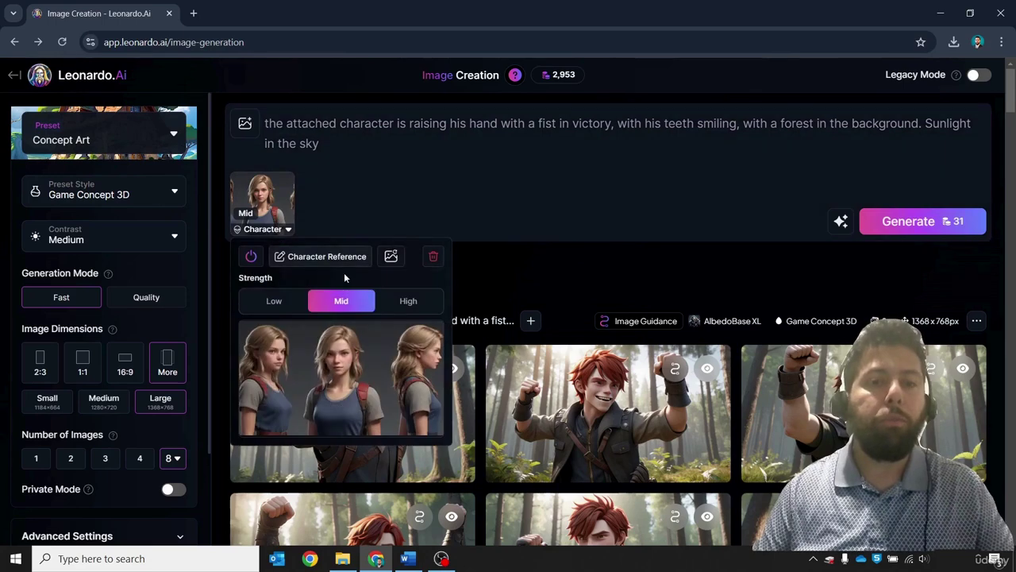
click(391, 256)
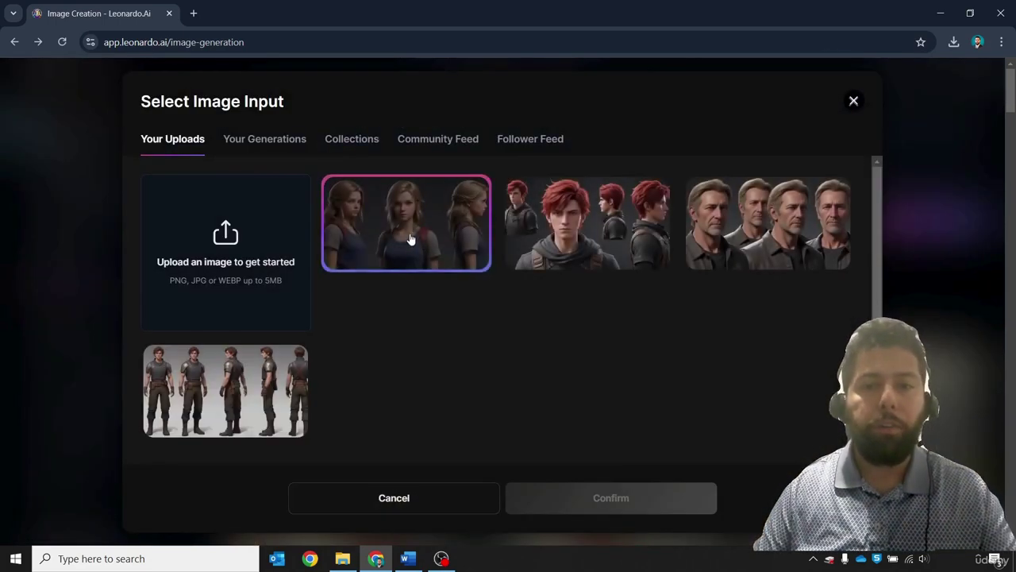
click(567, 245)
click(610, 493)
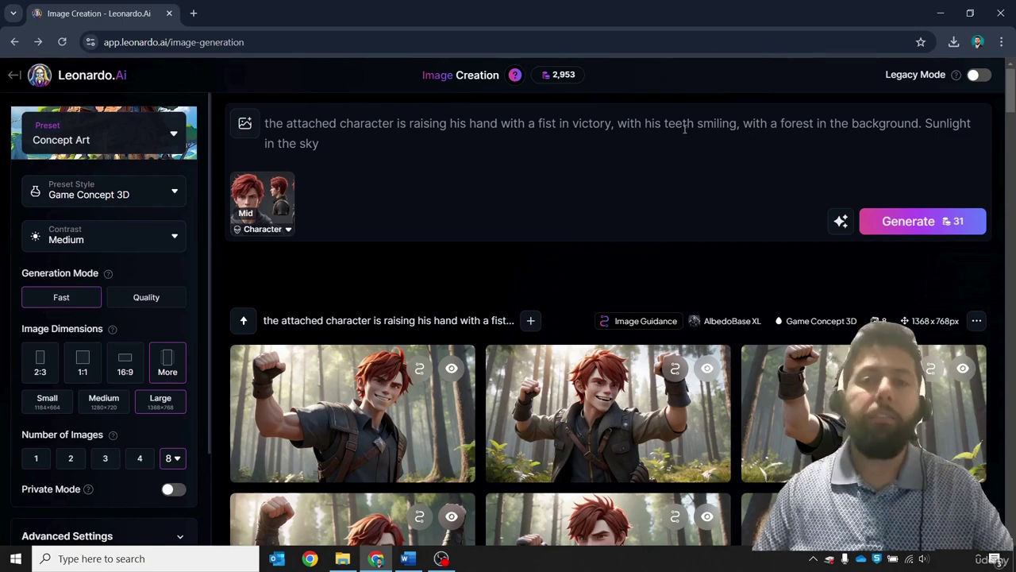
click(894, 221)
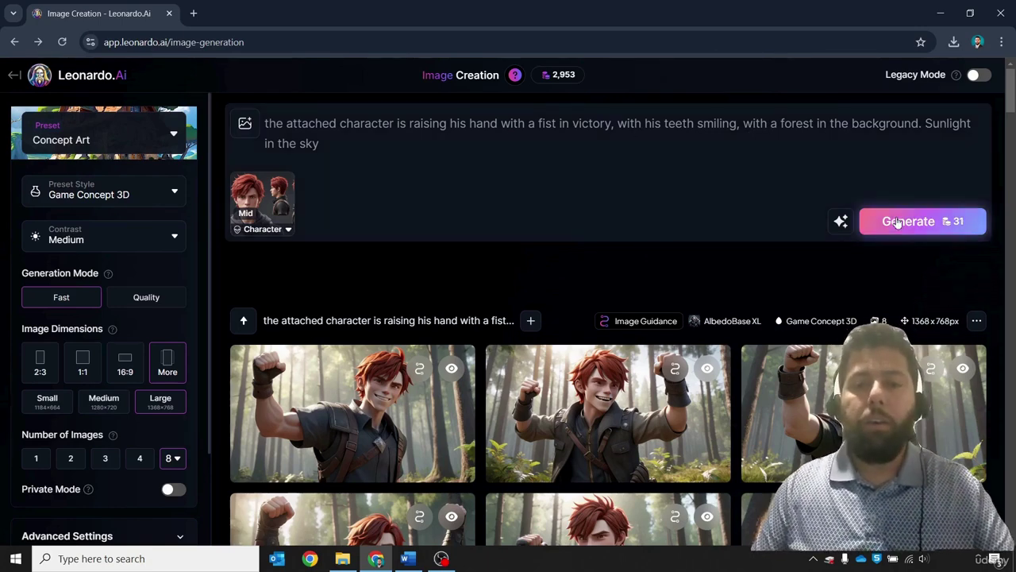
- Examine the enlarged images of the earlier generation prompted with the character raising his hand in victory, checking hands and teeth
scroll(712, 213, down, 5)
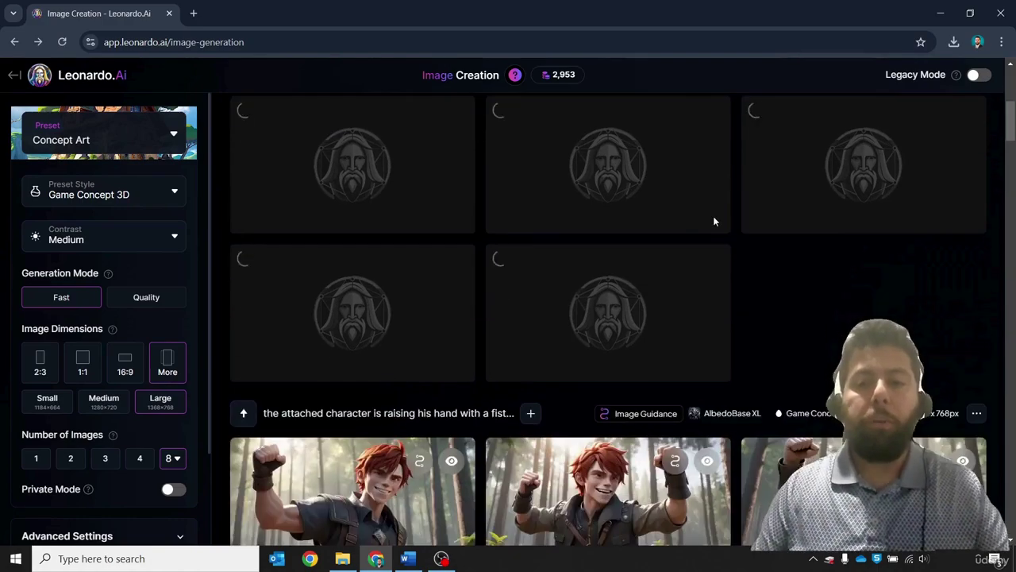
scroll(714, 216, down, 5)
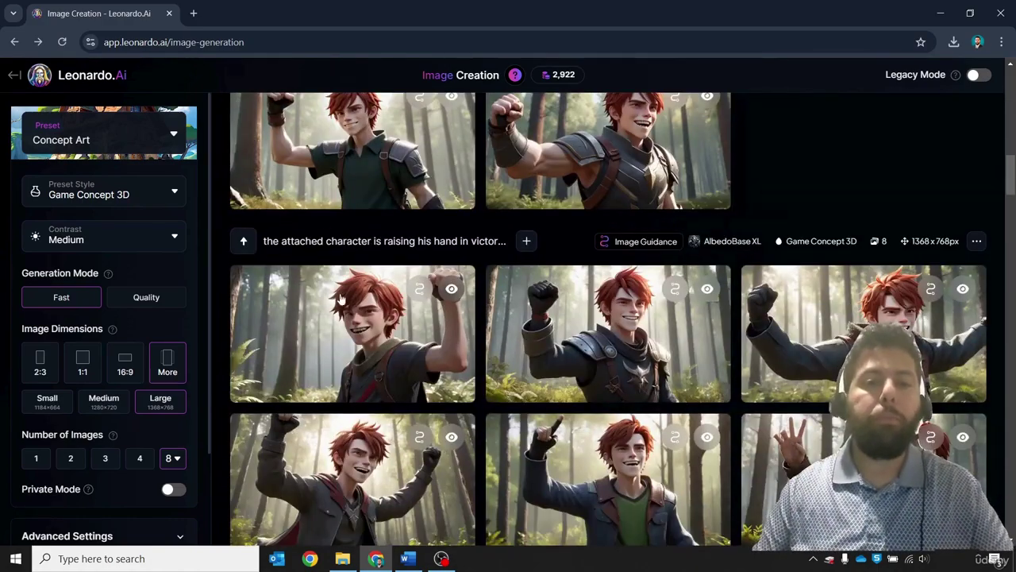
click(367, 319)
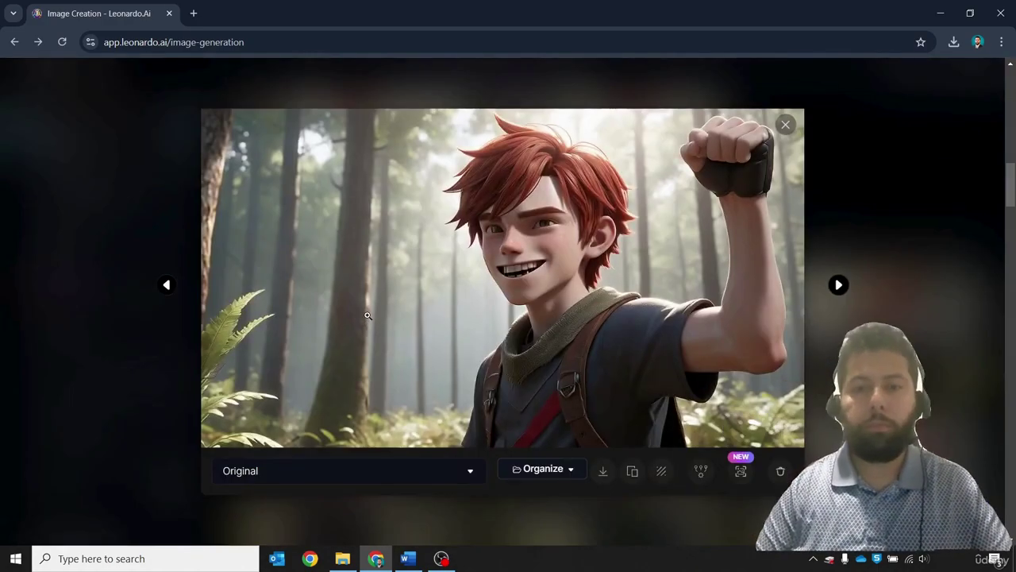
key(Right)
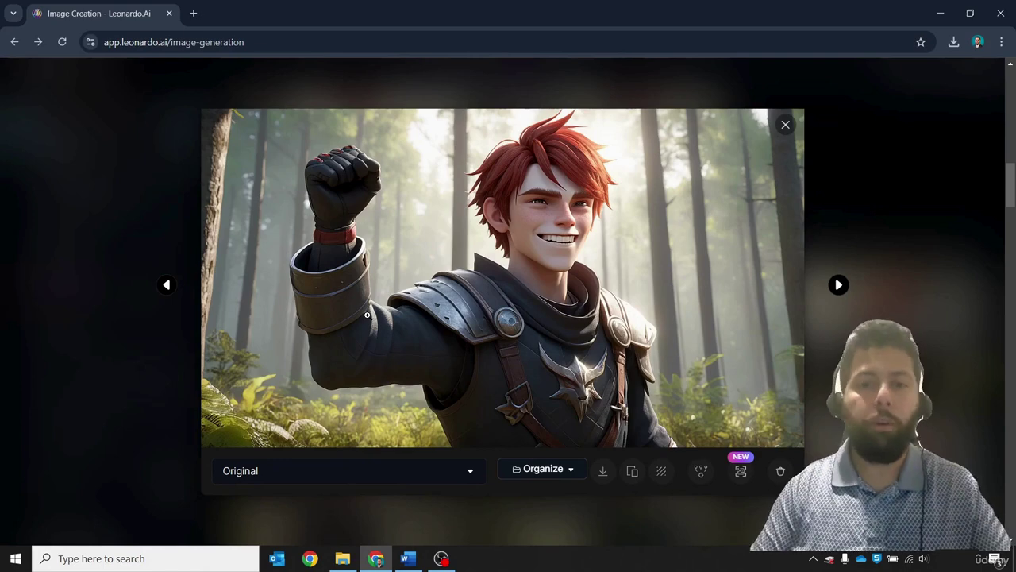
key(Right)
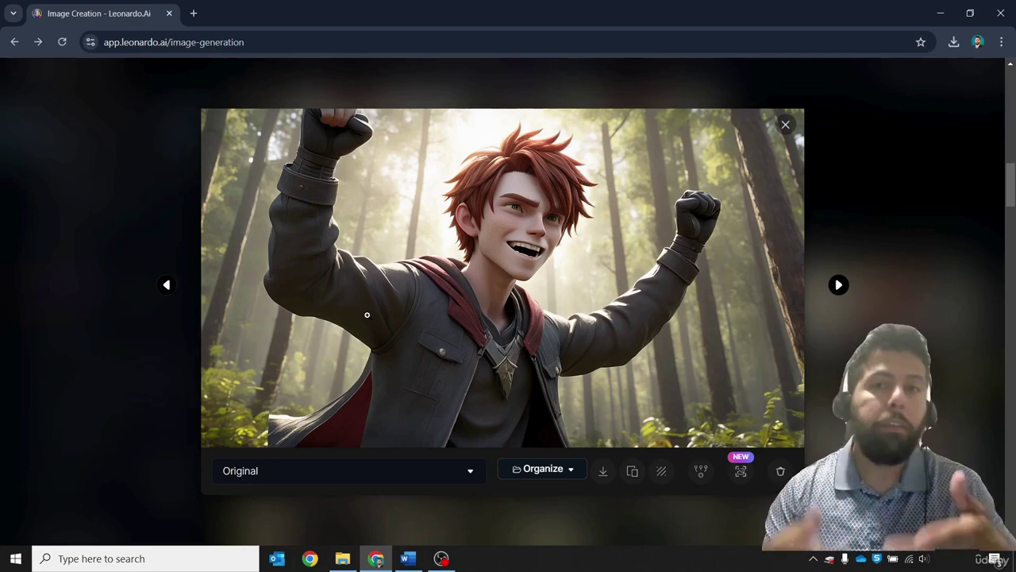
key(Right)
key(Right)
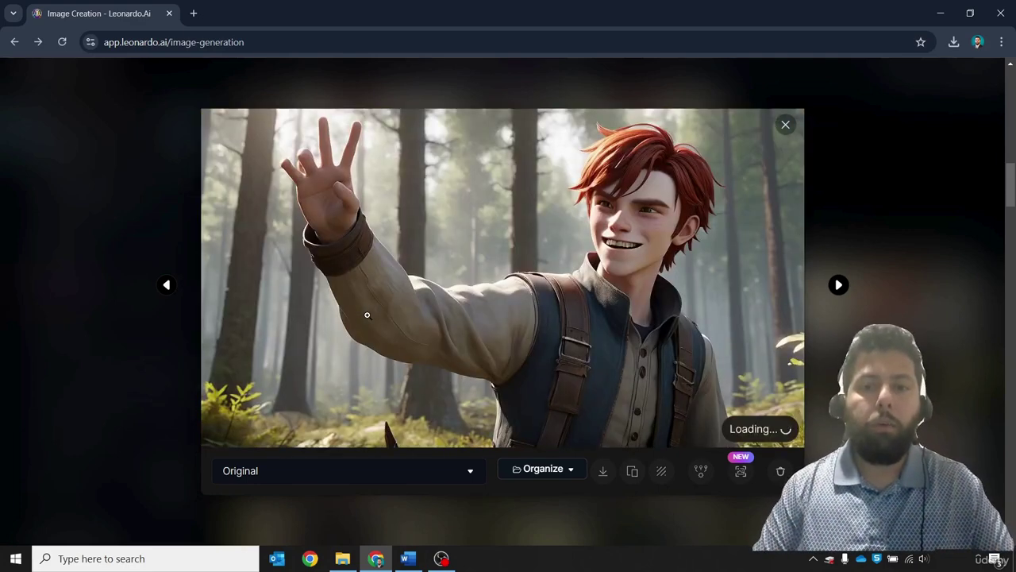
key(Right)
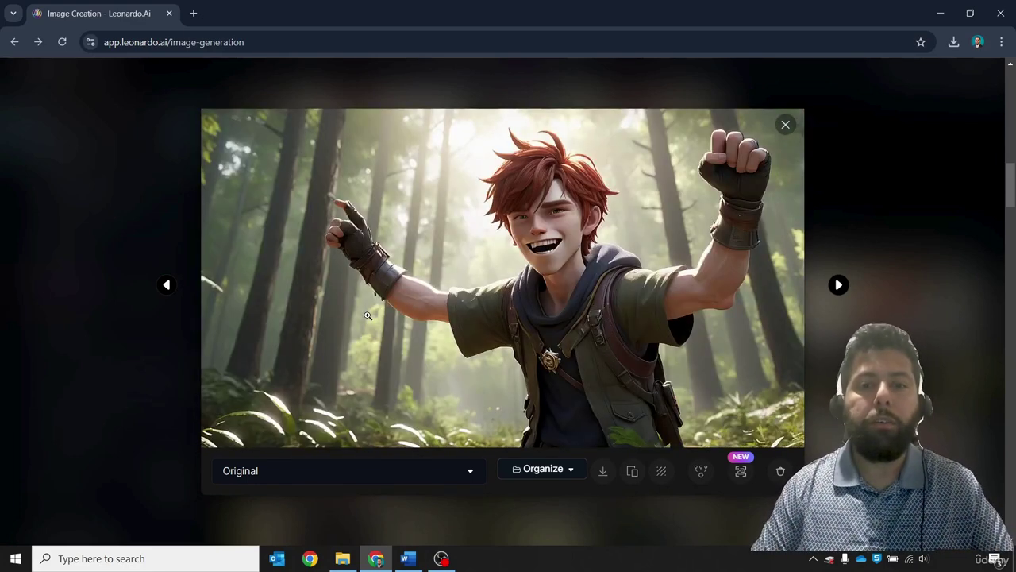
key(Right)
key(Right)
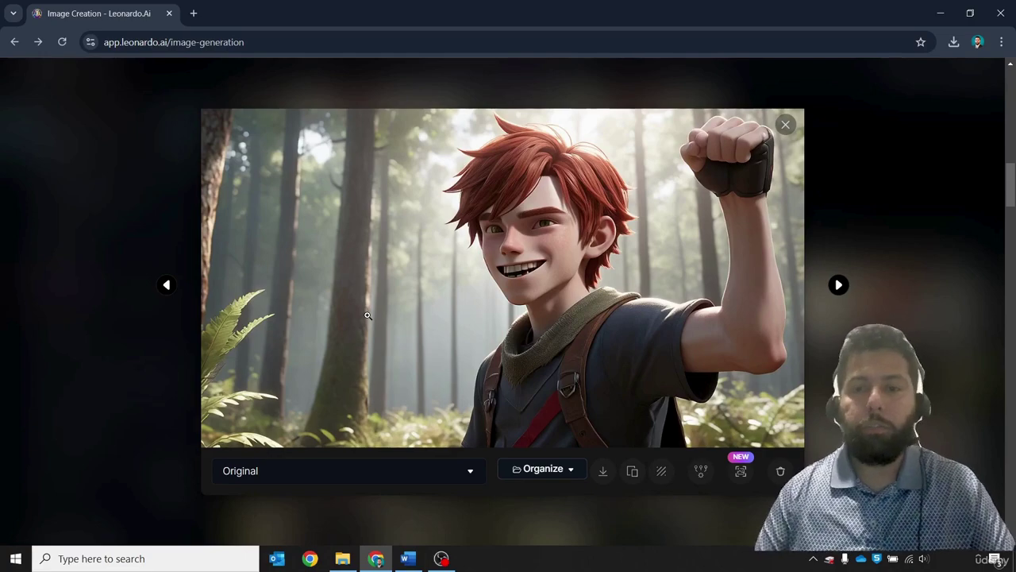
key(Escape)
- Examine the enlarged images of the previous generation whose prompt adds a raised fist and a smile with teeth
scroll(540, 318, up, 5)
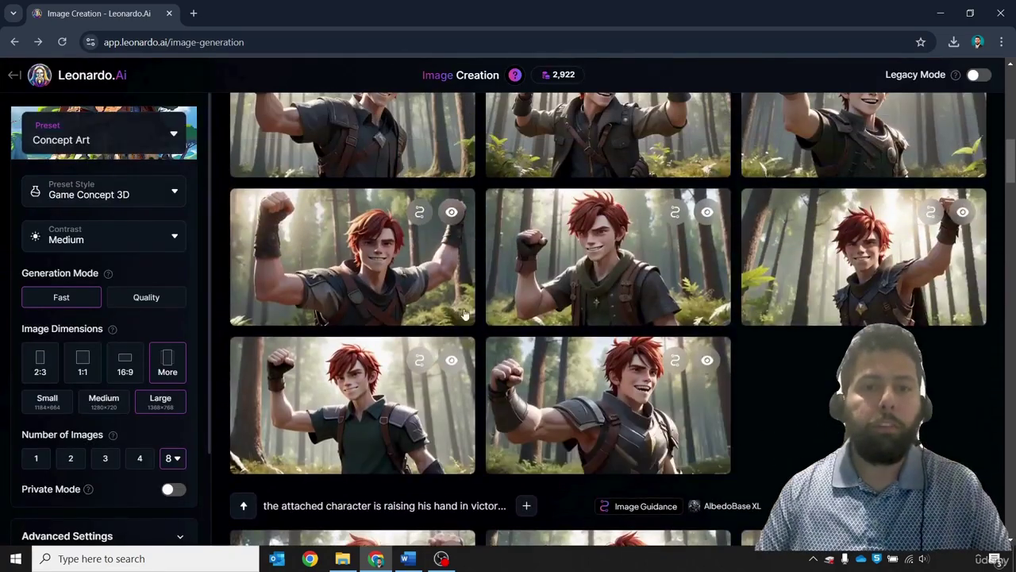
click(340, 259)
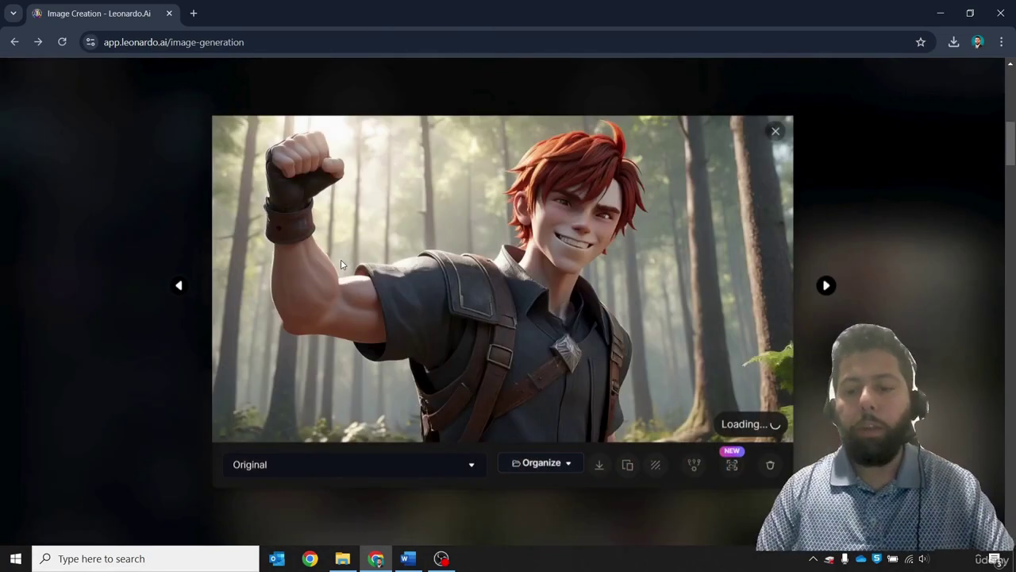
key(Right)
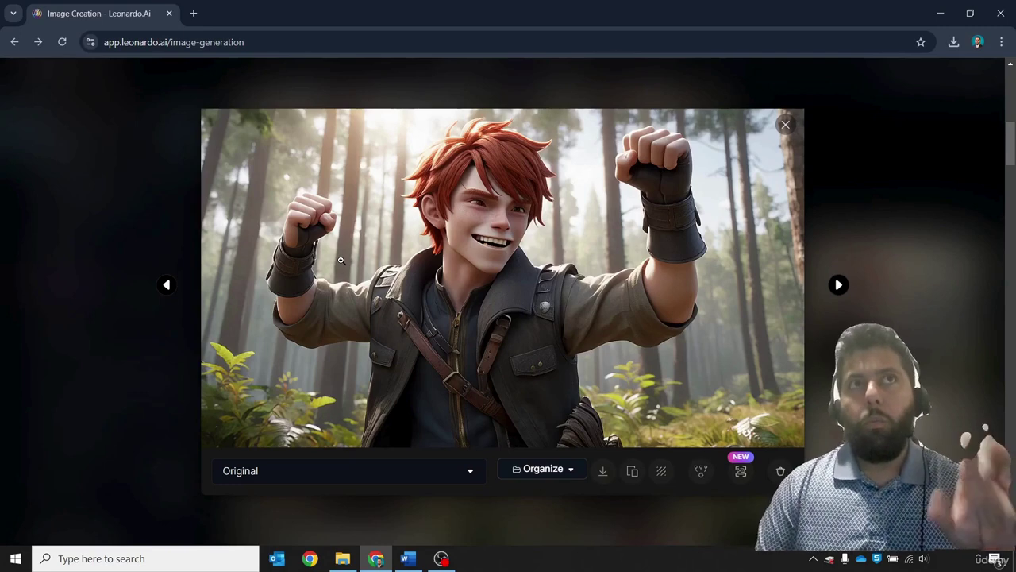
key(Right)
key(Right)
key(Right)
key(Right)
key(Right)
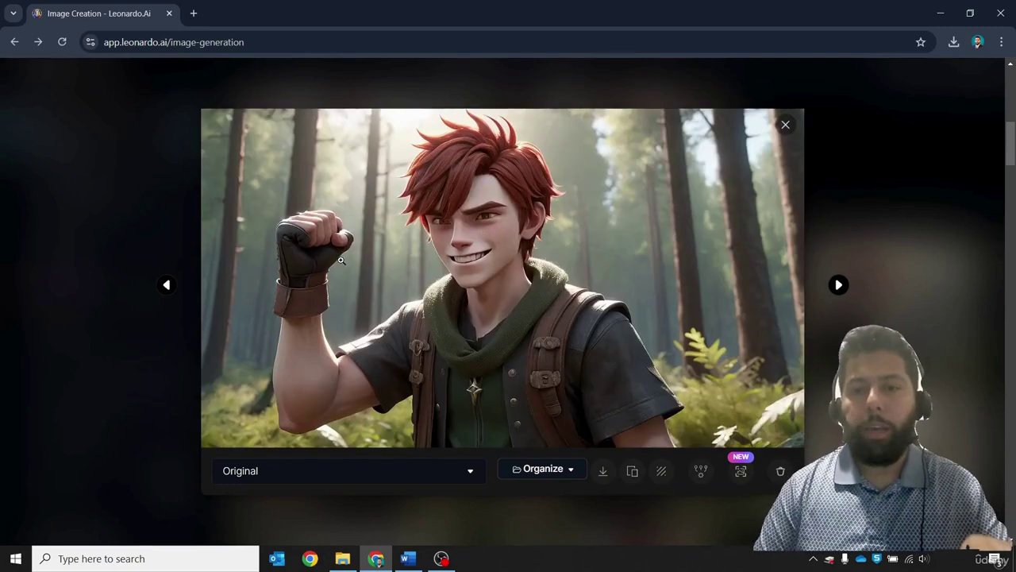
key(Right)
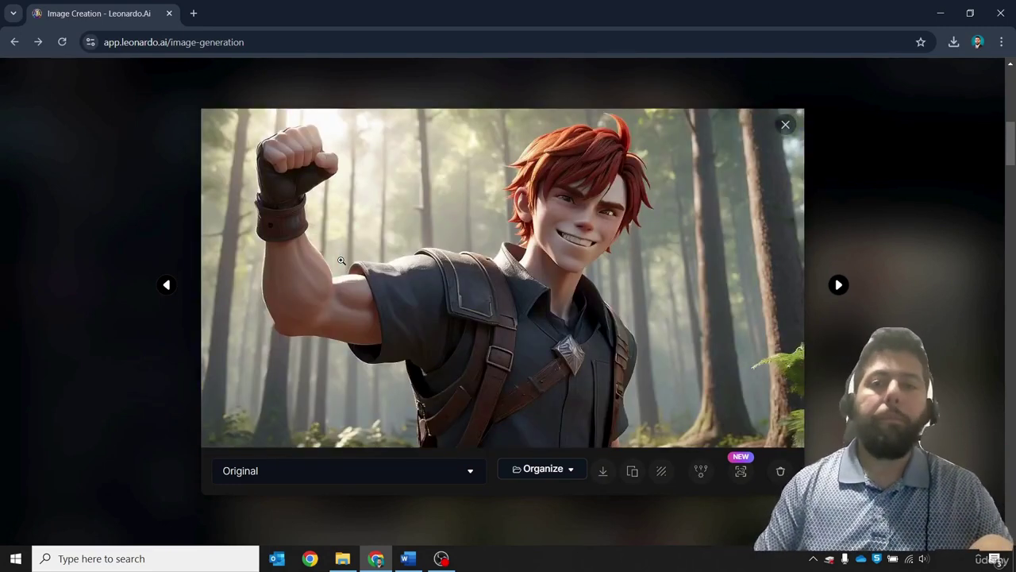
key(Escape)
- Compare the prompt phrases "fist in victory" and "with his teeth smiling" with the newly generated images
scroll(377, 165, up, 10)
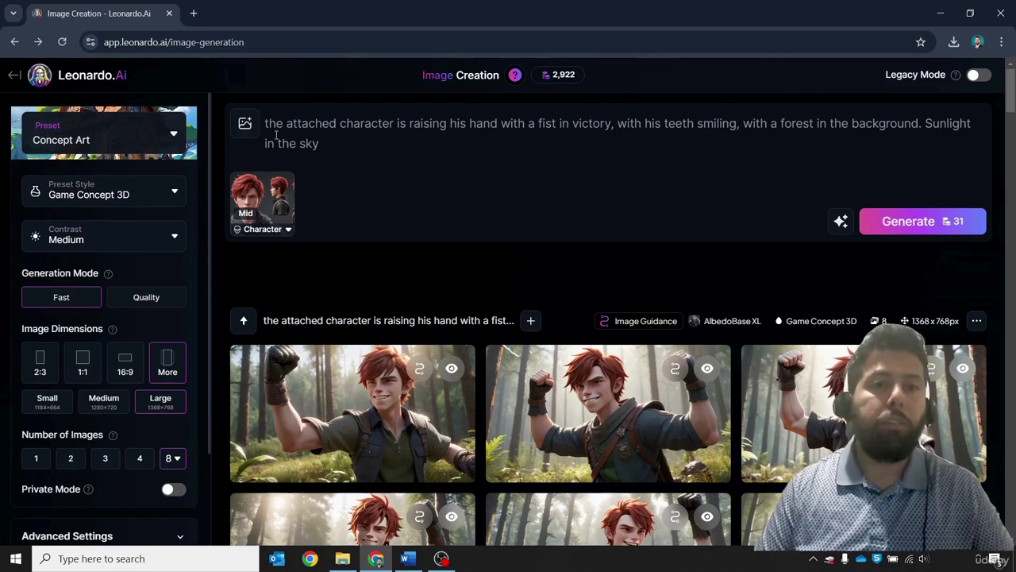
drag(409, 125, 612, 125)
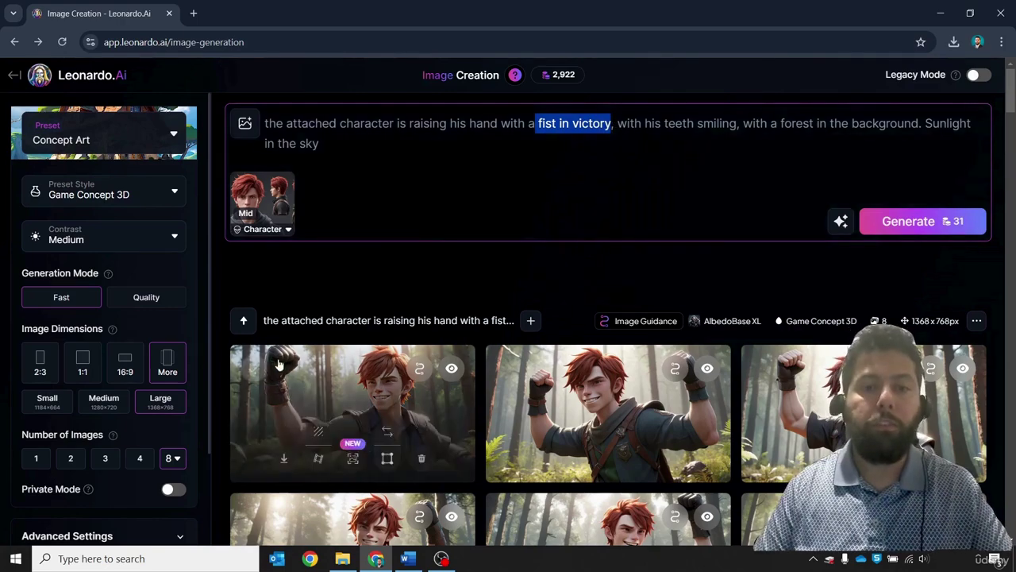
scroll(546, 465, down, 3)
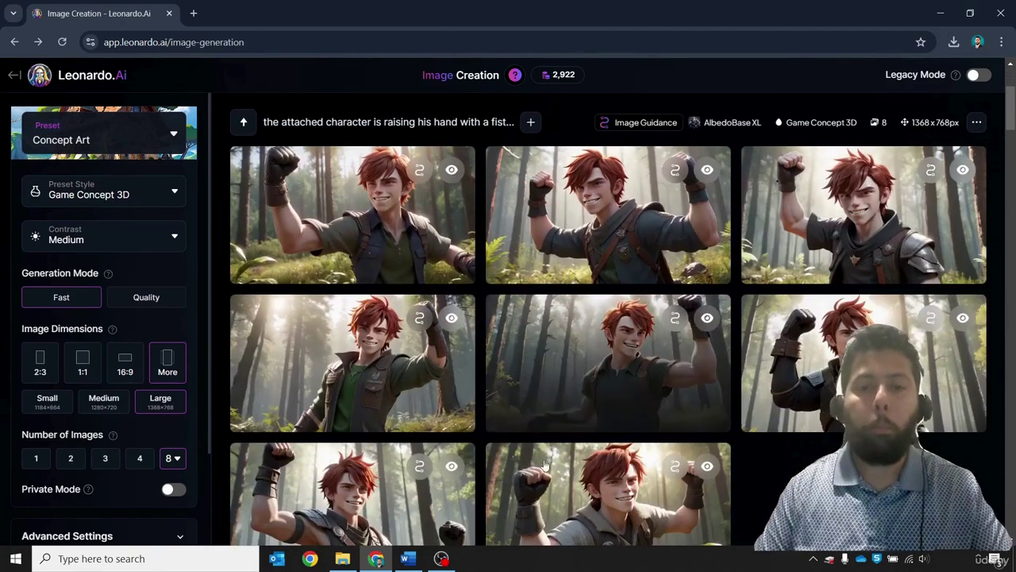
scroll(546, 464, down, 2)
scroll(558, 436, up, 5)
click(640, 123)
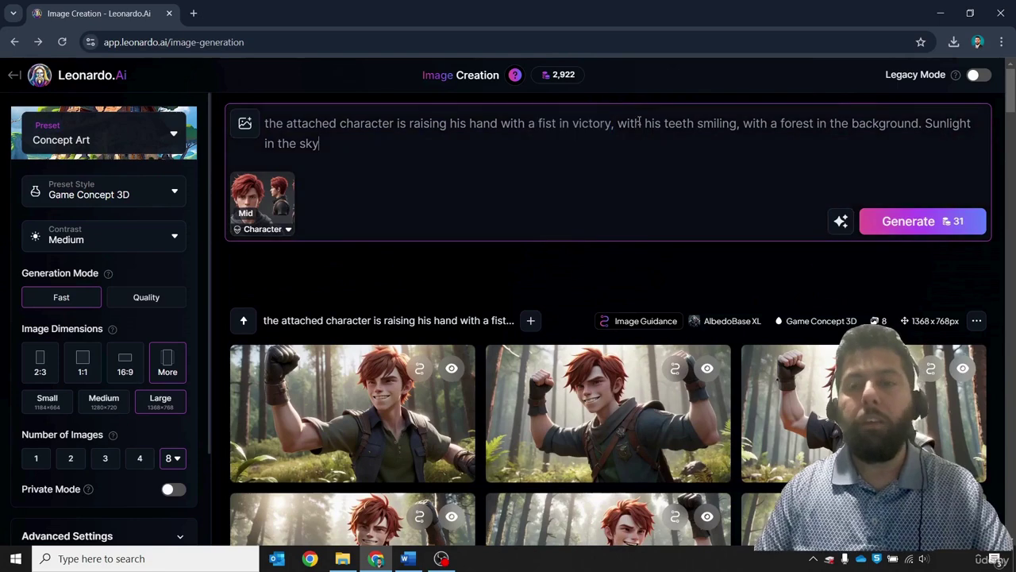
drag(619, 127, 737, 126)
click(713, 163)
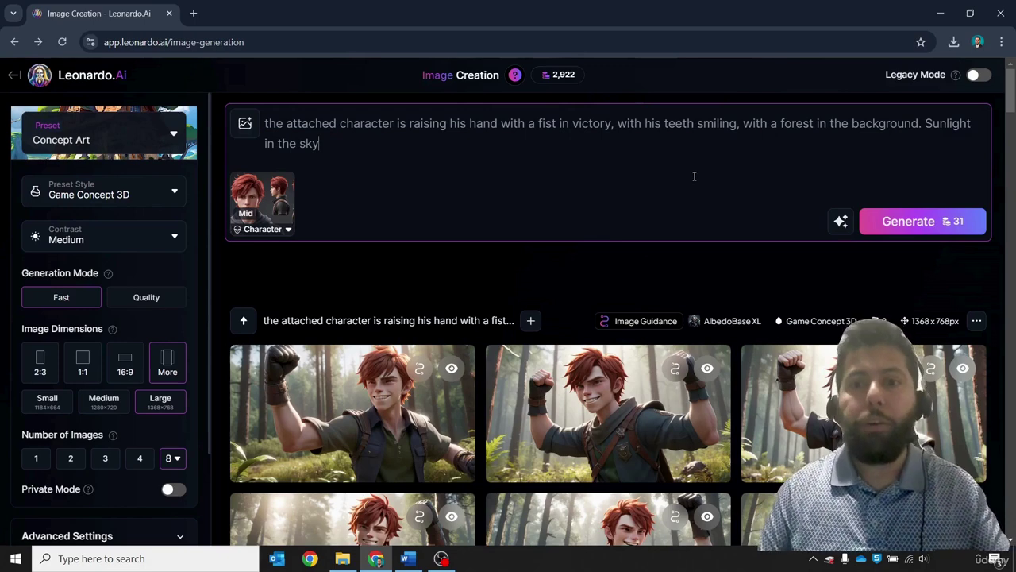
drag(618, 123, 738, 123)
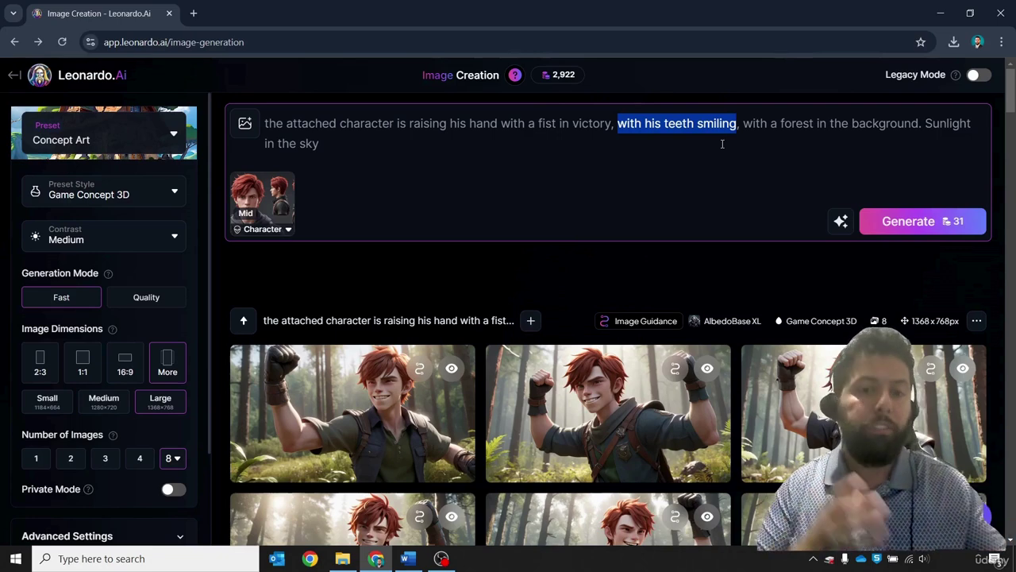
click(723, 143)
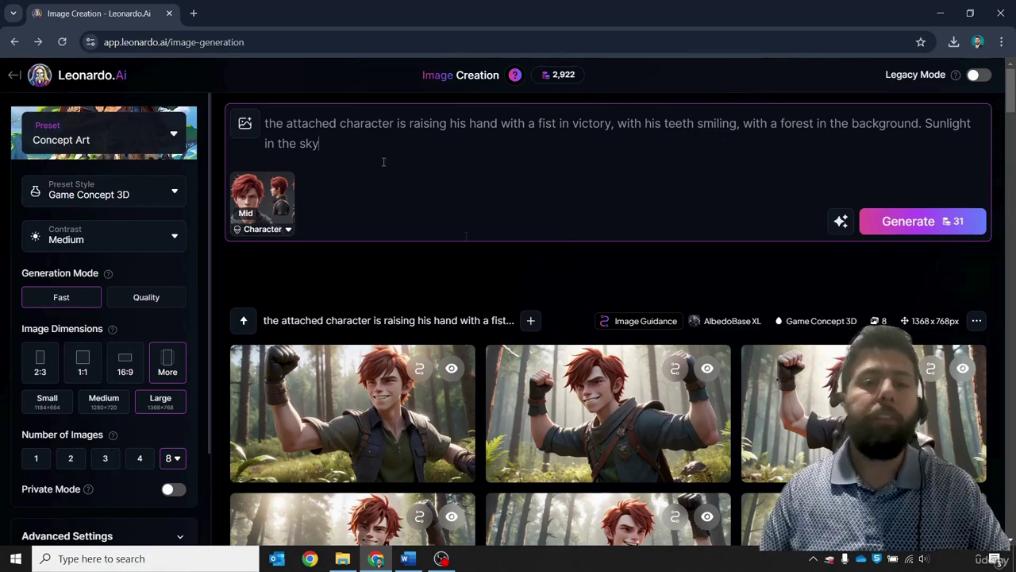
- Browse the enlarged images of the red-haired boy's latest raised-fist generation and download the second, third and fourth ones
scroll(562, 189, down, 2)
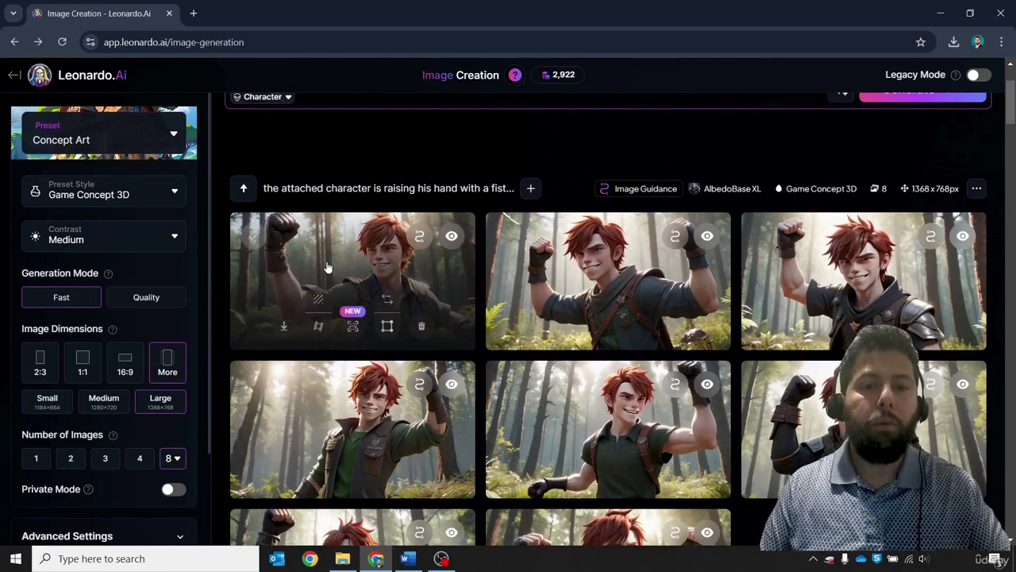
click(355, 260)
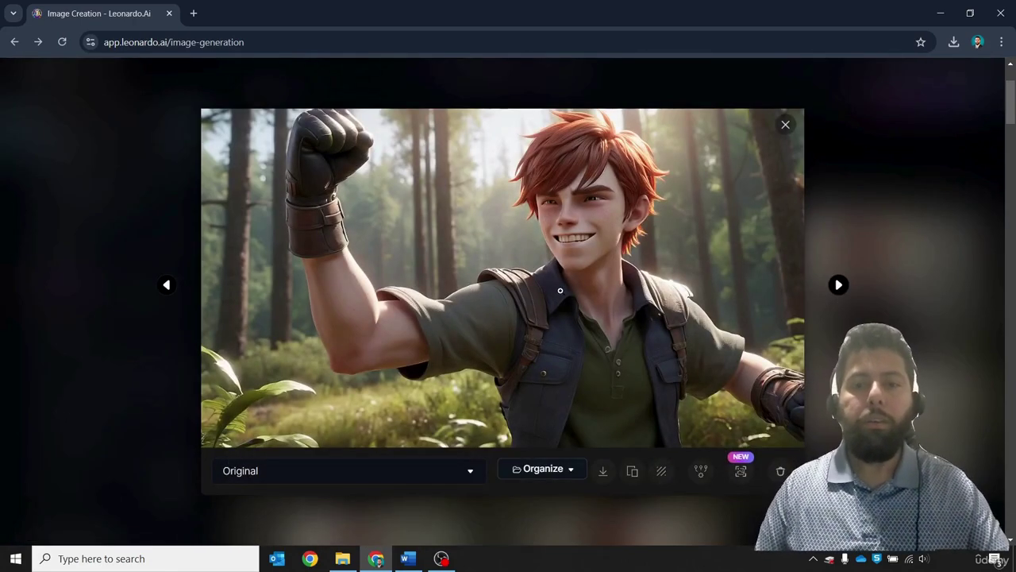
key(Right)
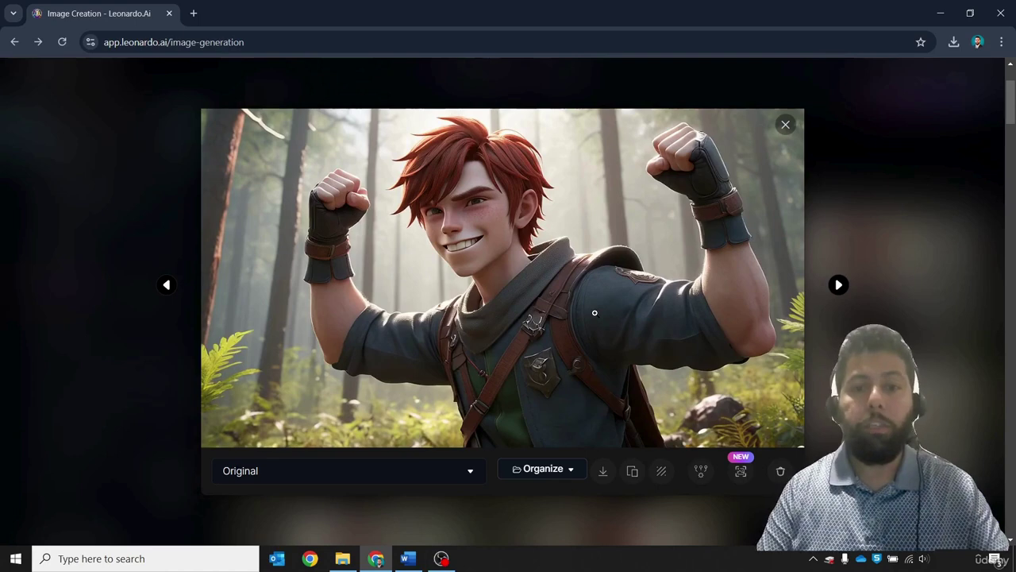
click(603, 471)
key(Right)
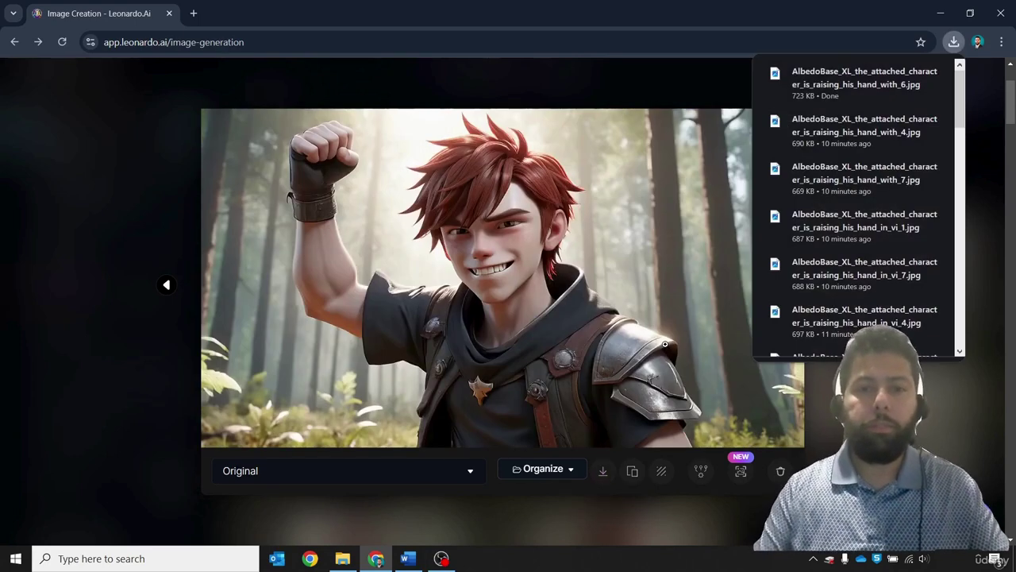
click(602, 471)
key(Right)
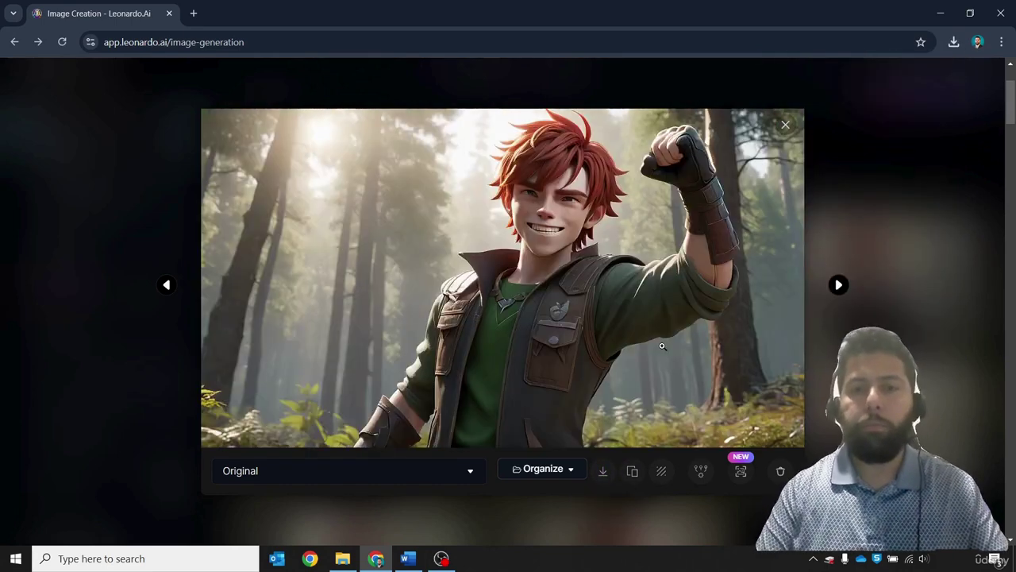
click(604, 471)
key(Right)
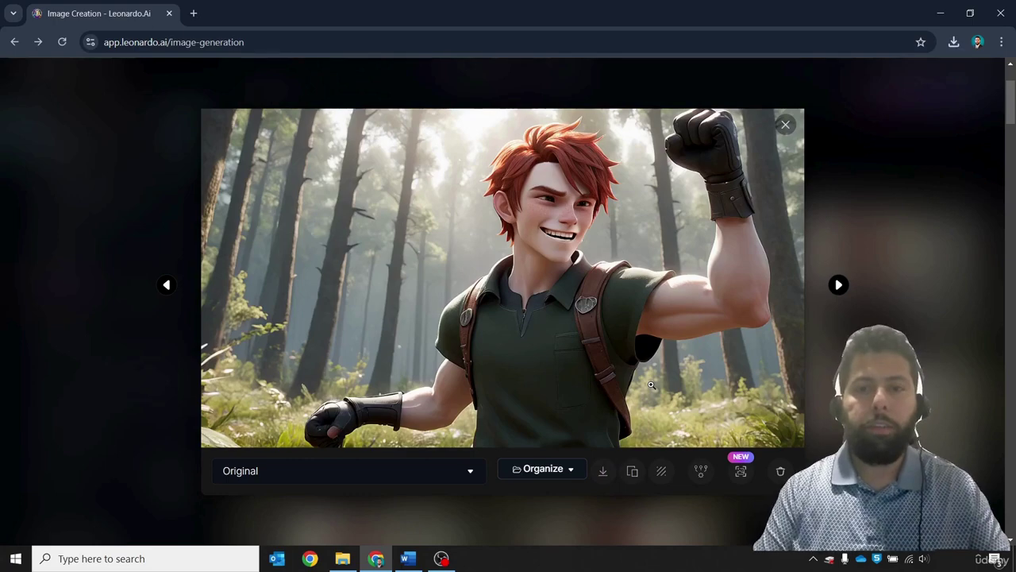
key(Right)
key(Right)
key(Right)
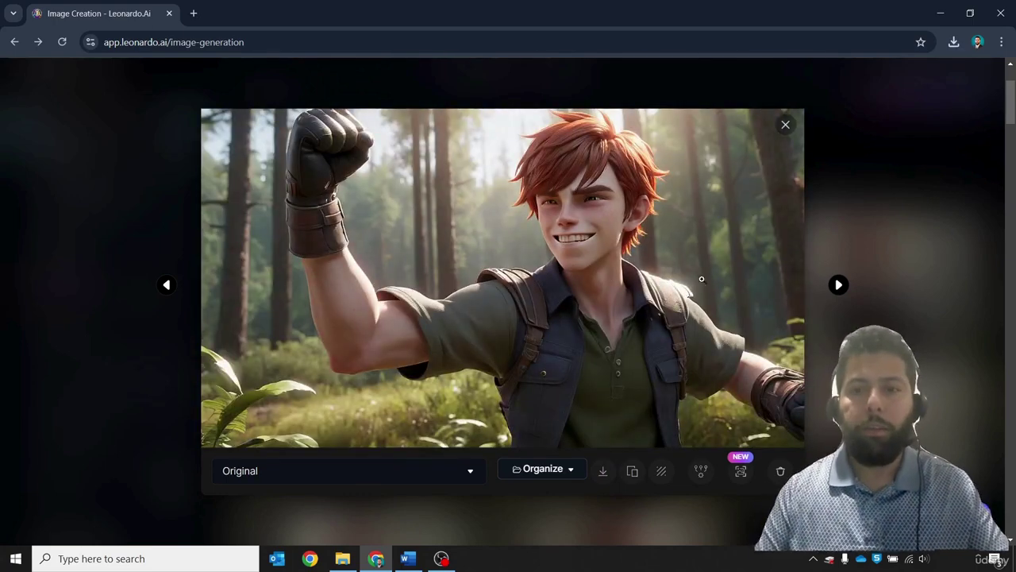
click(891, 239)
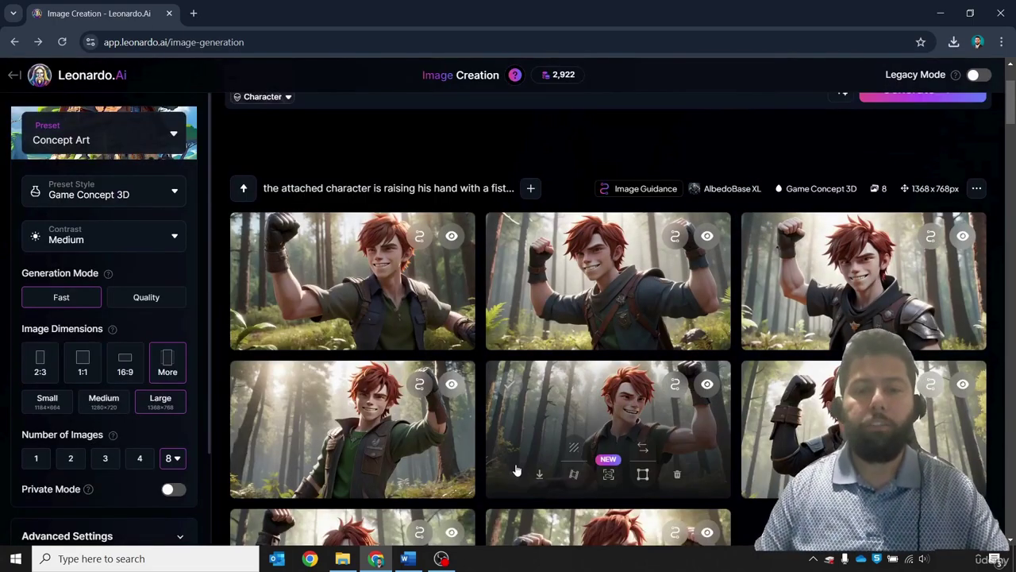
- Switch to the Word story script to read the smiling girl's line in Scene 5, and return to the Leonardo.Ai prompt
click(410, 558)
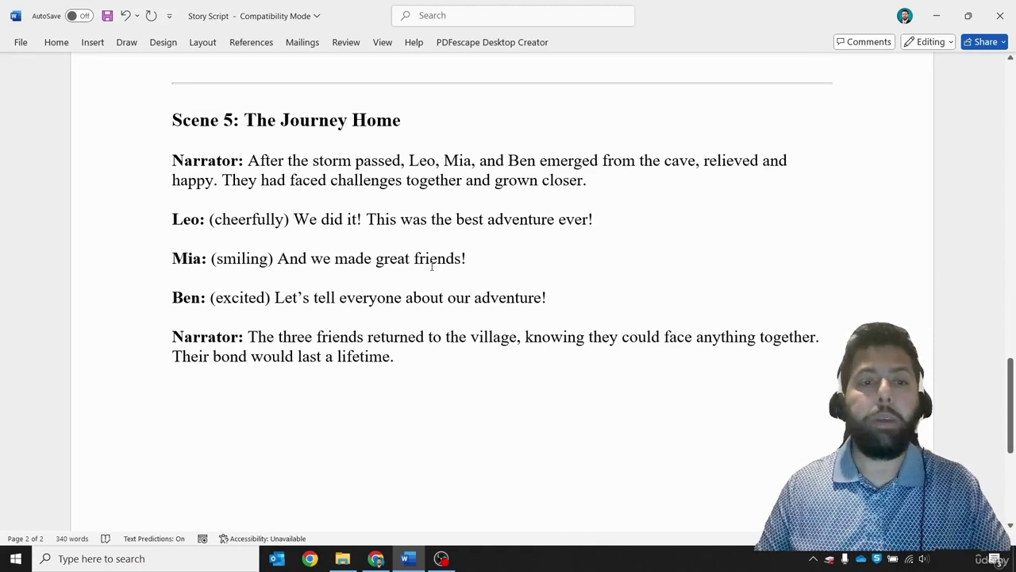
click(936, 15)
scroll(594, 127, up, 2)
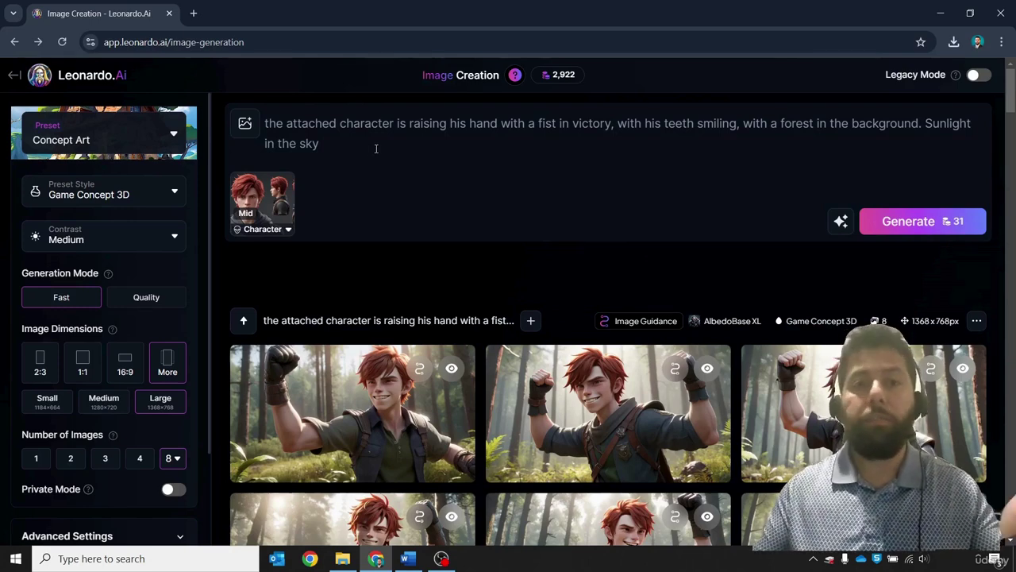
- Replace the character reference image with the uploaded character sheet of the girl
click(286, 230)
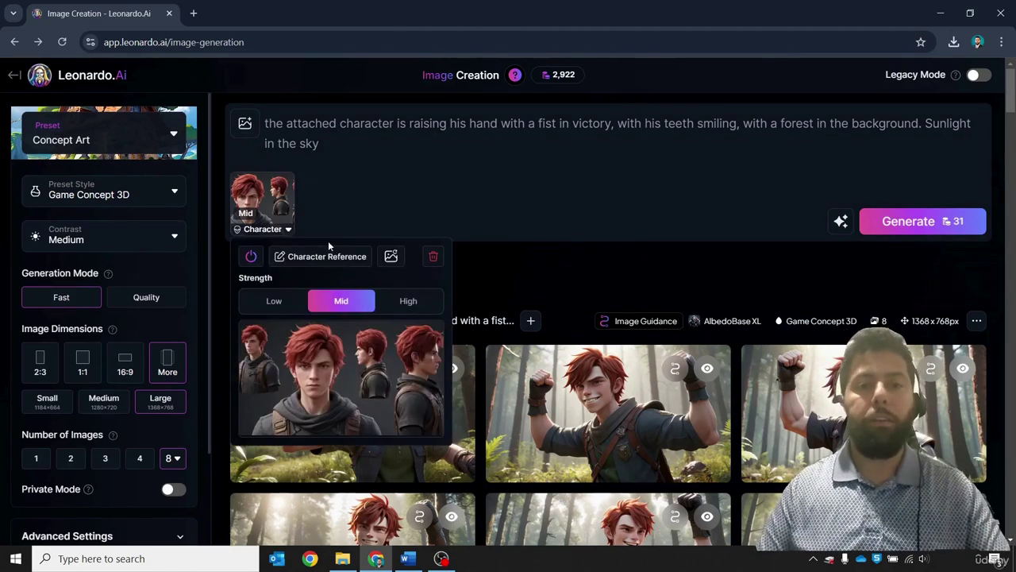
click(390, 257)
click(451, 237)
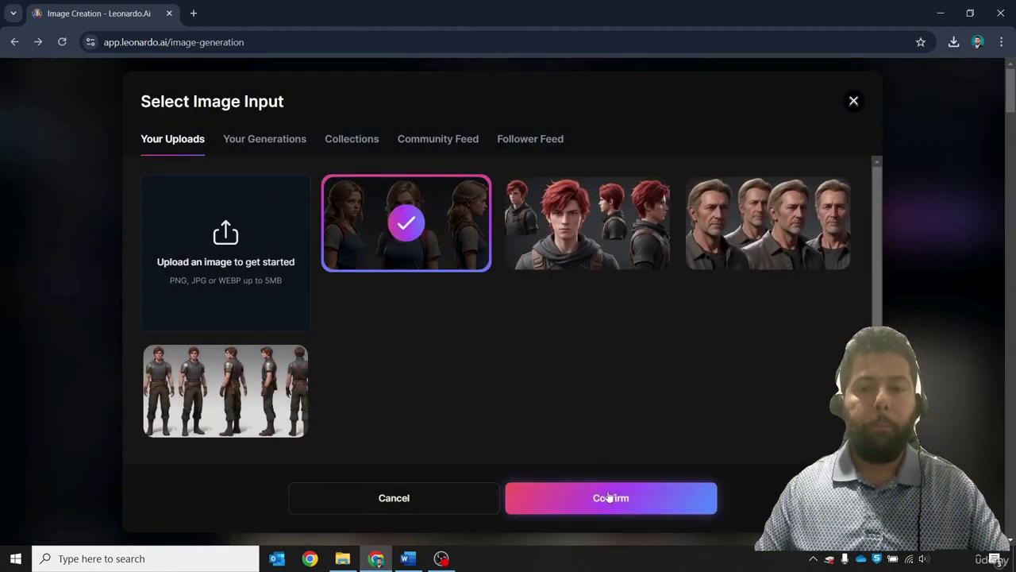
click(606, 497)
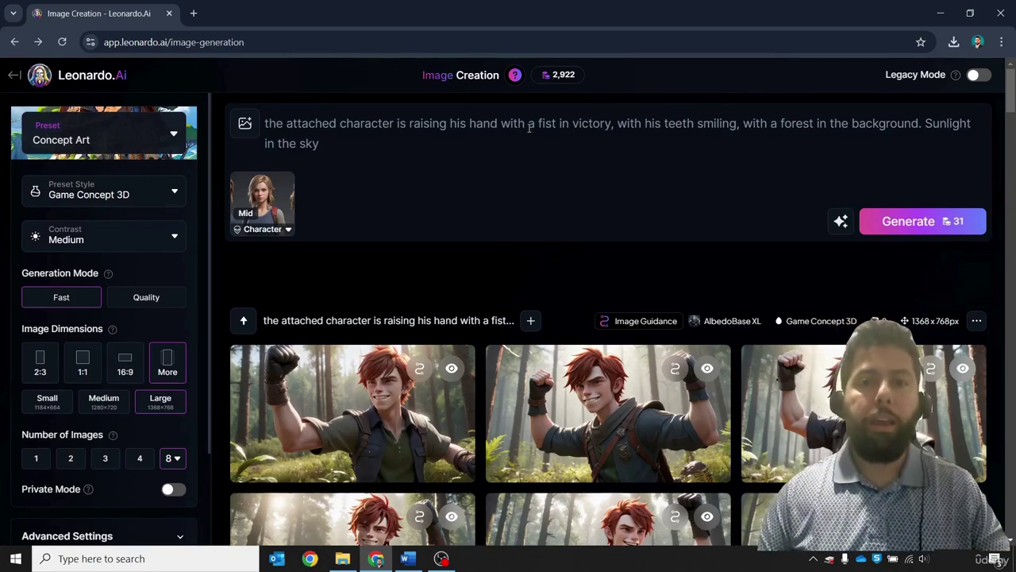
- Replace the raised-fist victory phrase in the prompt with "she has her hands held together" and generate eight images
drag(613, 123, 410, 123)
key(BackSpace)
key(BackSpace)
key(BackSpace)
key(BackSpace)
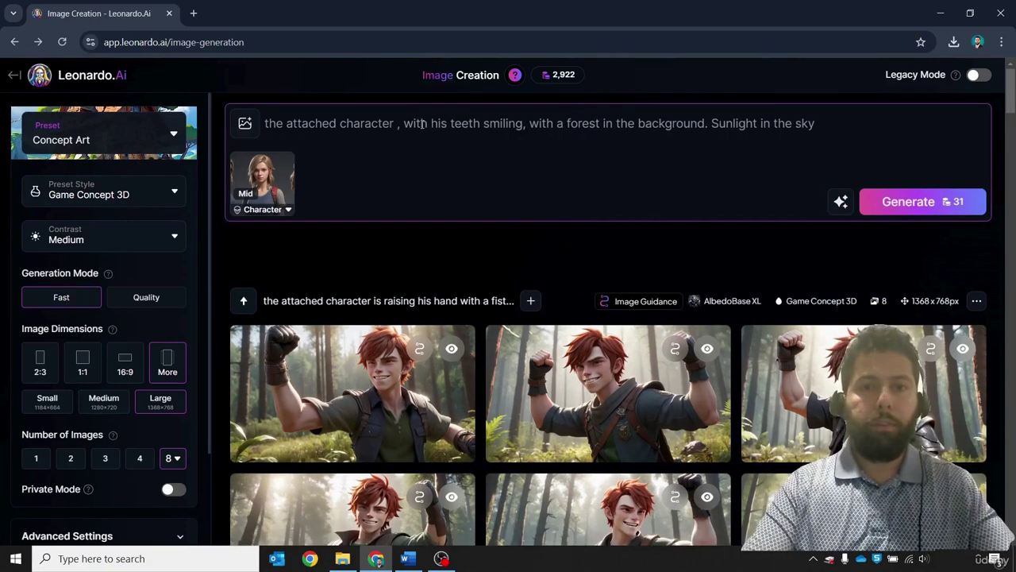
text(she has h)
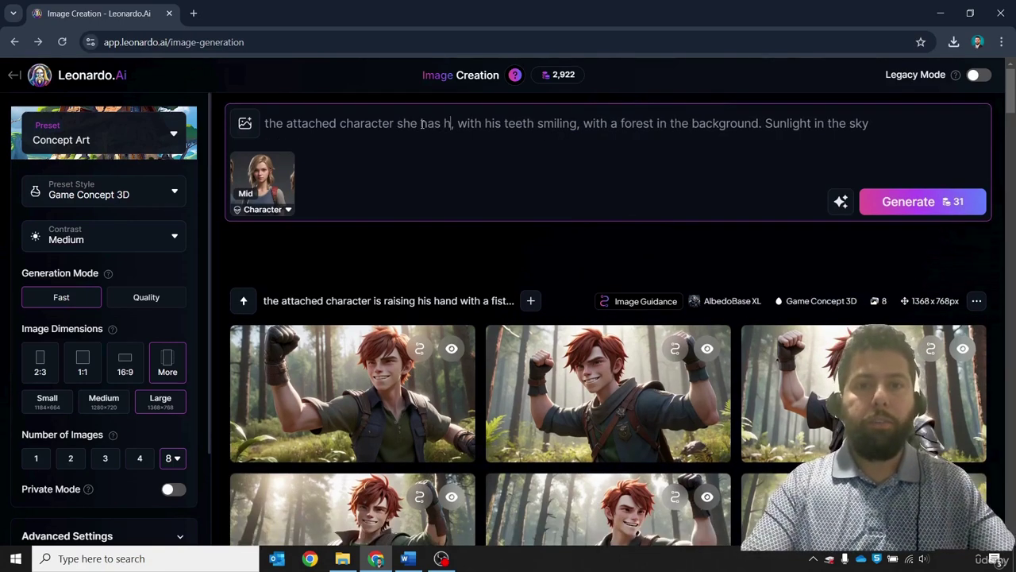
text(er hands hel)
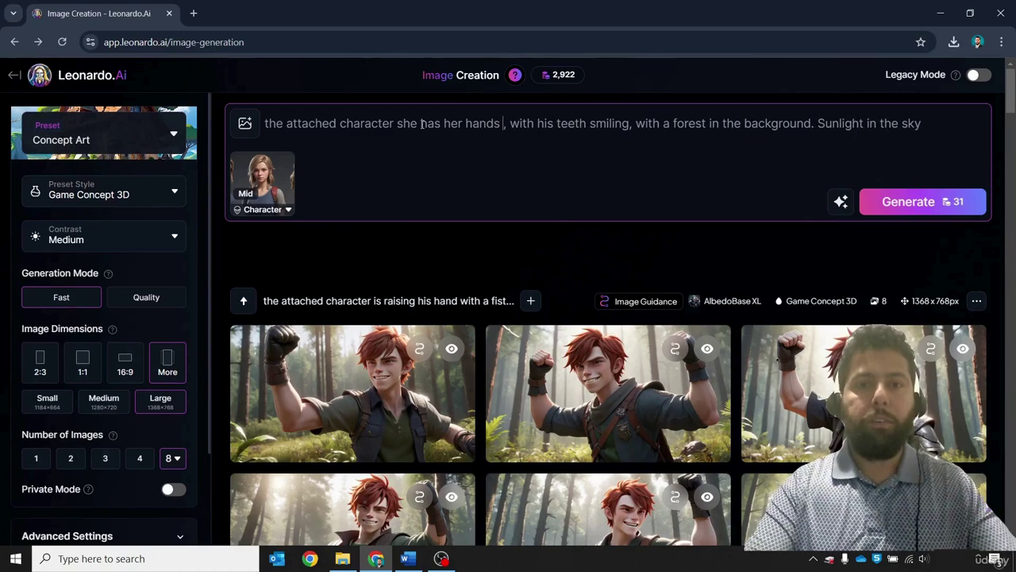
text(d together)
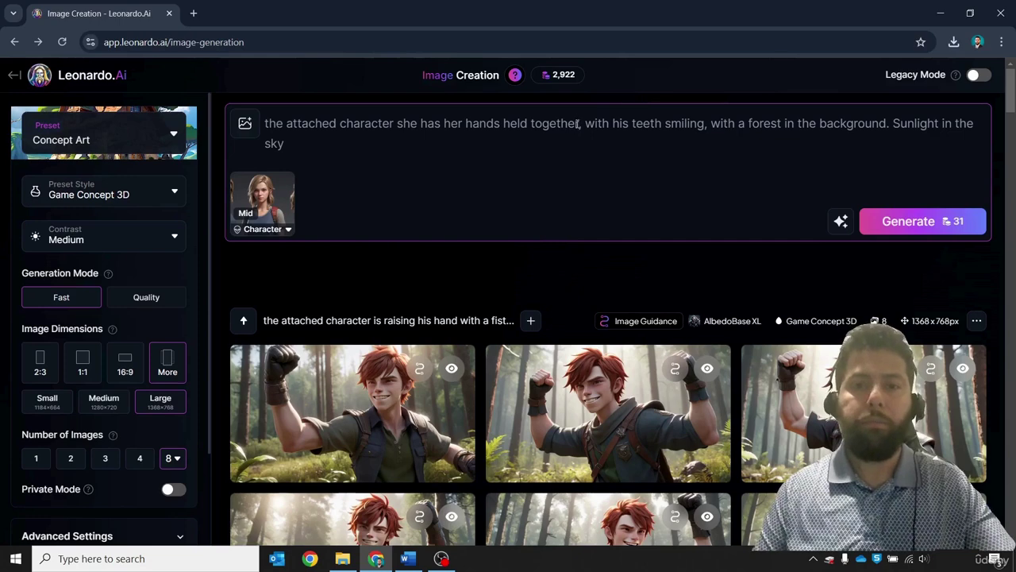
click(897, 224)
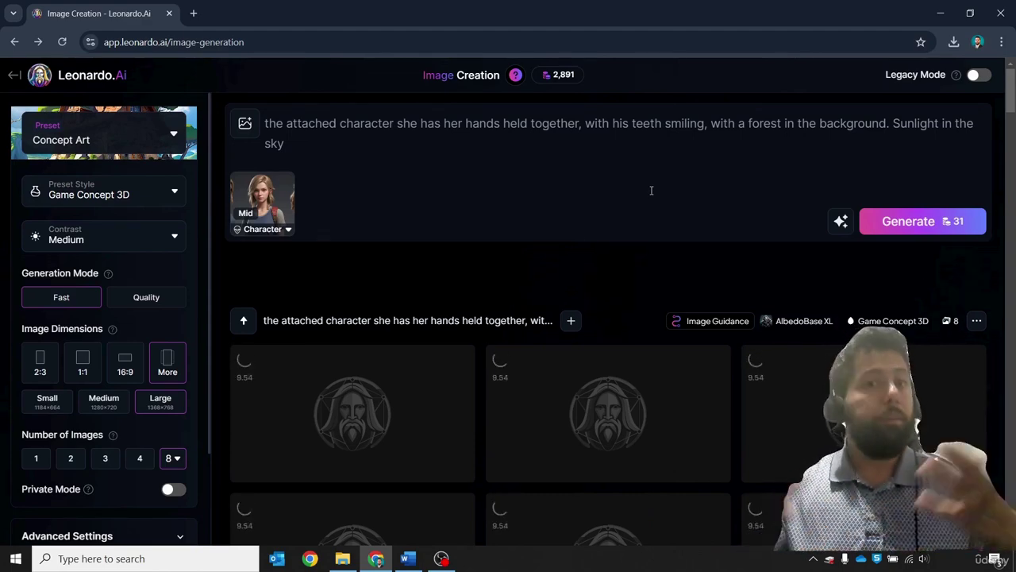
- Check the new images, replace "she" in the prompt with "raised her hands and", and generate eight more images
scroll(746, 317, down, 3)
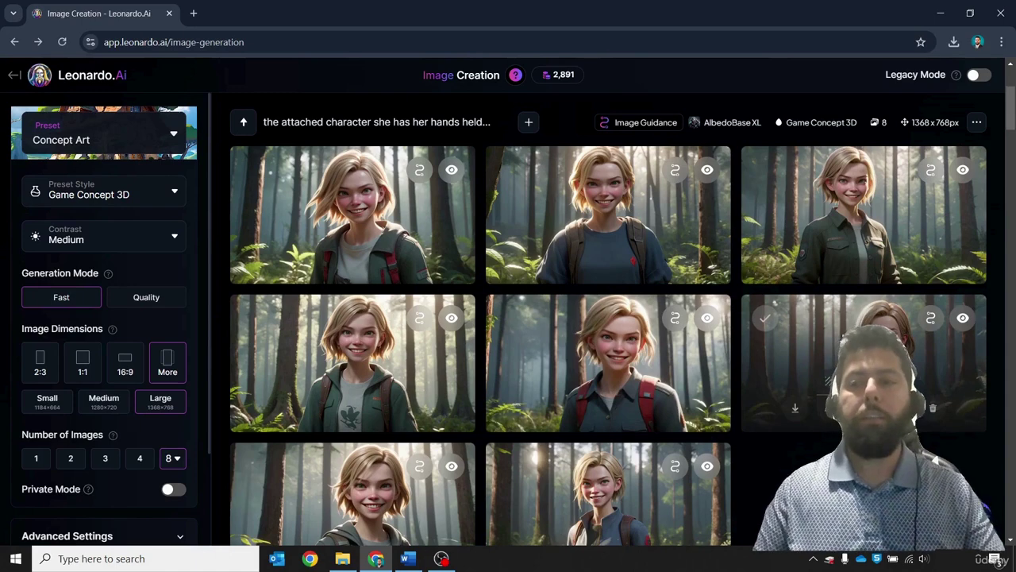
scroll(632, 268, up, 3)
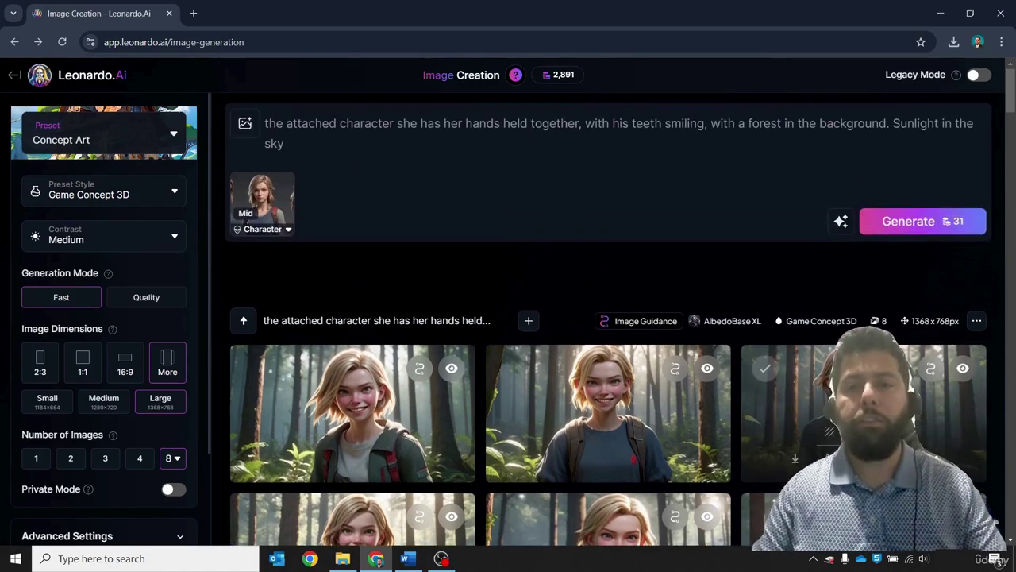
double_click(409, 125)
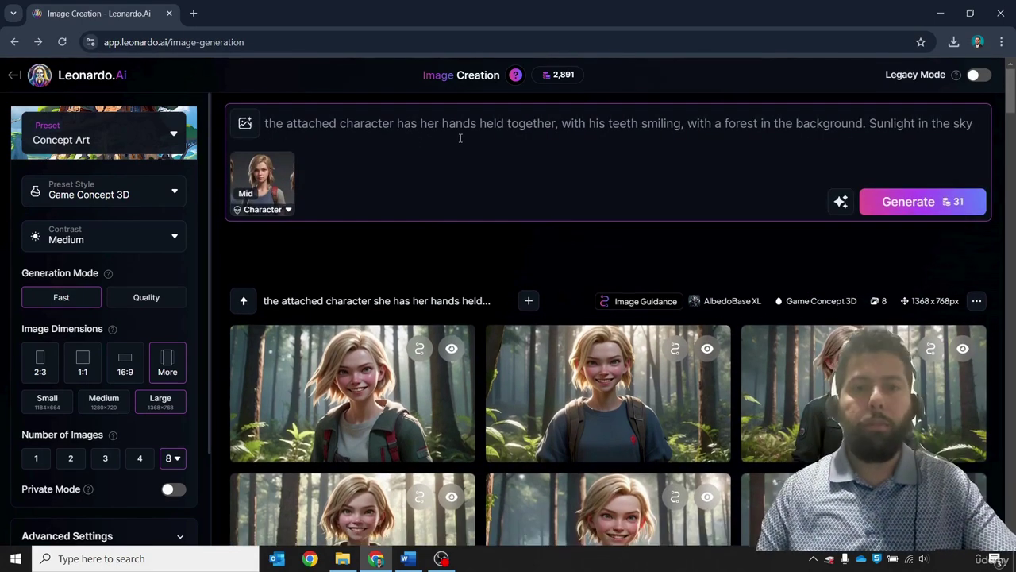
text(raised )
text(her hands a)
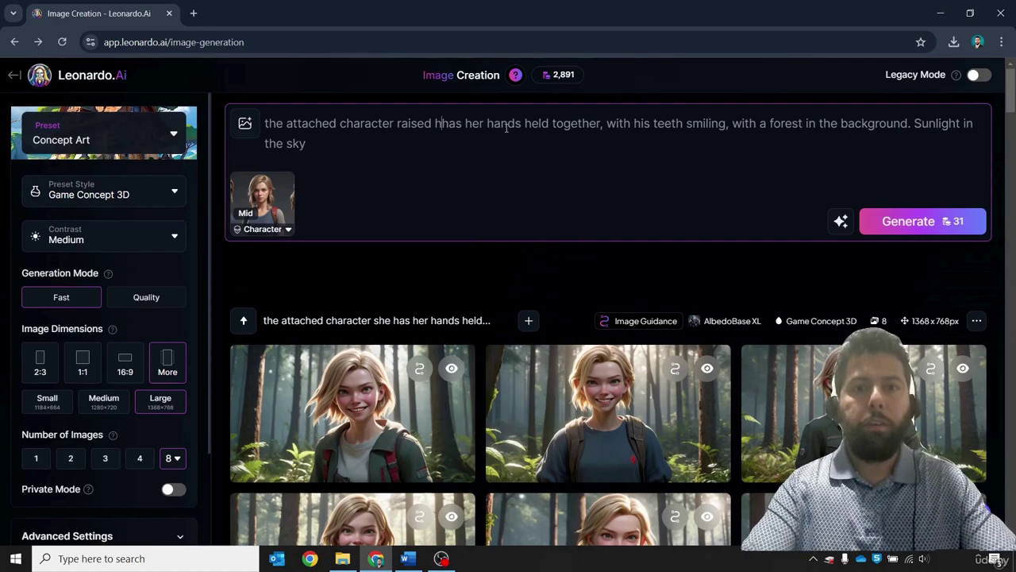
text(nd)
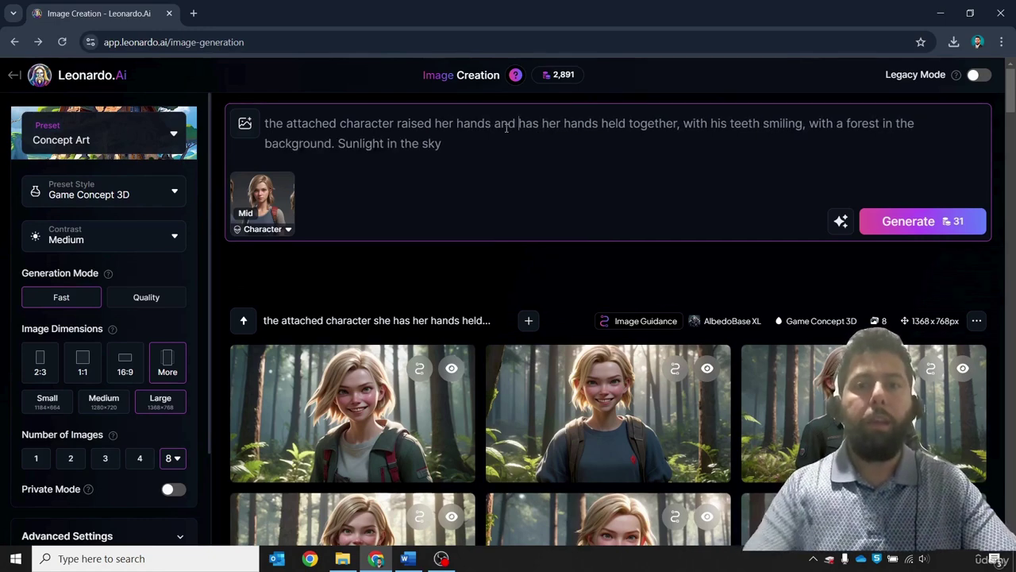
click(923, 229)
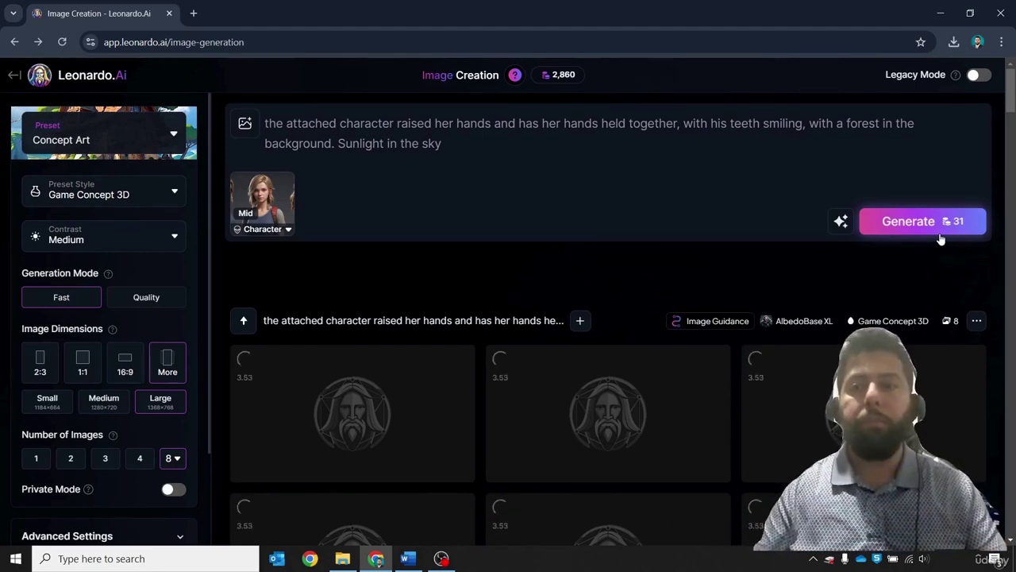
- View the enlarged raised-hands images of the girl and download the fourth one, with both arms high and red backpack straps
scroll(869, 320, down, 2)
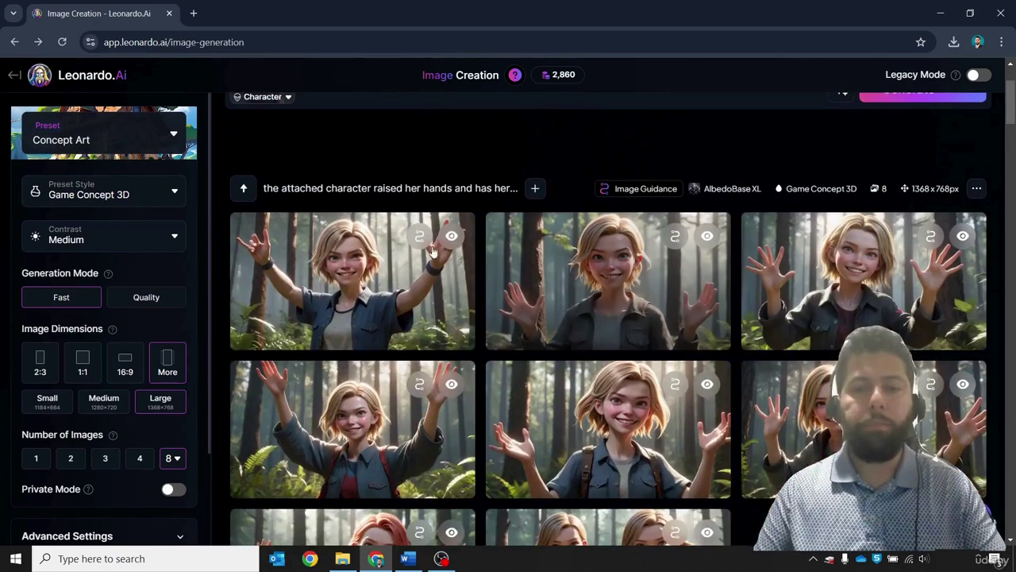
scroll(343, 173, down, 1)
click(343, 173)
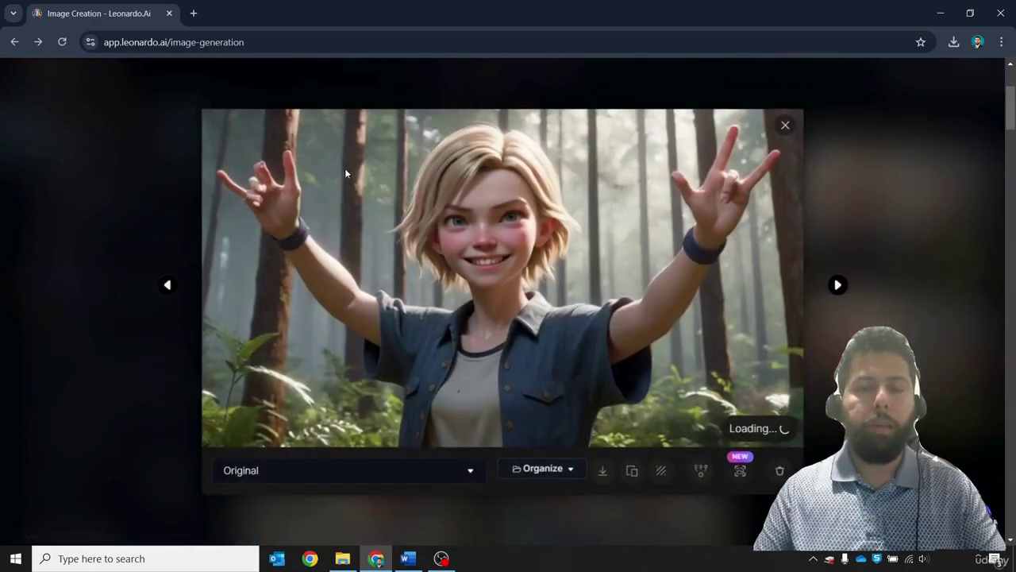
key(Right)
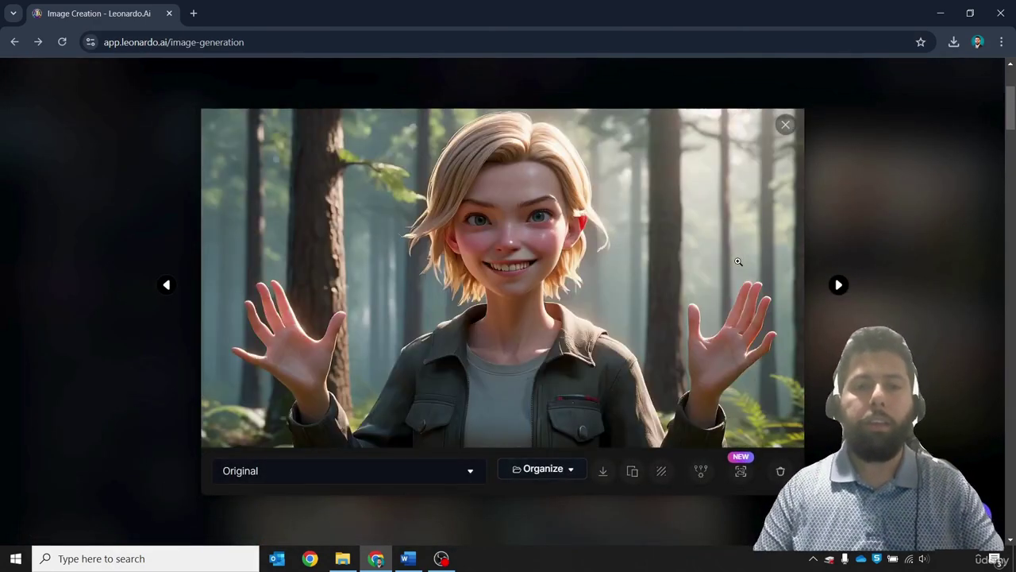
key(Right)
key(Right)
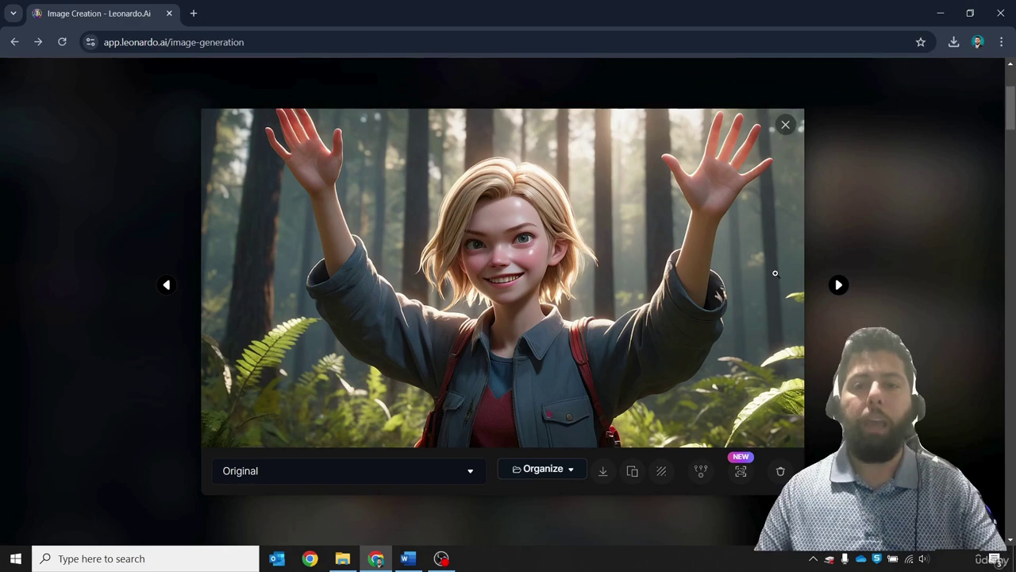
click(603, 471)
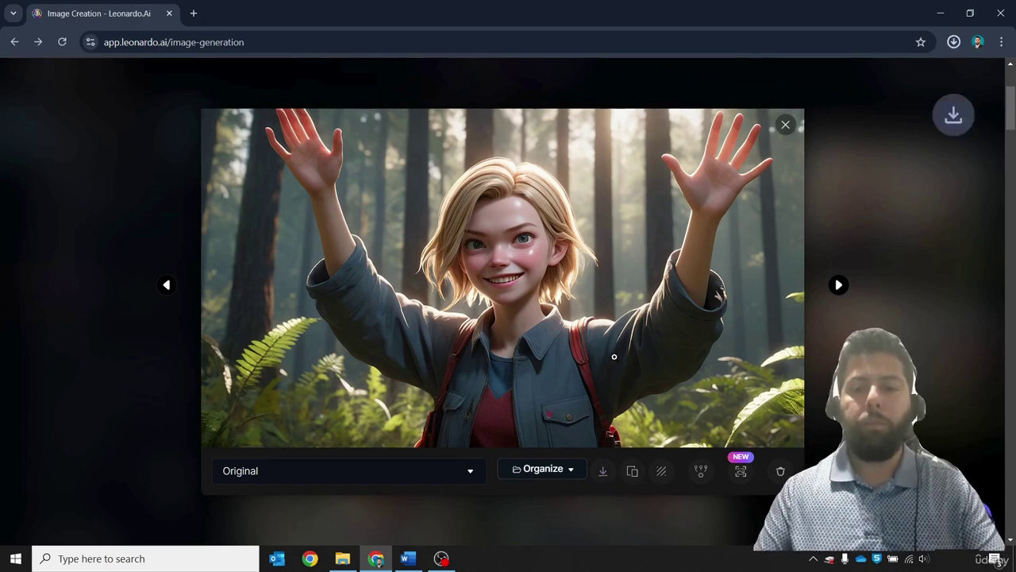
- Examine the other enlarged raised-hands images of the girl, comparing hands, hair colour and consistency with the downloaded one
key(Right)
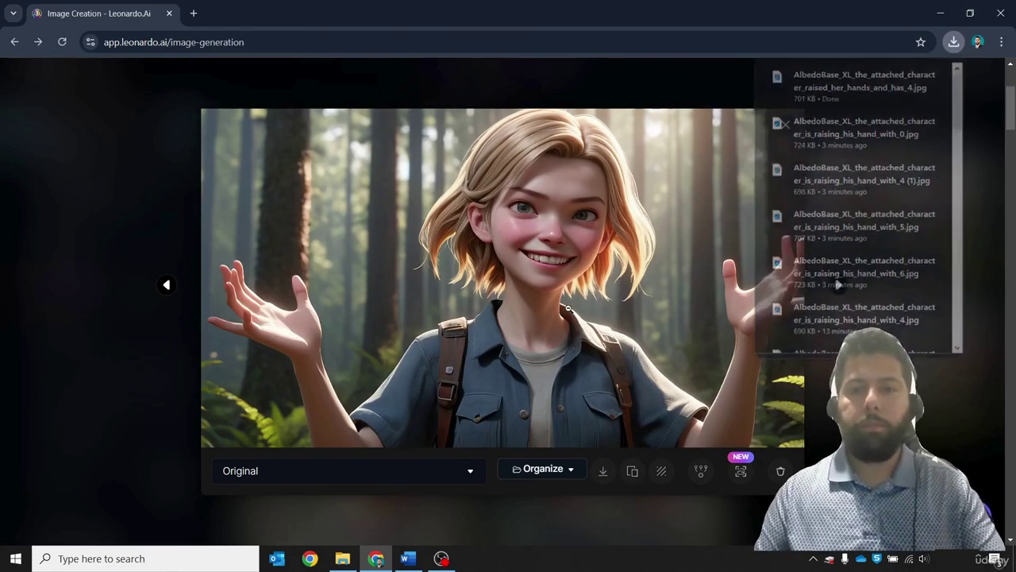
click(608, 320)
click(568, 308)
key(Right)
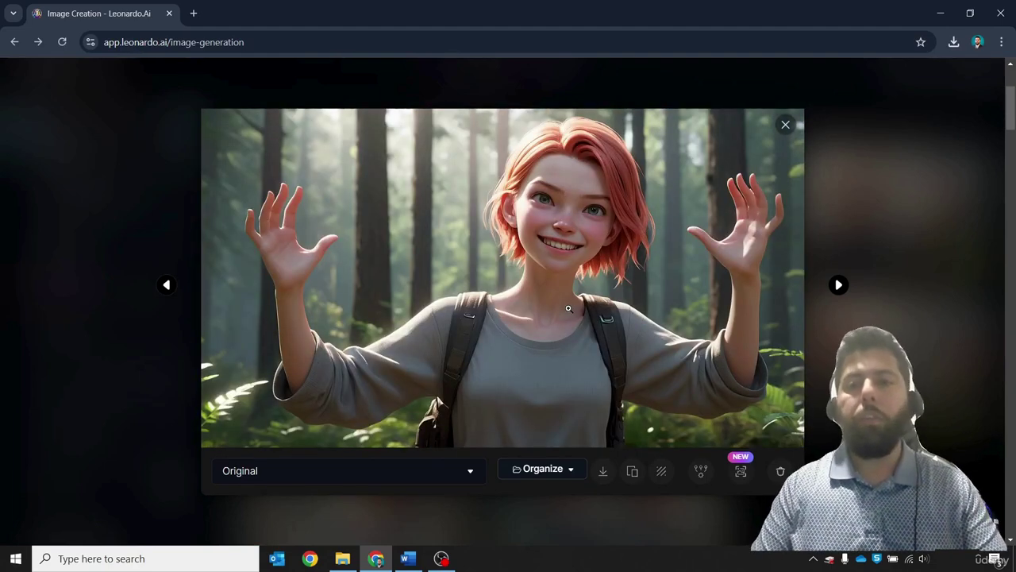
key(Right)
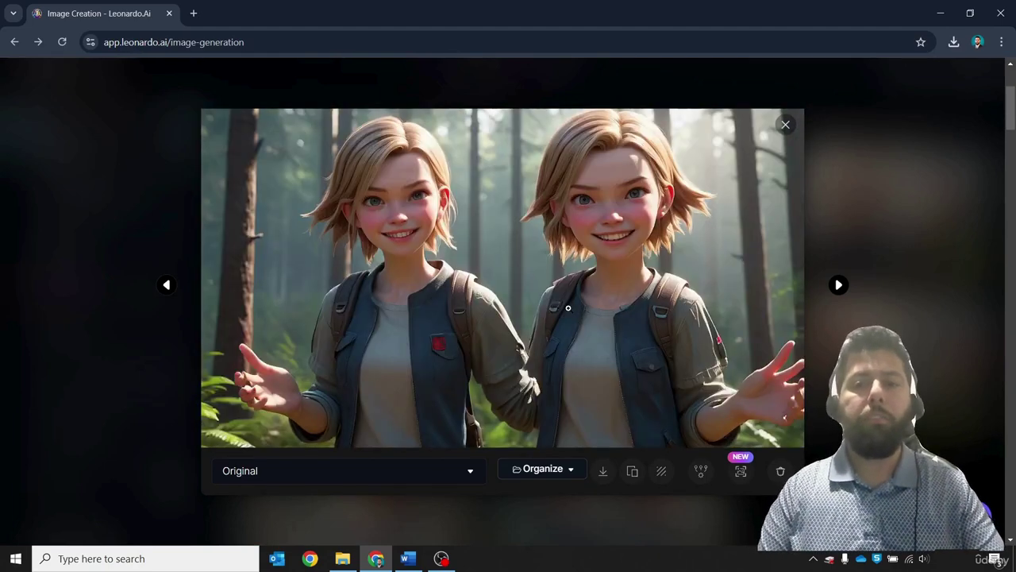
key(Right)
key(Right)
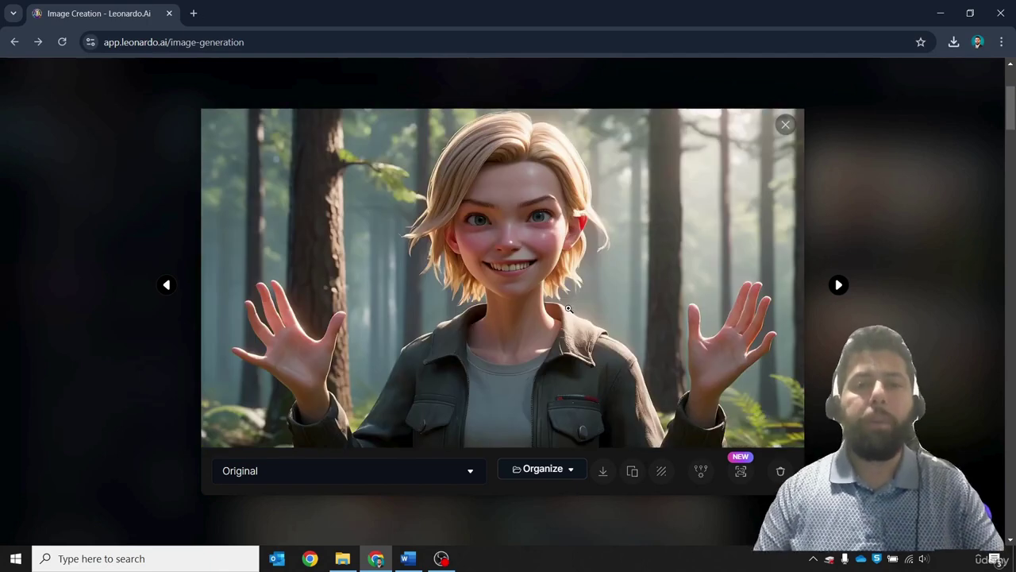
key(Right)
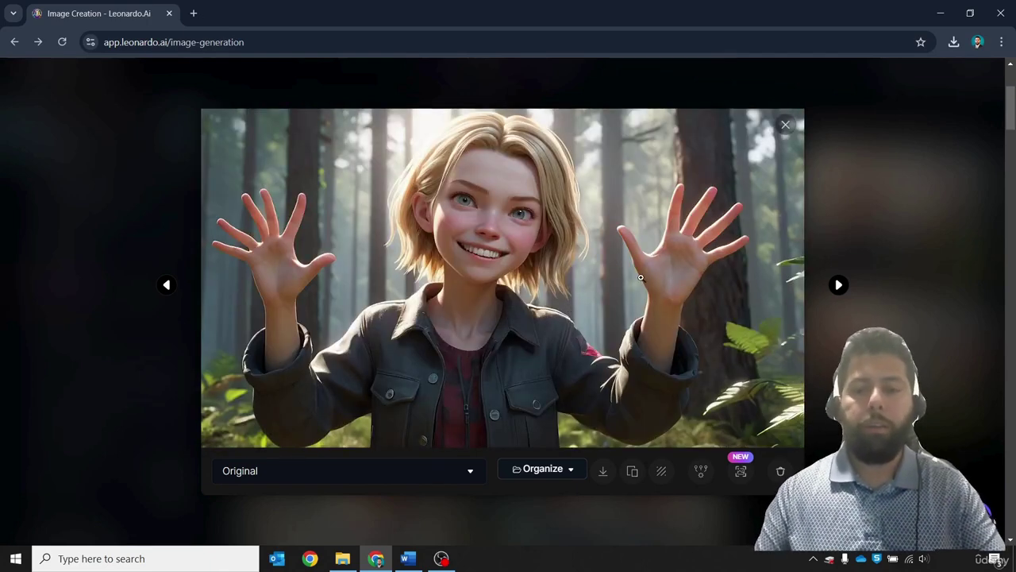
key(Right)
key(Left)
key(Right)
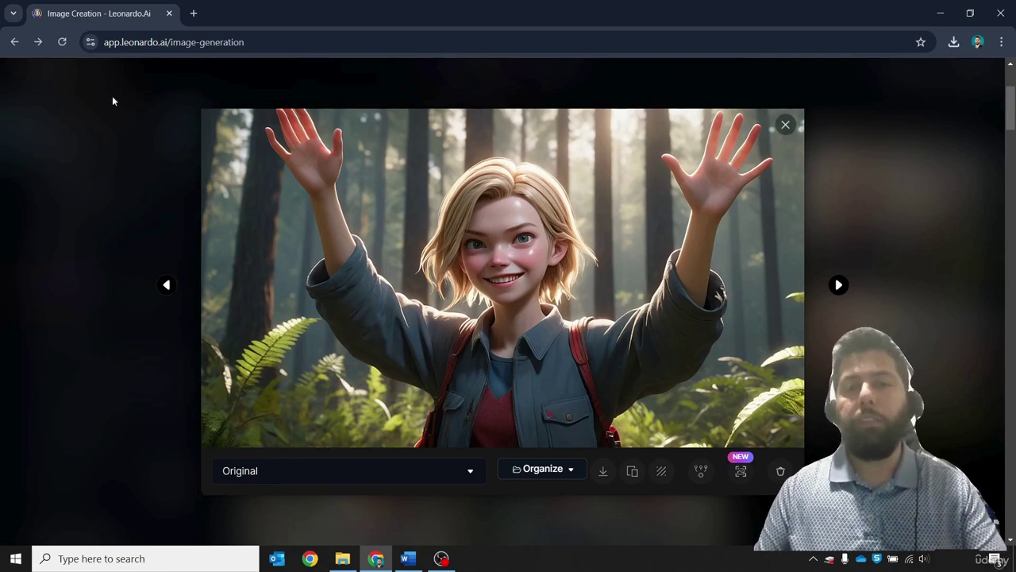
- Edit the prompt to read "hands held close together, with her teeth smiling" and generate two batches of eight images
key(Escape)
scroll(703, 149, up, 3)
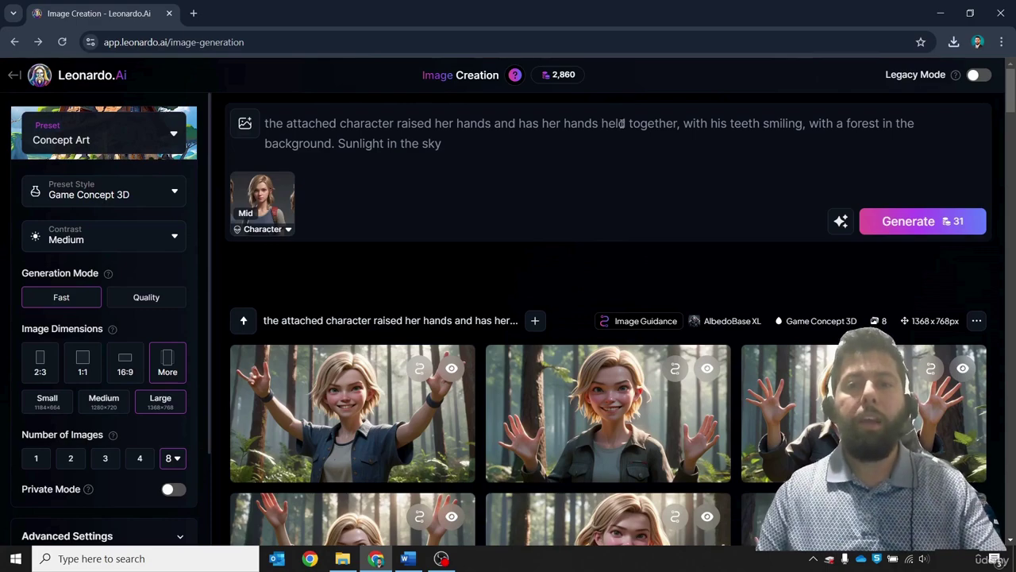
click(626, 123)
text(close)
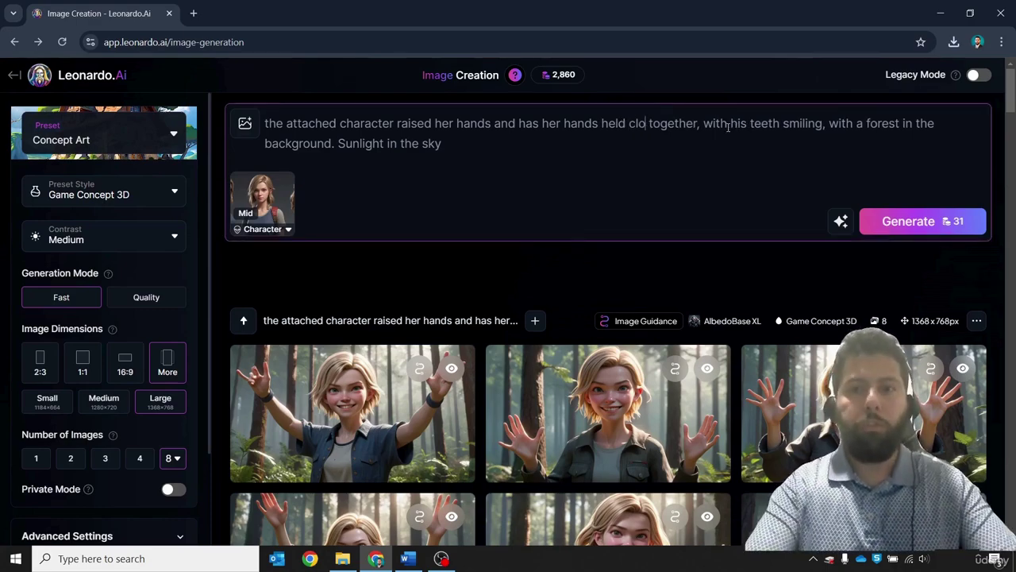
click(905, 221)
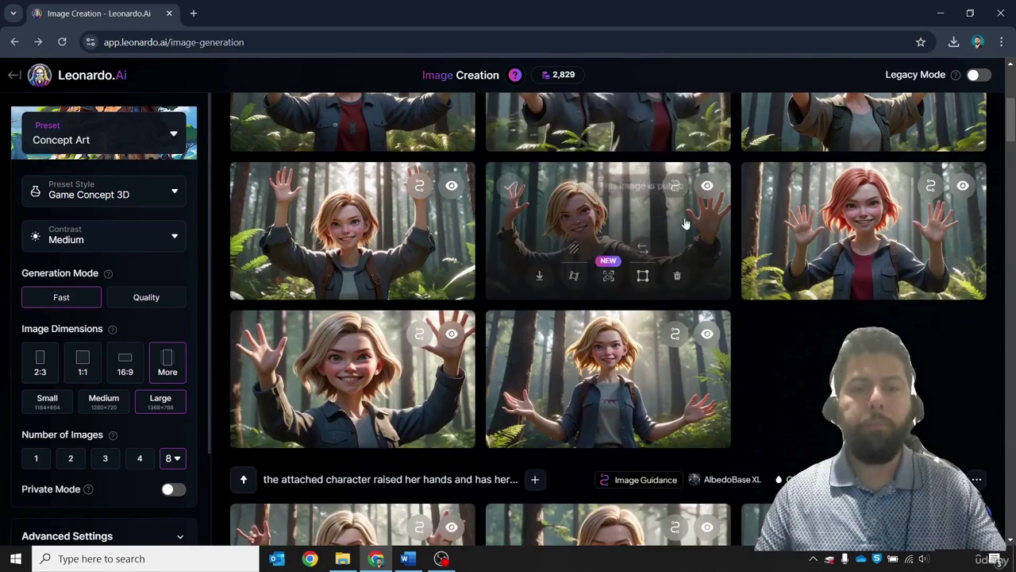
scroll(685, 227, up, 3)
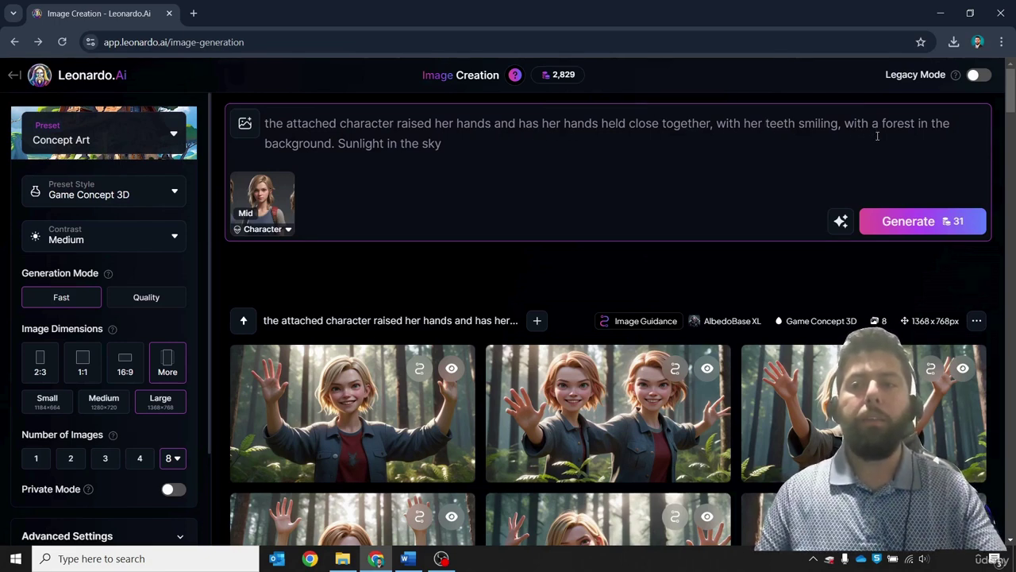
click(906, 221)
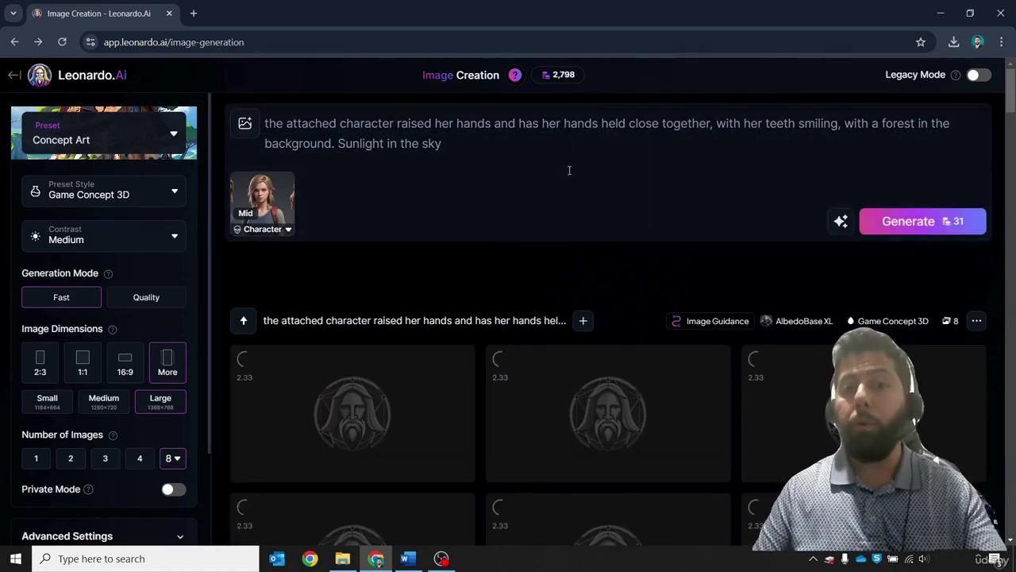
- Replace "and has her hands held close together" in the prompt with "in the air" and generate eight images
drag(710, 124, 501, 124)
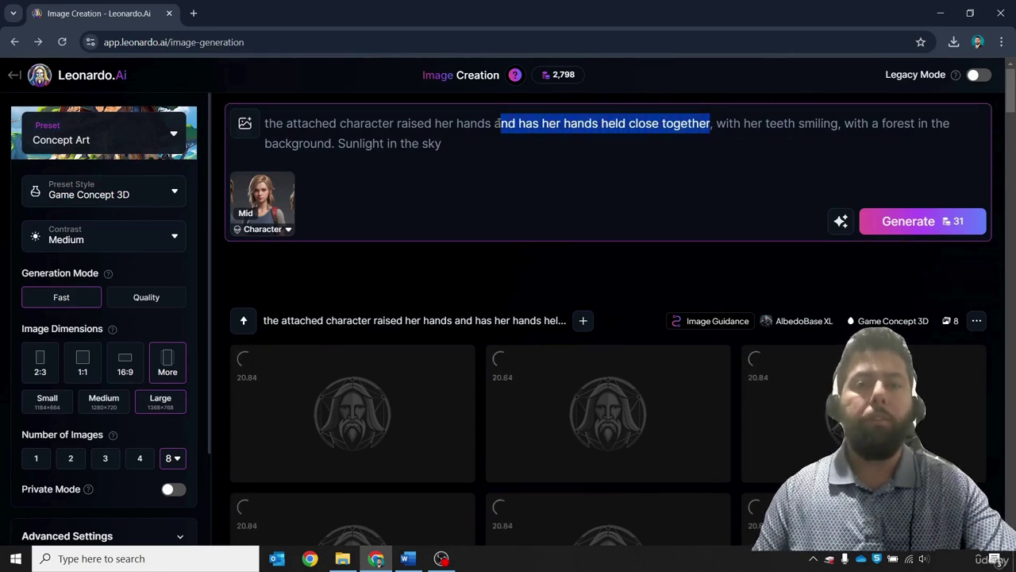
key(BackSpace)
key(BackSpace)
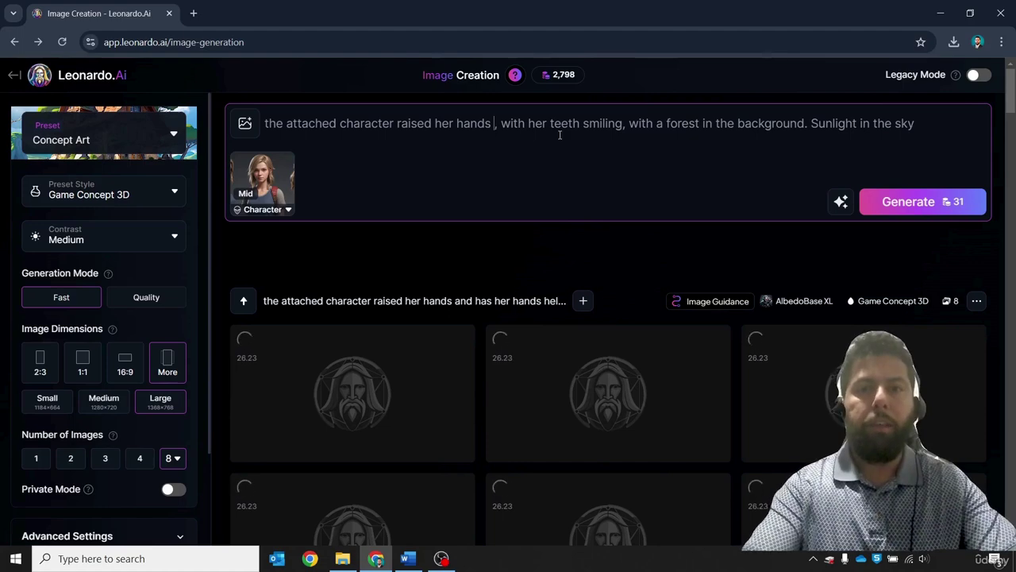
text(in the air)
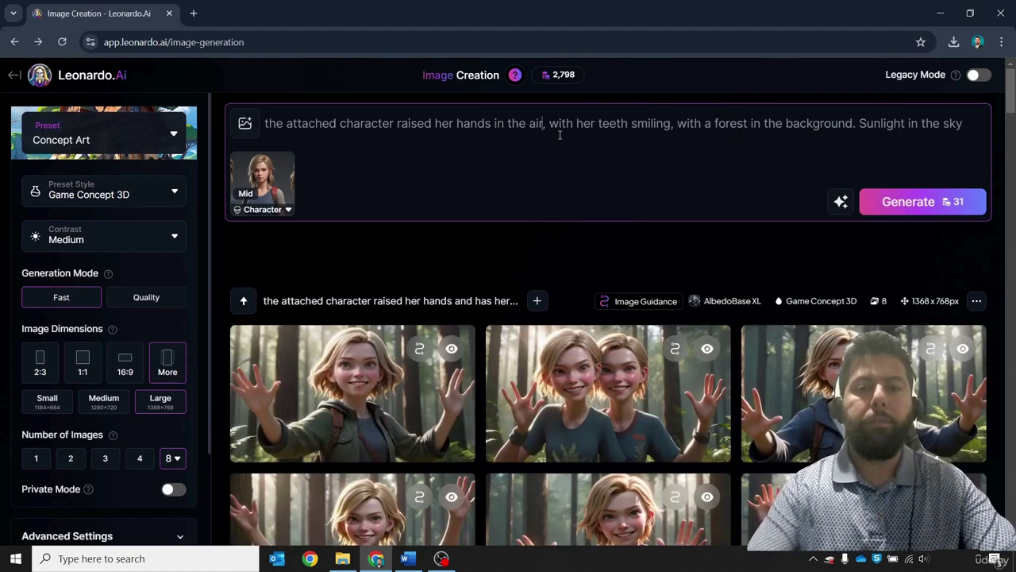
click(949, 208)
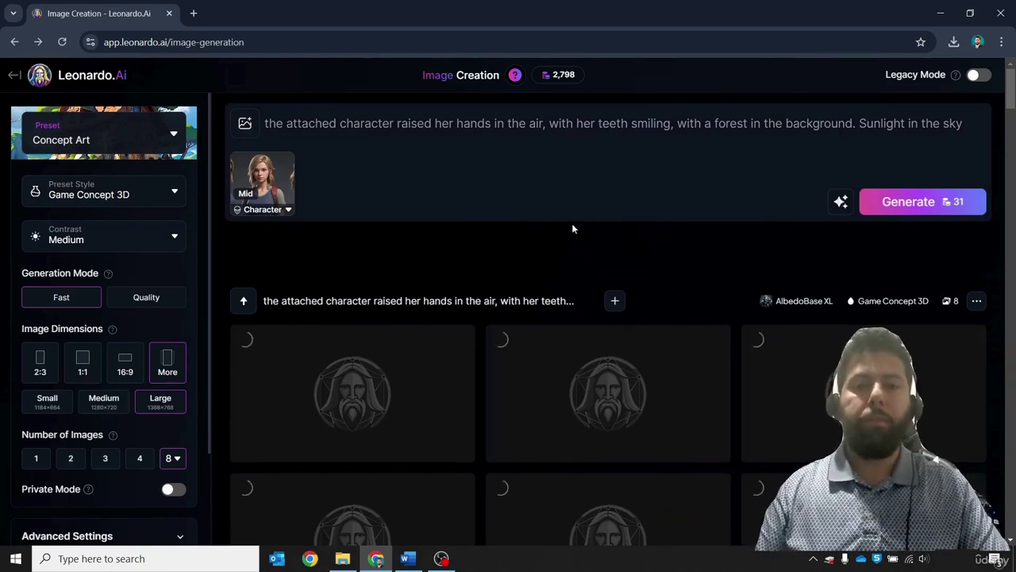
- View the new hands-in-the-air images enlarged and download the fifth one, with the lettered grey T-shirt and brown backpack straps
scroll(591, 172, down, 2)
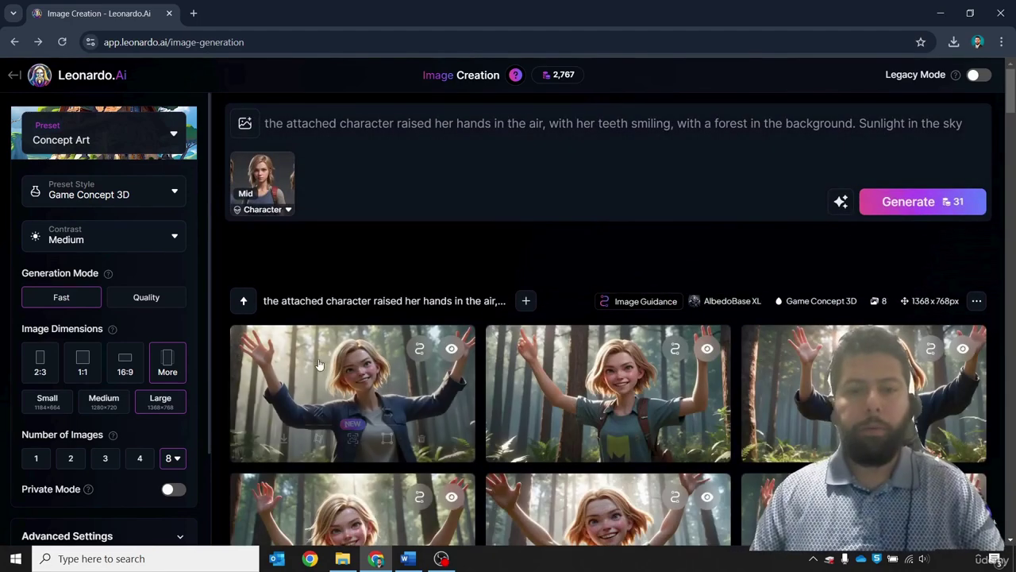
click(412, 327)
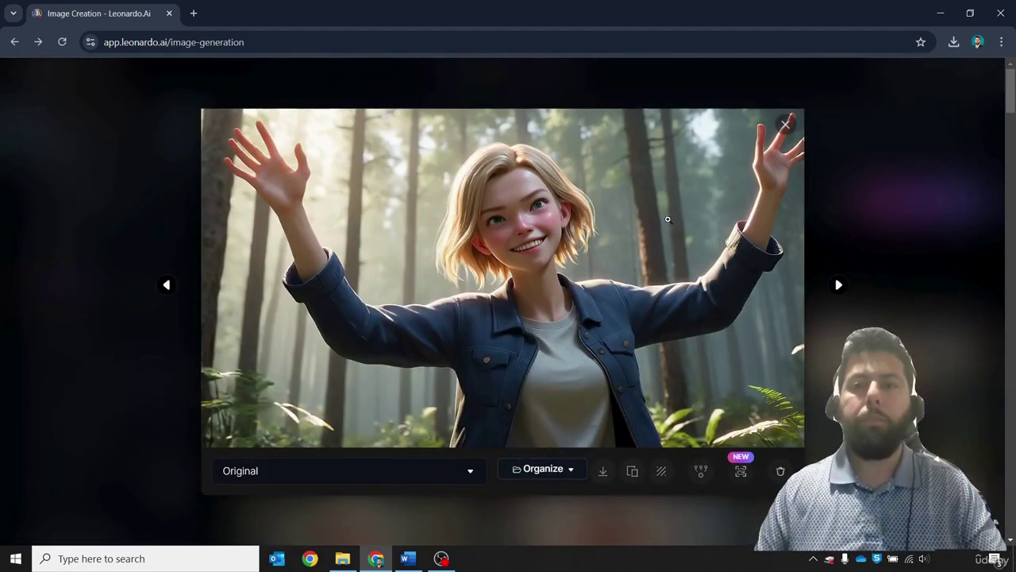
key(Right)
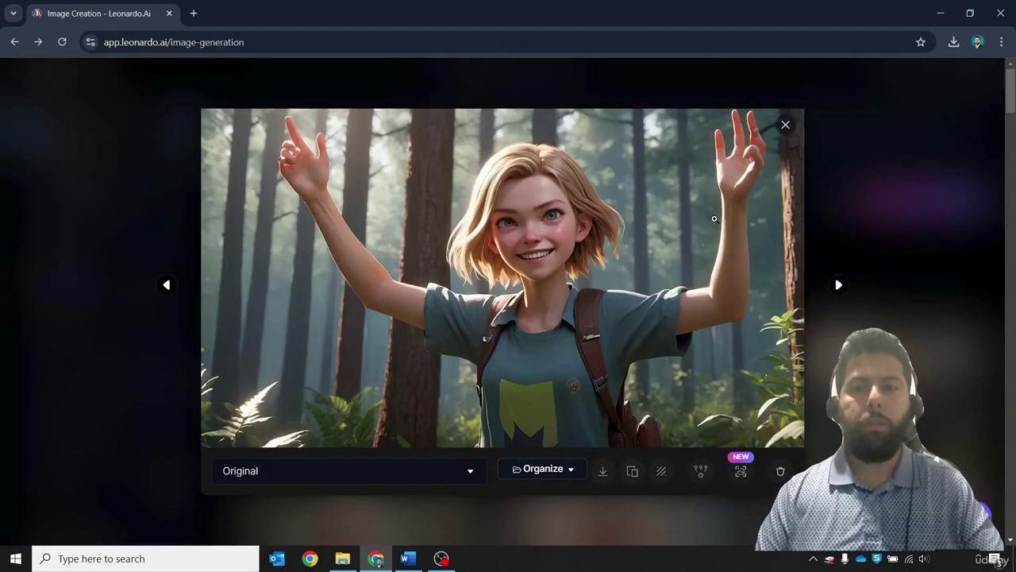
key(Right)
key(Right)
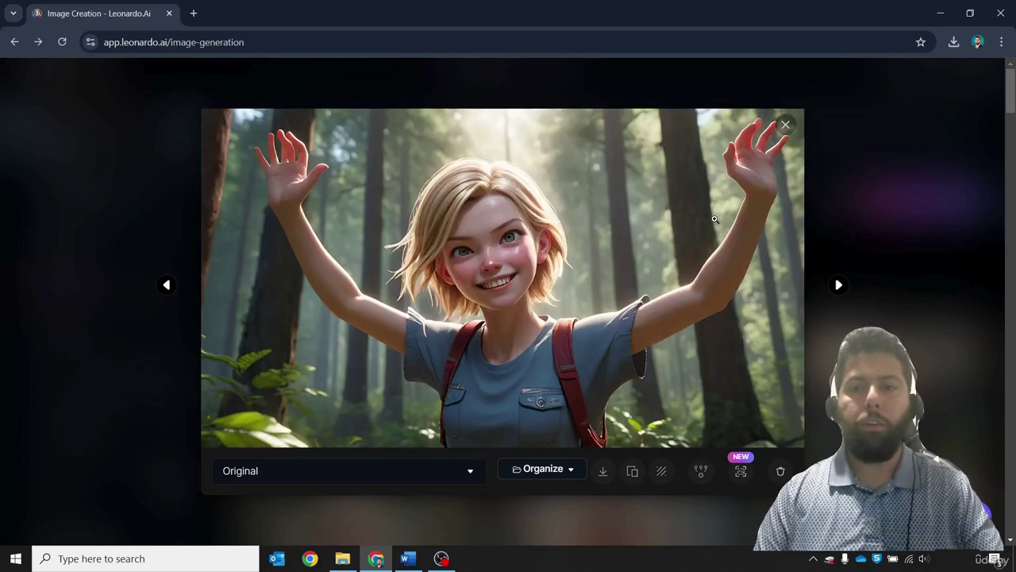
key(Right)
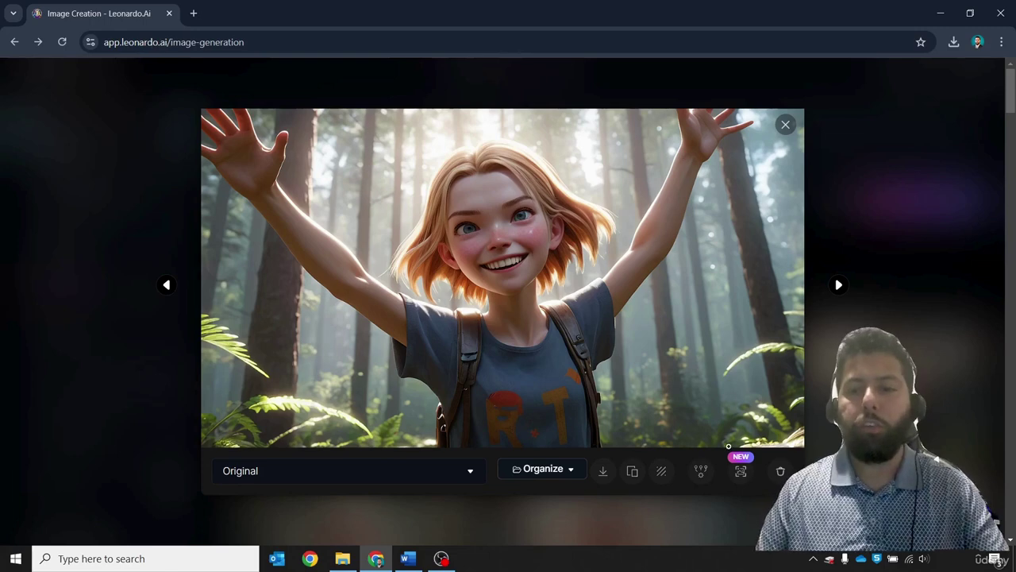
click(605, 472)
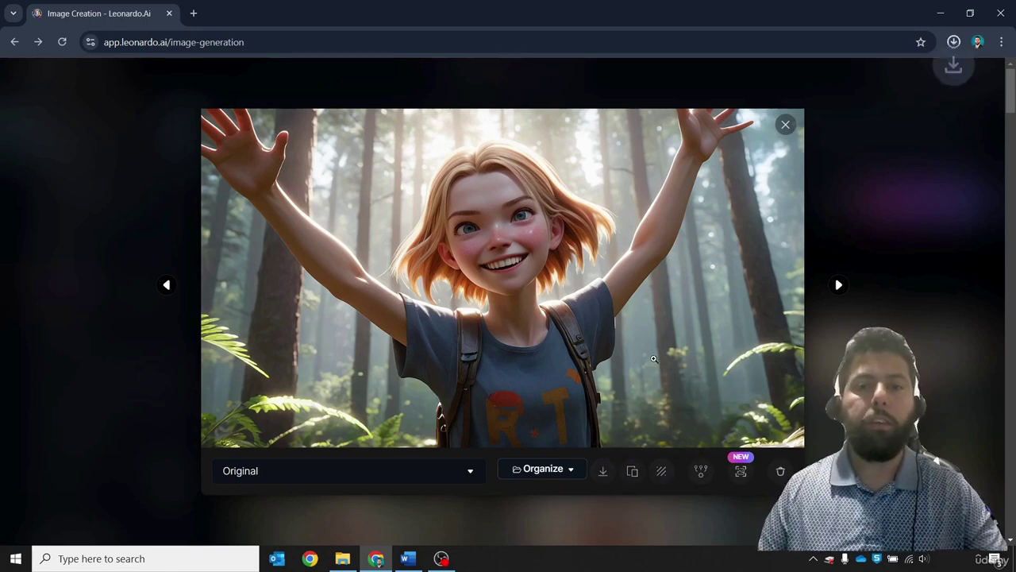
- Inspect the downloaded image at full size and compare it with the other enlarged images of the girl in the batch
click(577, 271)
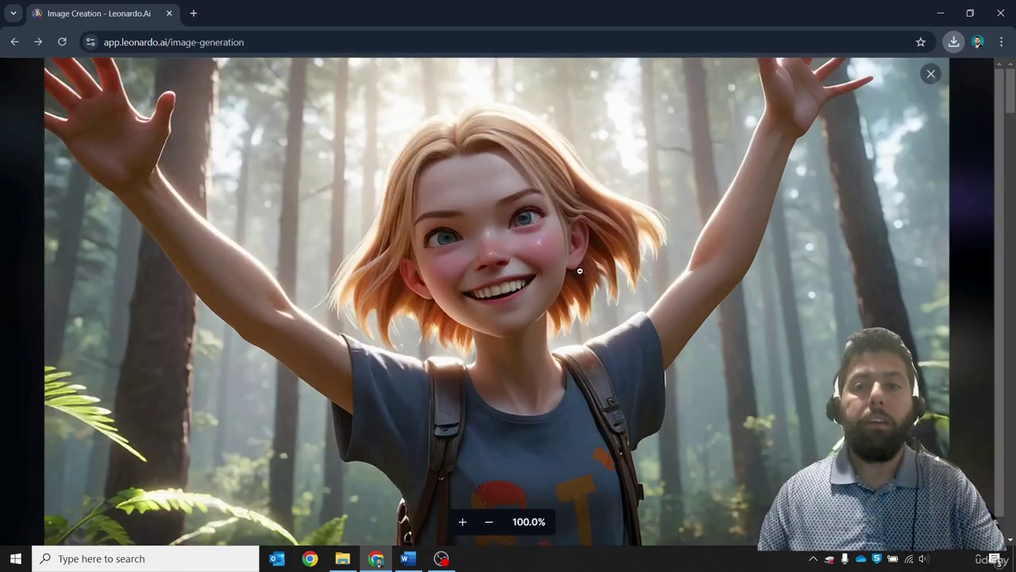
click(577, 272)
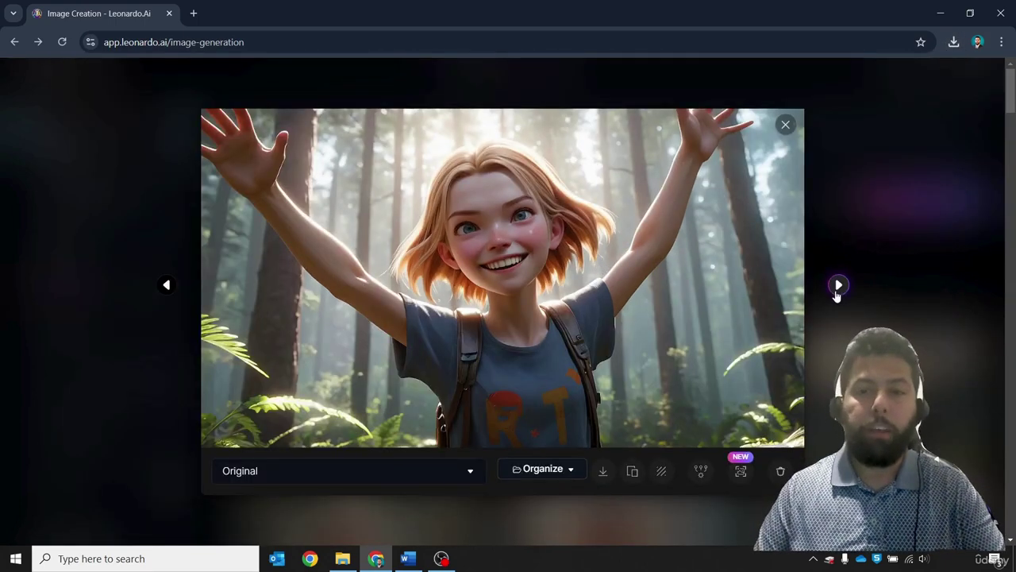
click(838, 288)
click(838, 286)
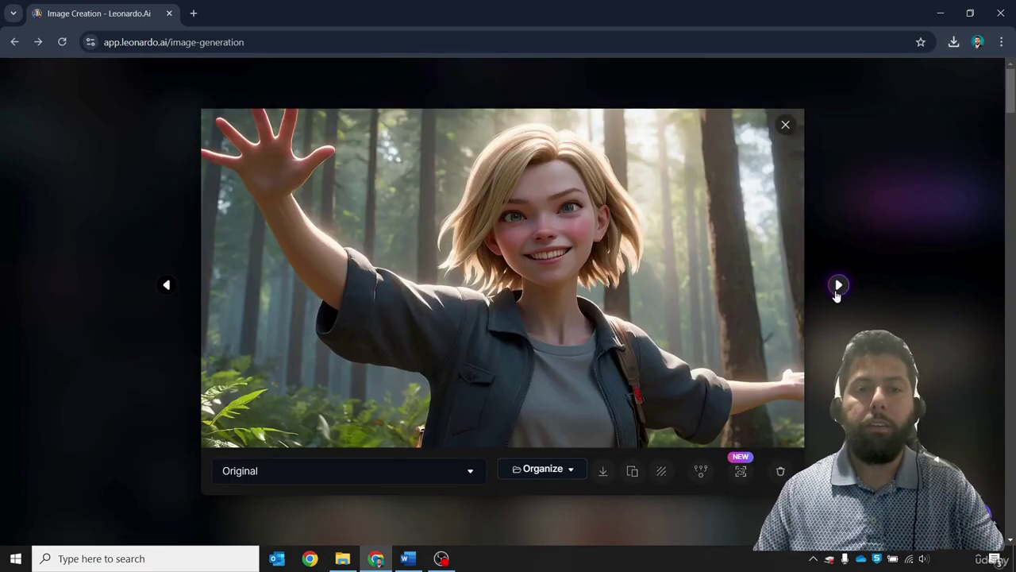
click(839, 286)
click(838, 286)
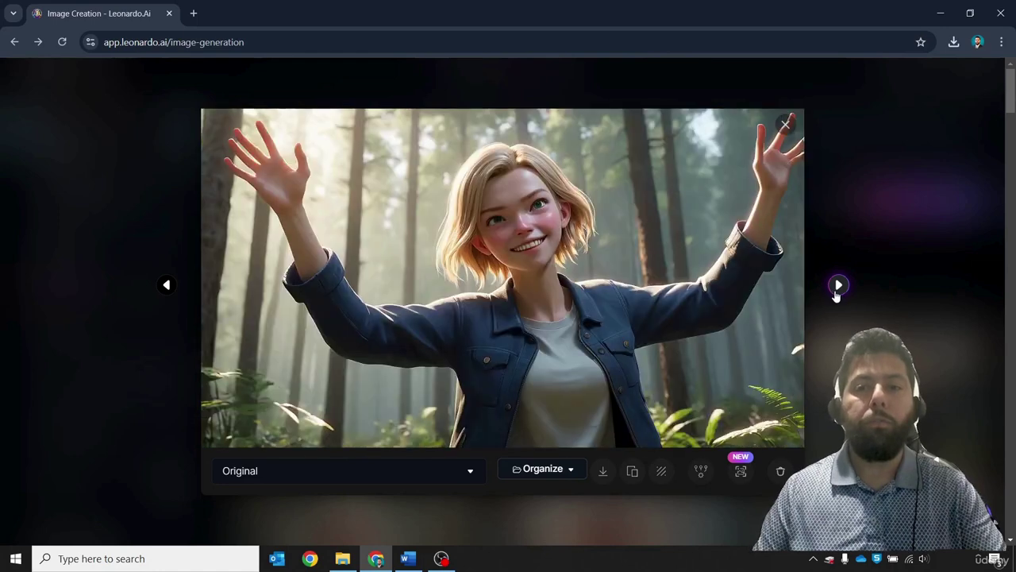
click(838, 286)
click(838, 286)
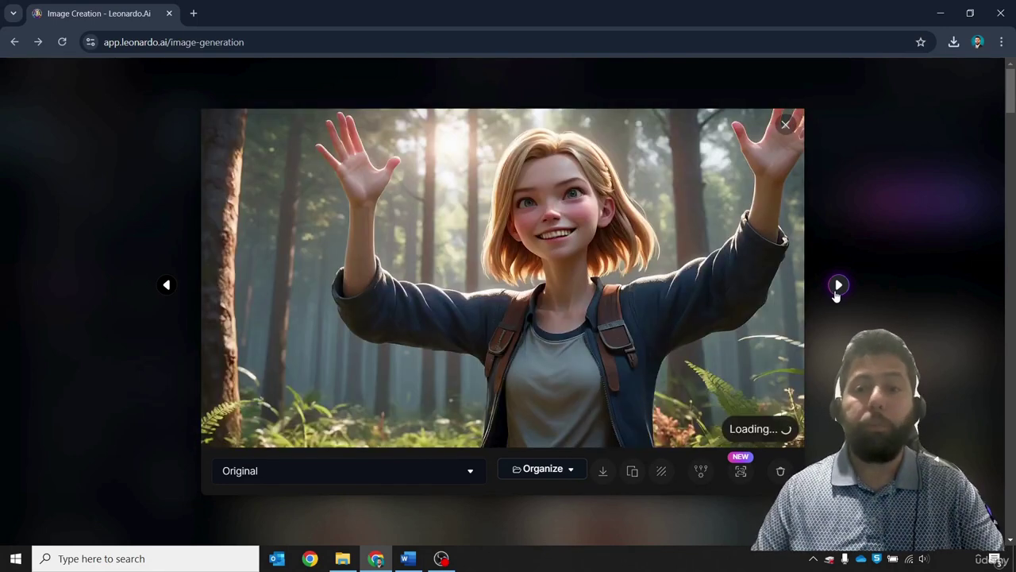
click(838, 286)
click(839, 286)
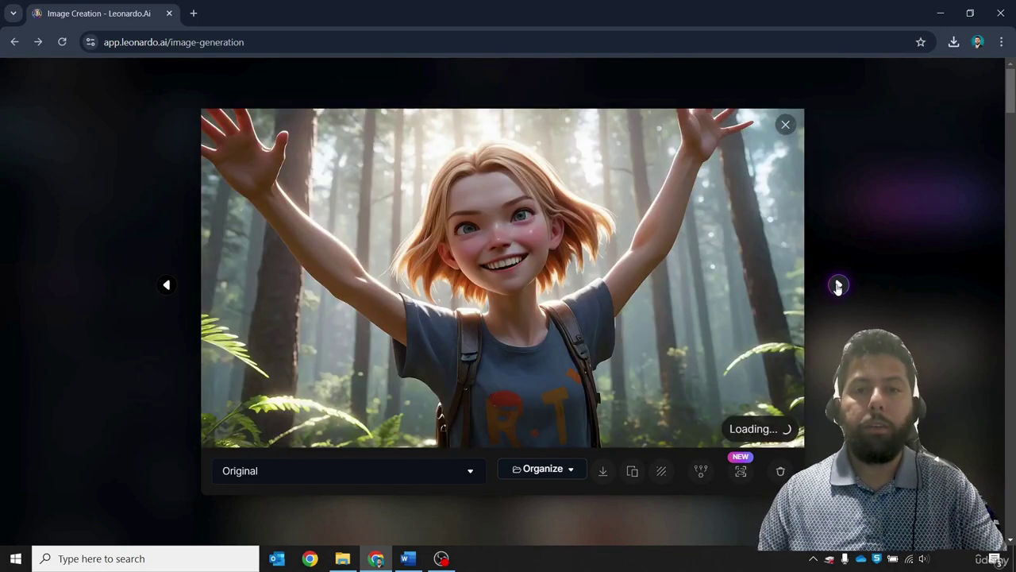
click(858, 209)
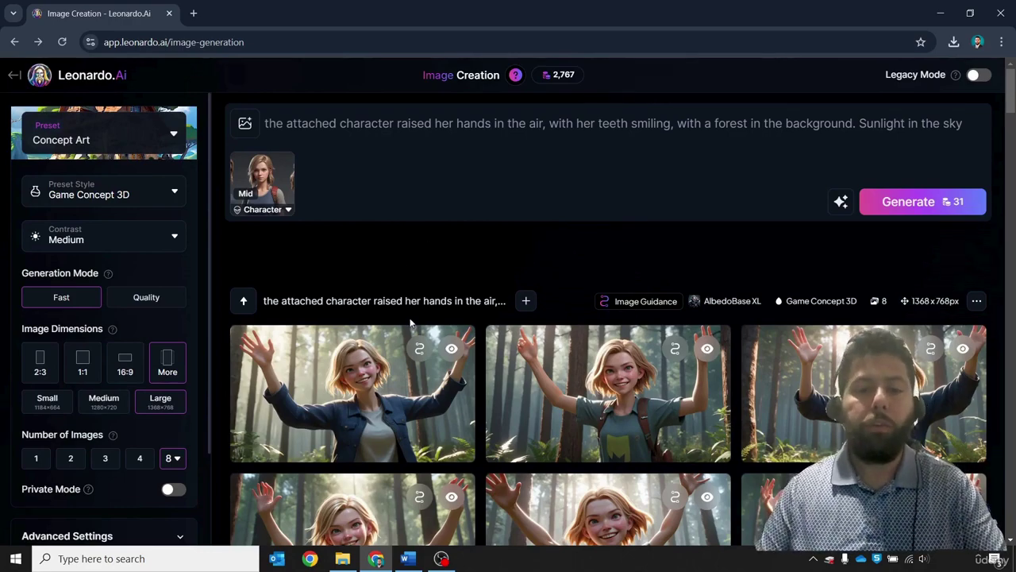
- Check the third character's Scene 5 line in the Word script, and switch the character reference to the uploaded full-body brown-haired male sheet
click(408, 558)
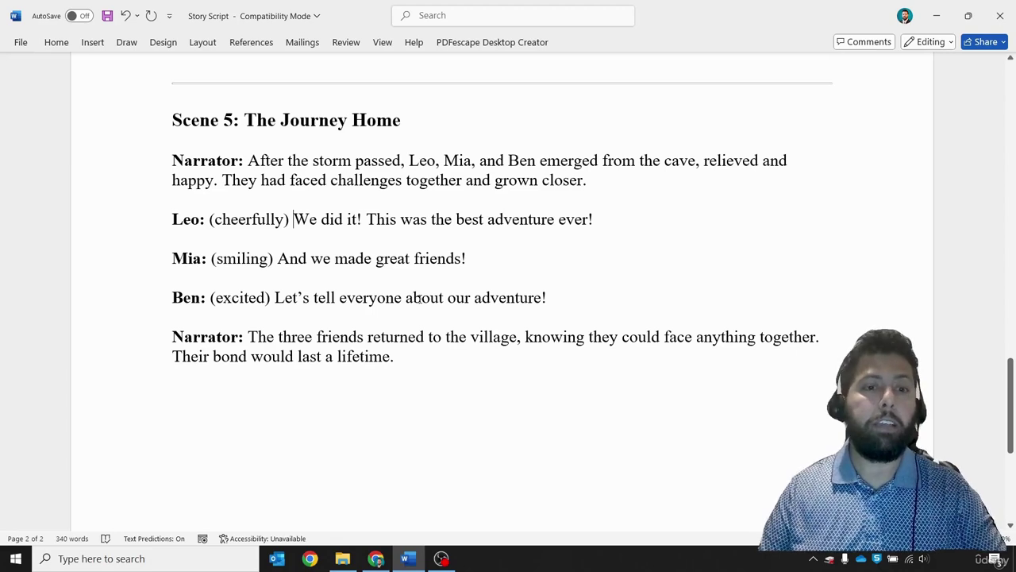
click(943, 24)
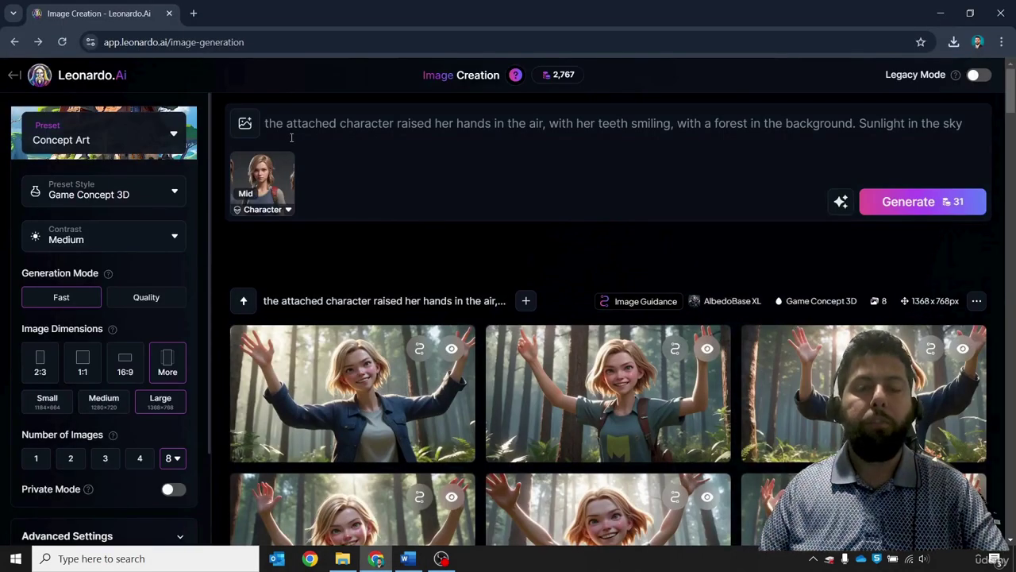
click(286, 210)
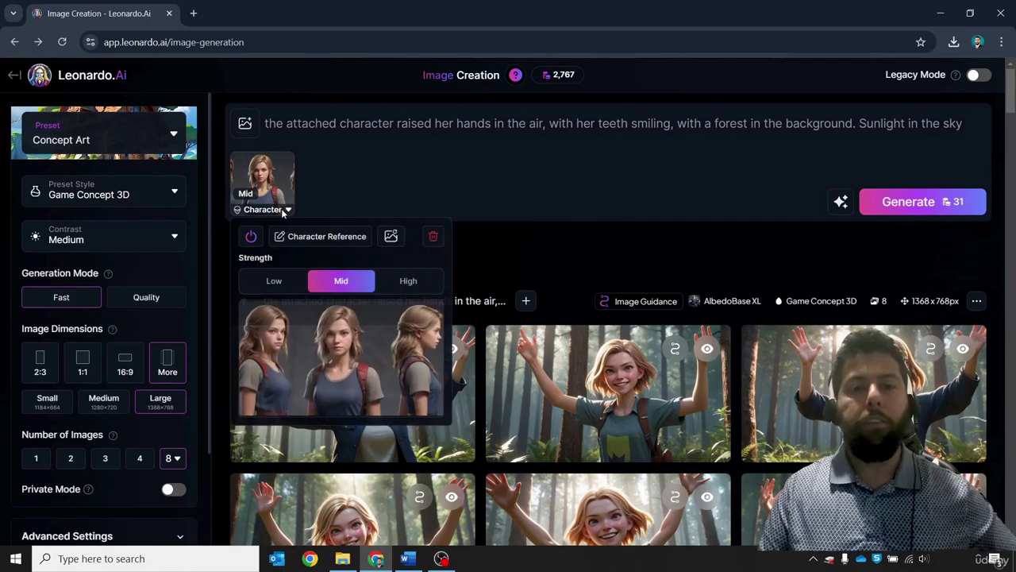
click(391, 236)
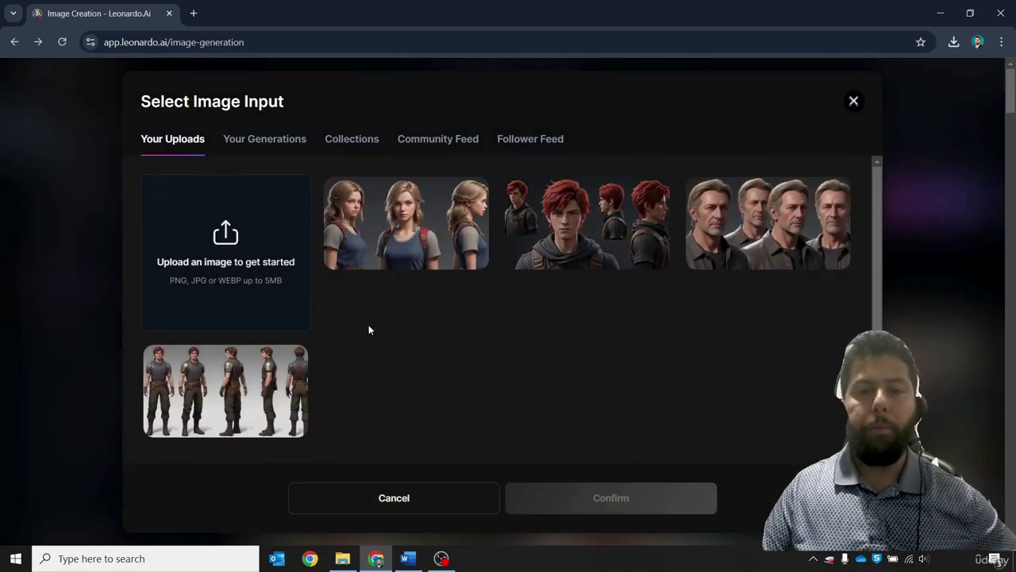
click(225, 389)
click(613, 499)
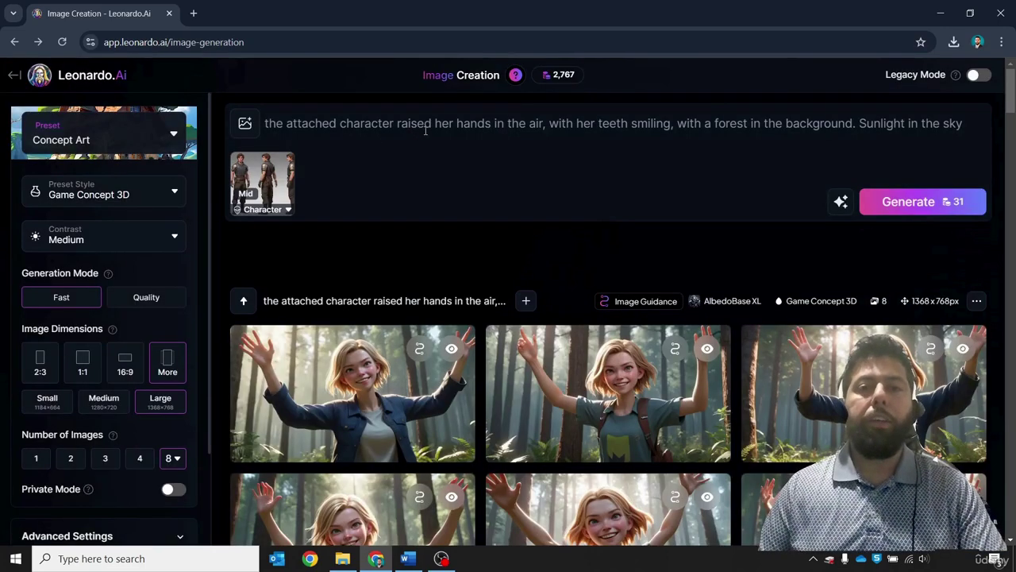
- Change the prompt's action to "jumps in the air" and "her teeth" to "his teeth", and generate eight images
drag(395, 124, 543, 124)
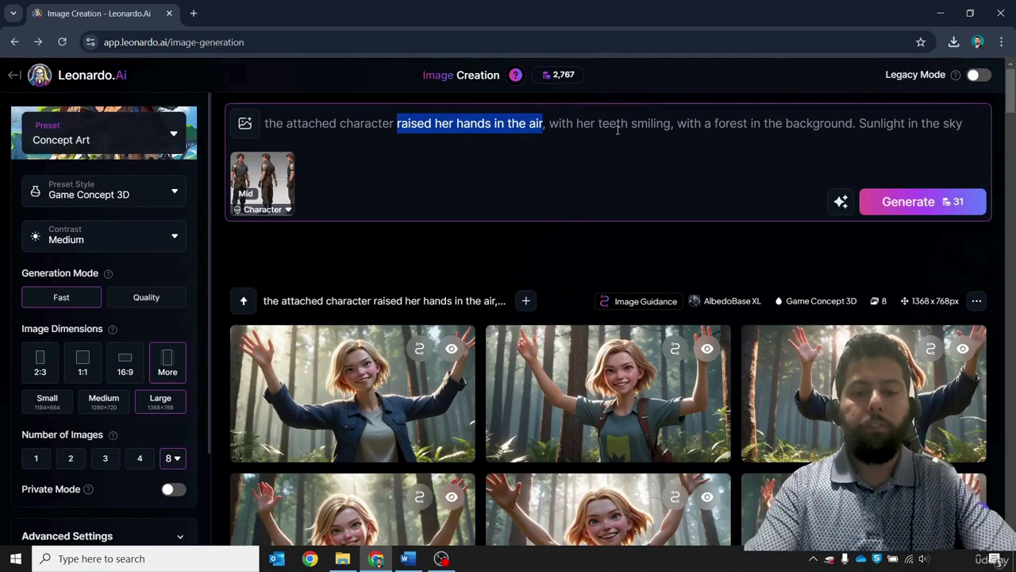
text(jumps in th)
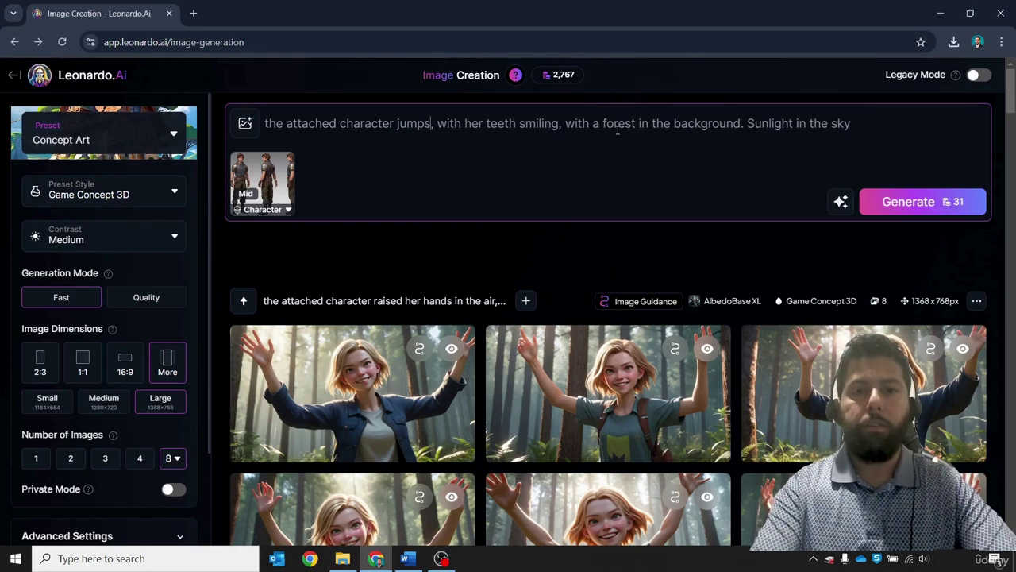
text(e air)
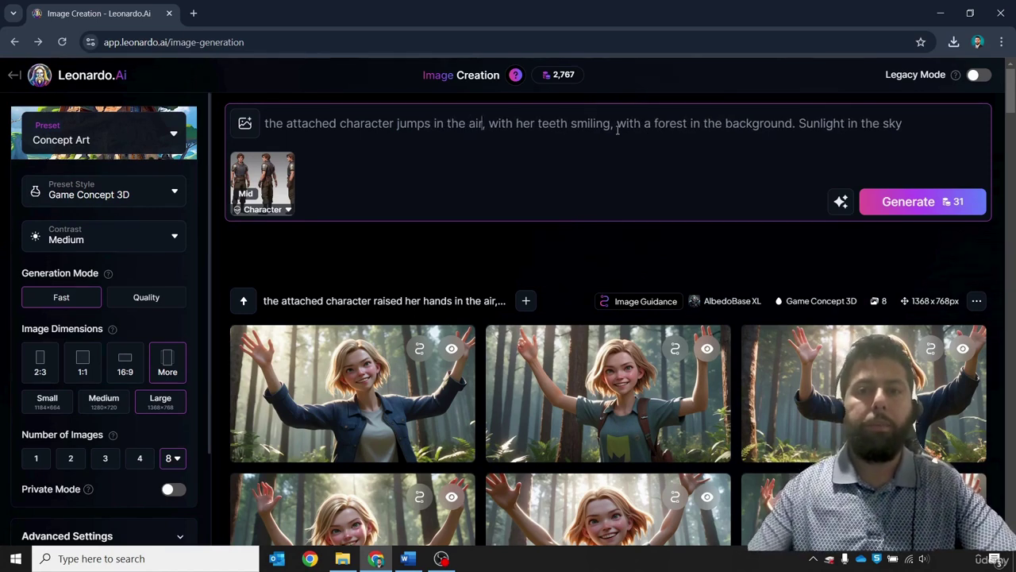
double_click(522, 123)
text(his)
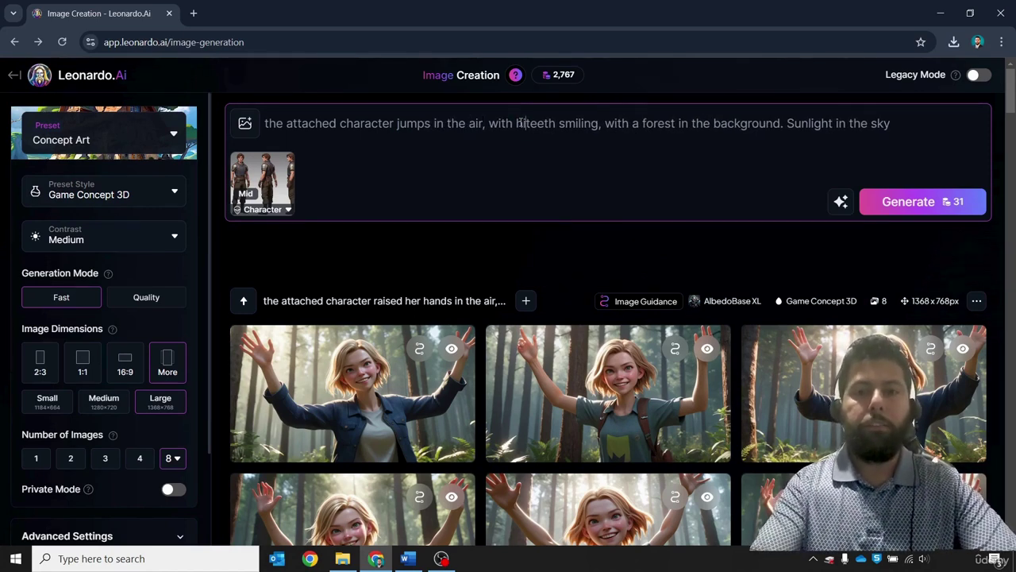
click(908, 201)
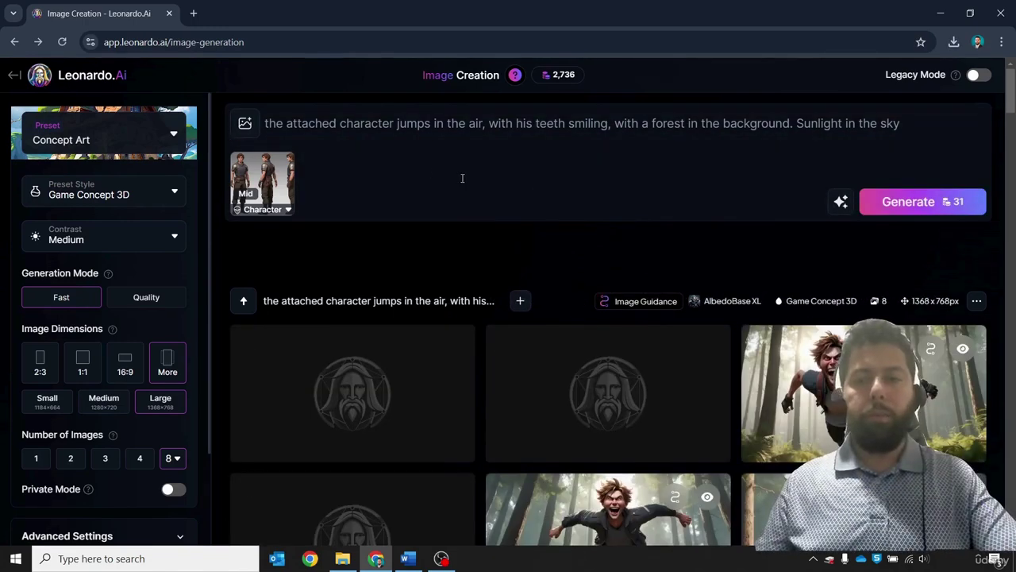
- View the new jumping images of the brown-haired character enlarged and download the one leaping above the forest path in a dark jacket
scroll(462, 179, down, 2)
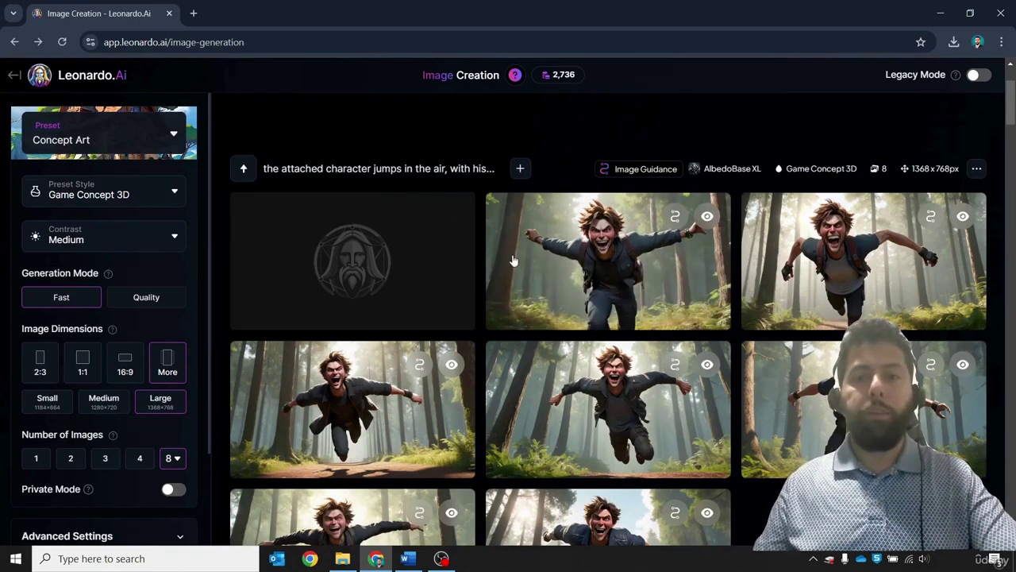
scroll(379, 307, down, 1)
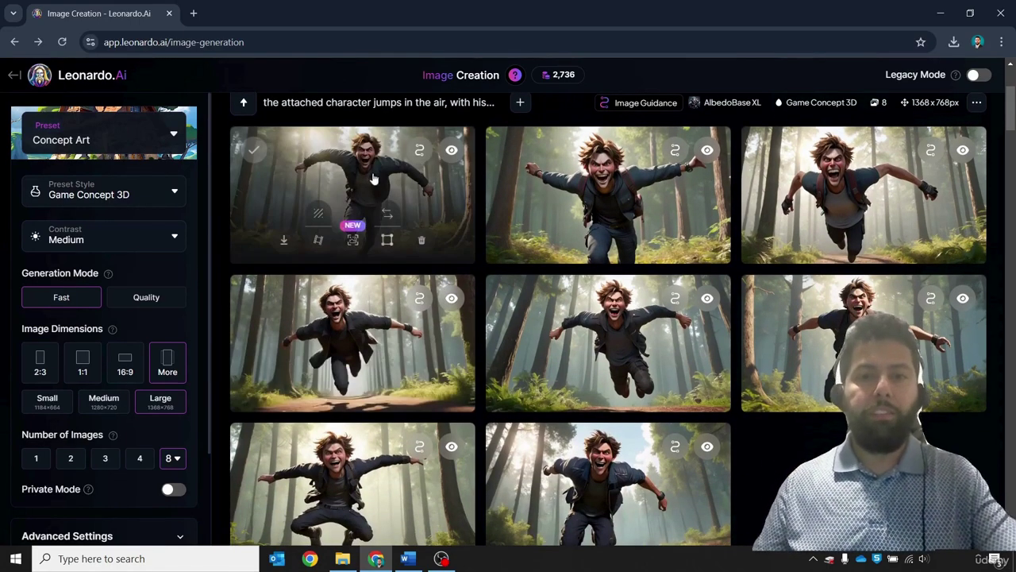
click(372, 175)
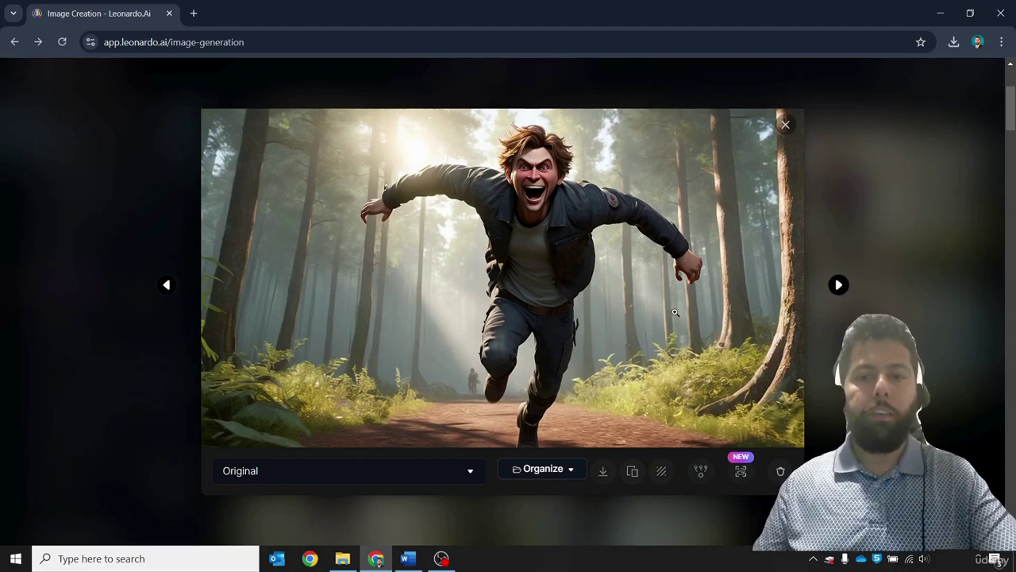
click(474, 395)
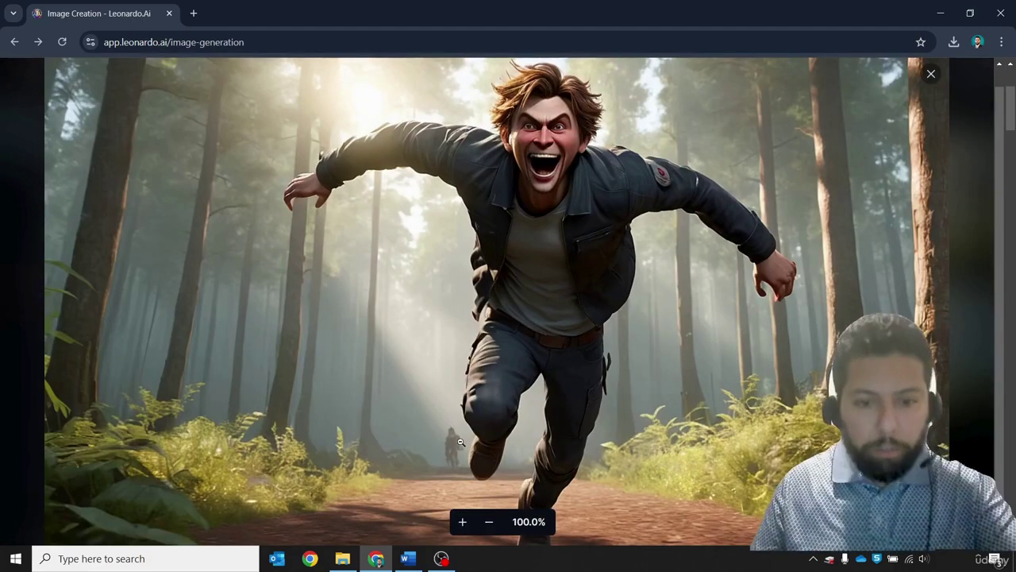
click(460, 442)
key(Right)
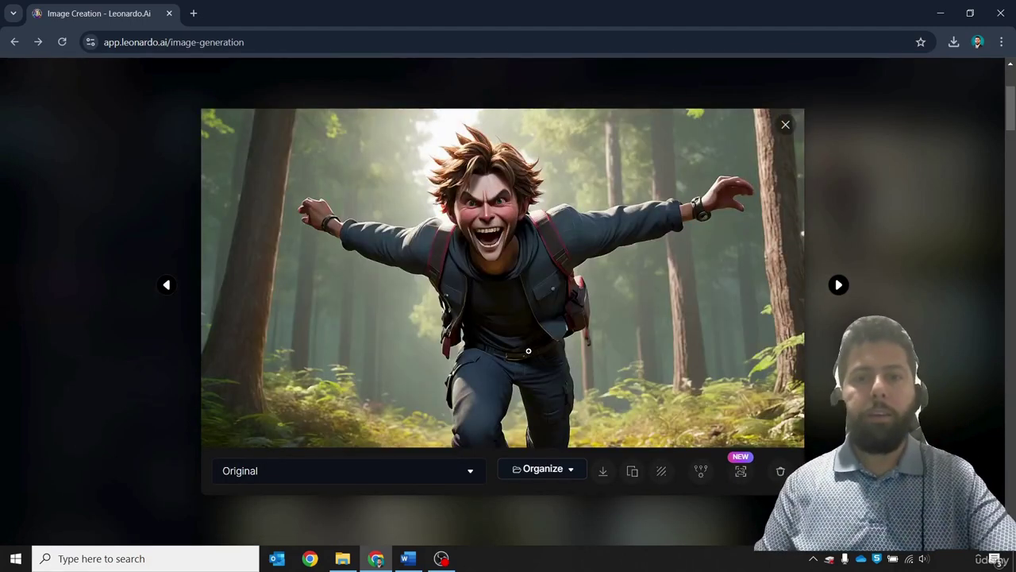
key(Right)
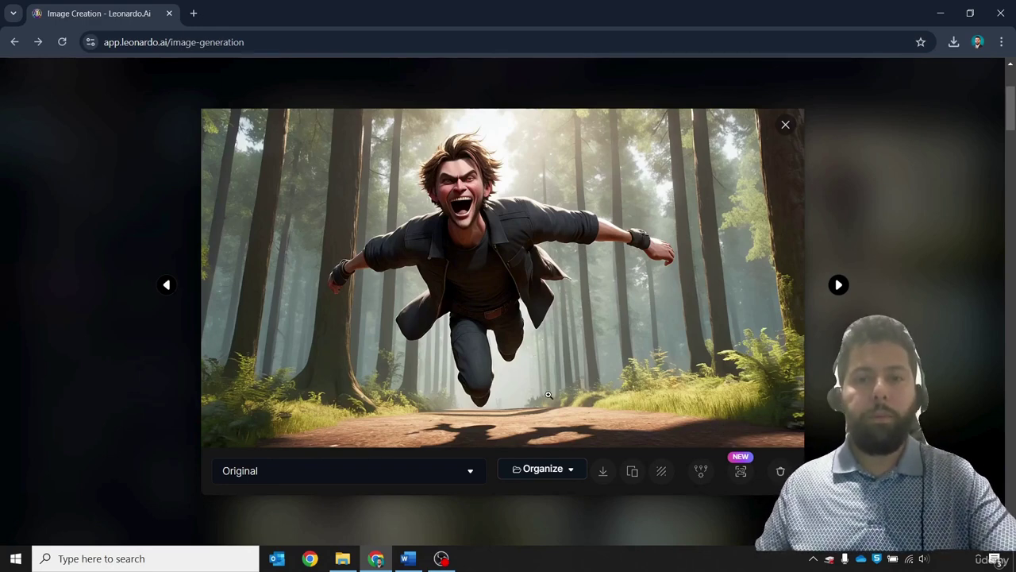
click(603, 471)
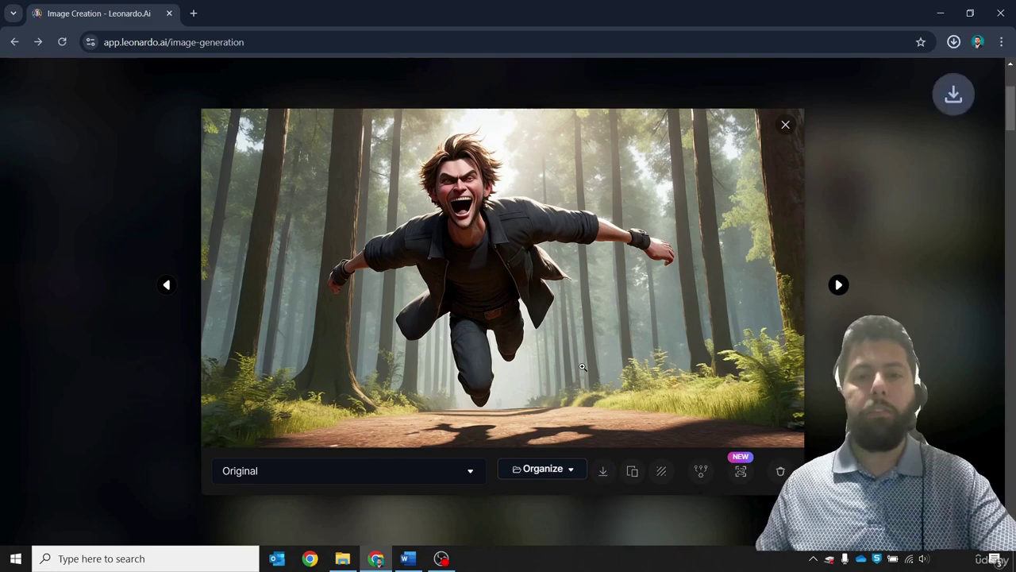
- Download the enlarged image of him jumping with both knees bent in a blue jacket, and browse the rest of the batch
key(Right)
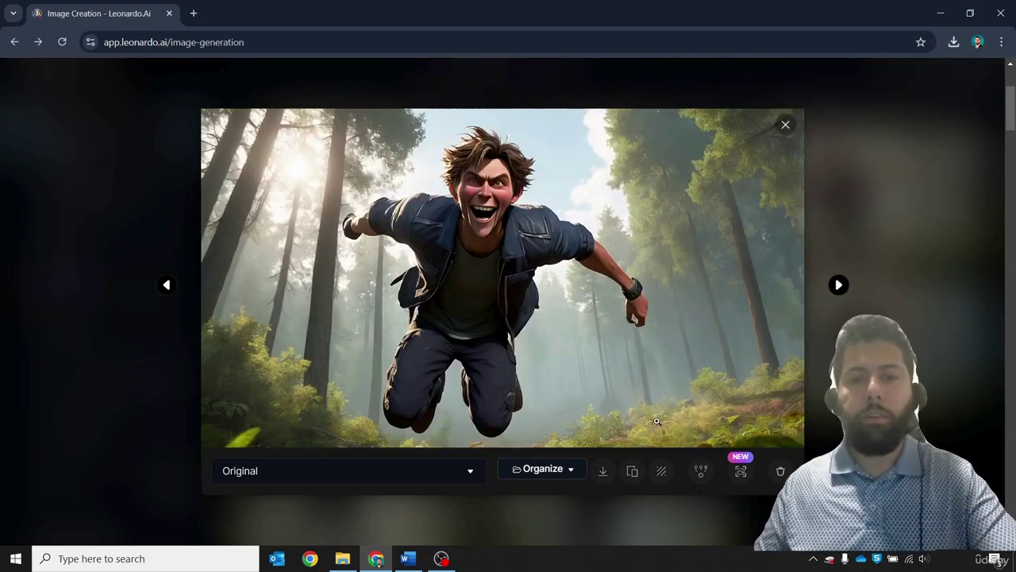
click(603, 471)
key(Right)
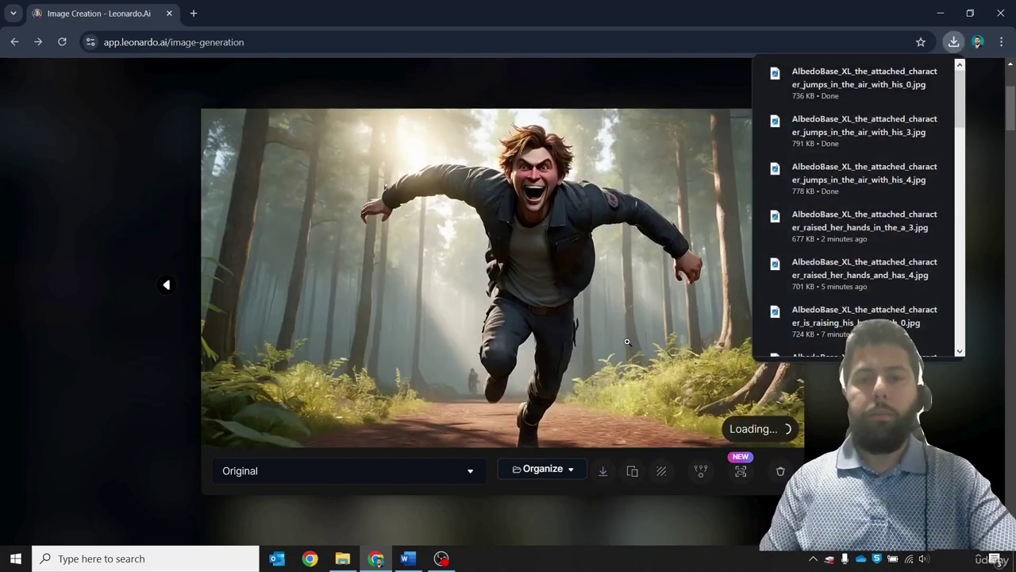
key(Right)
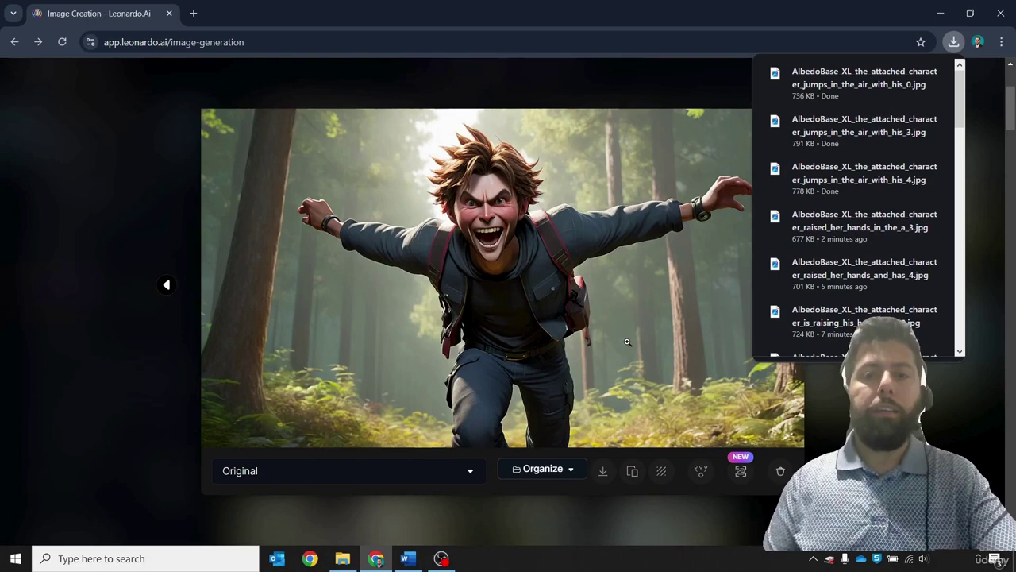
click(193, 221)
key(Escape)
- Generate another eight images from the same jumping prompt and character reference
scroll(636, 238, up, 5)
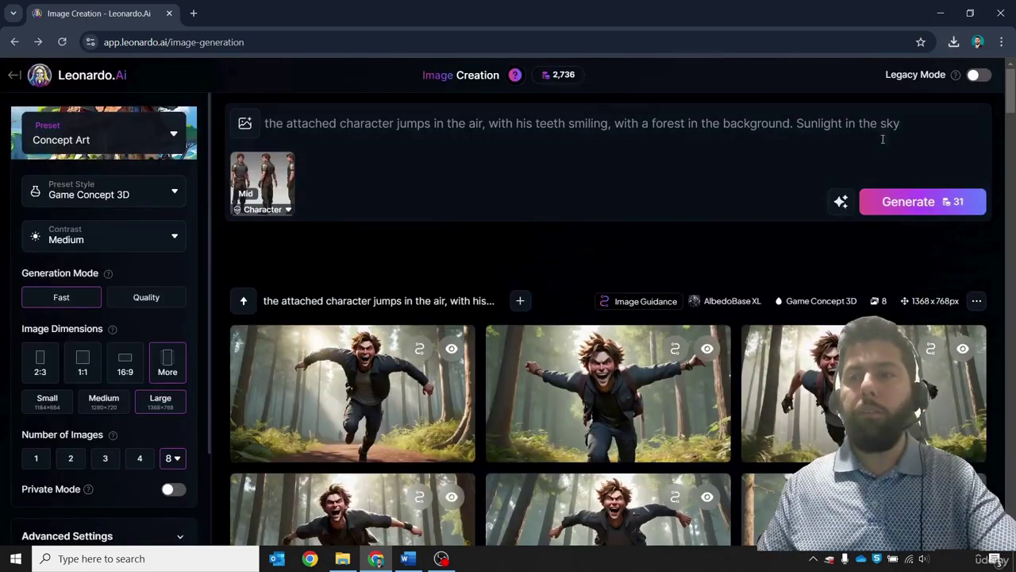
click(929, 199)
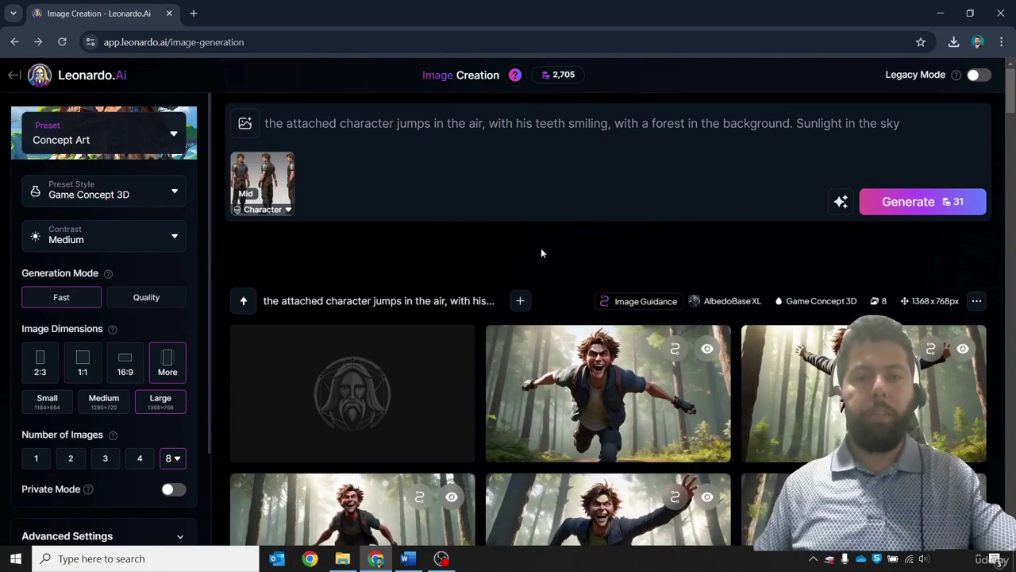
scroll(476, 274, down, 2)
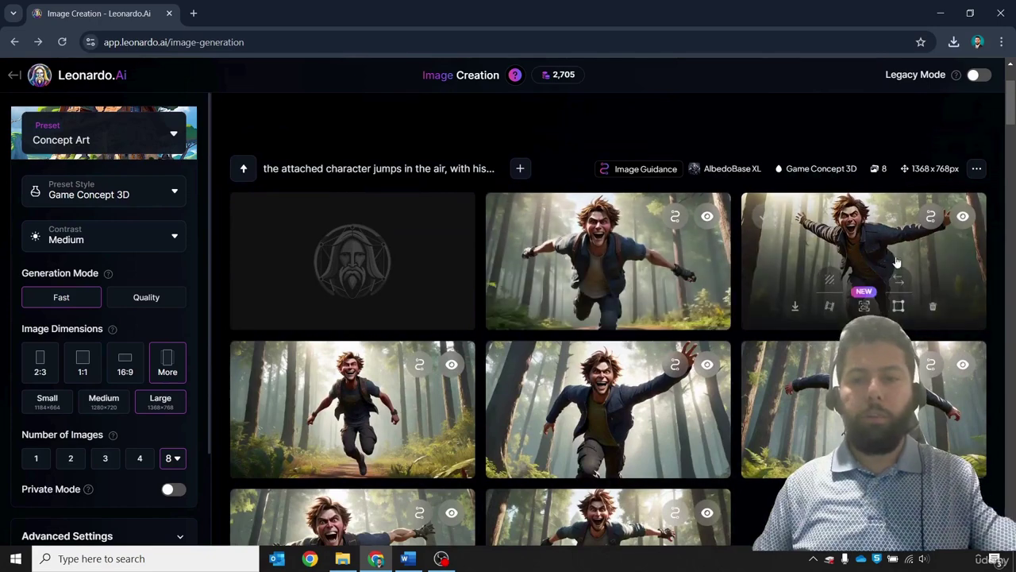
scroll(895, 262, down, 1)
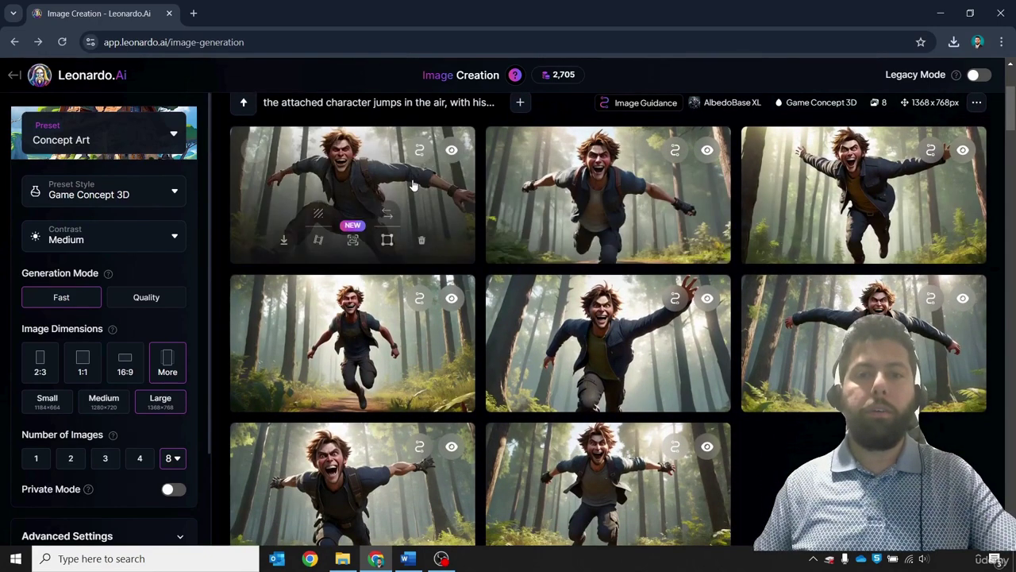
- View the second jumping batch enlarged and download the image with both arms spread, a dark jacket and a yellow shirt
click(412, 185)
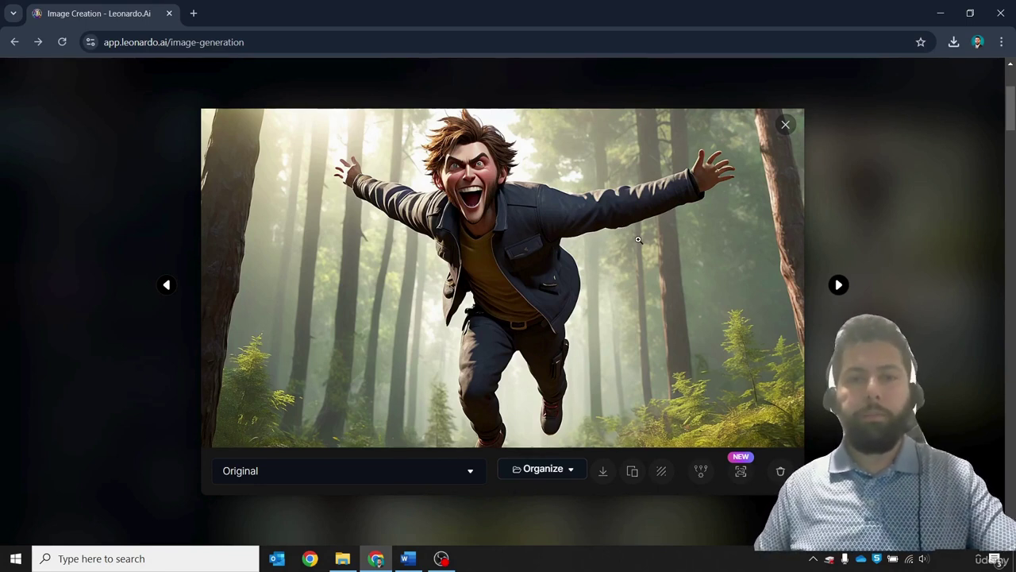
click(603, 471)
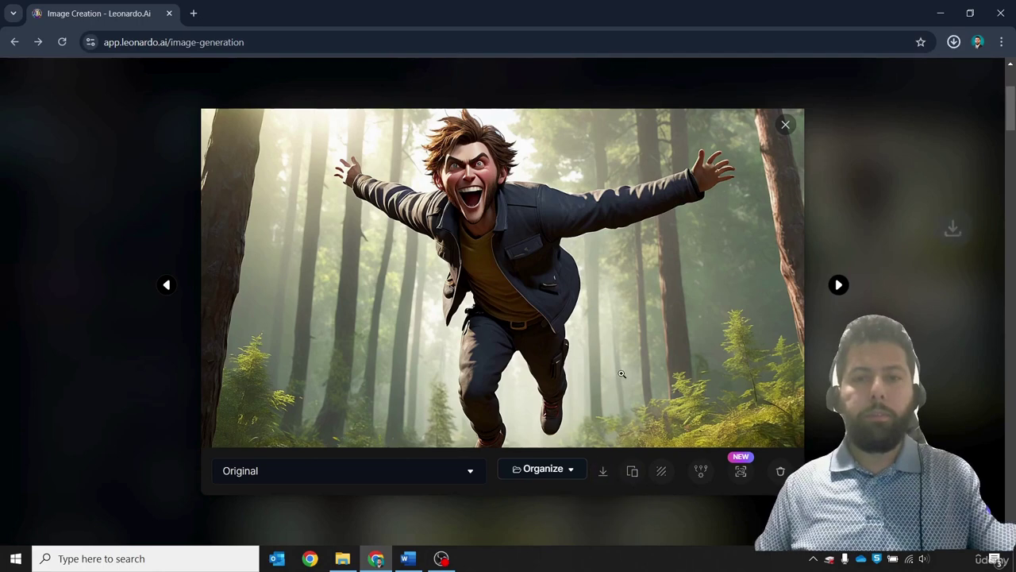
key(Right)
key(Escape)
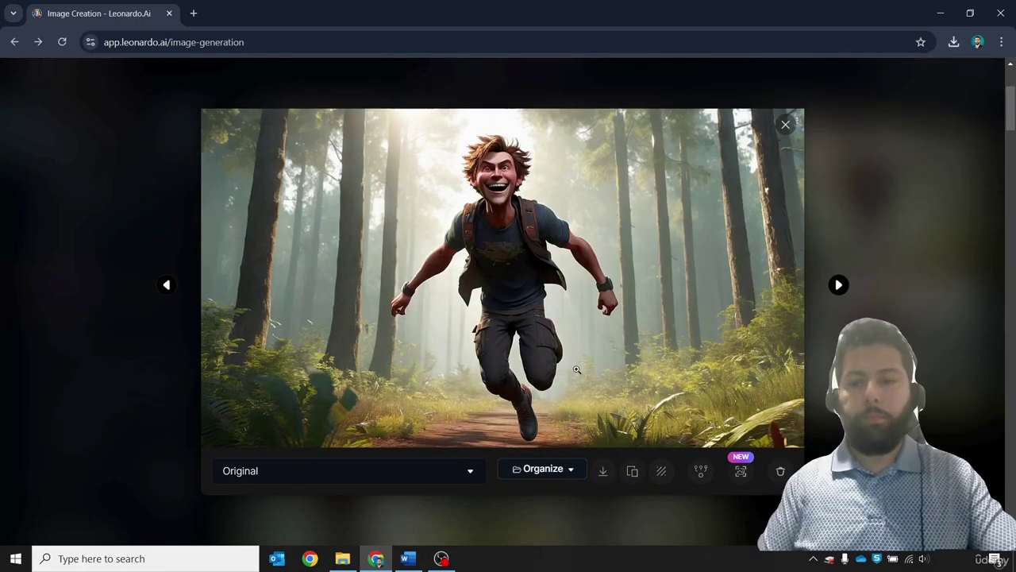
key(Right)
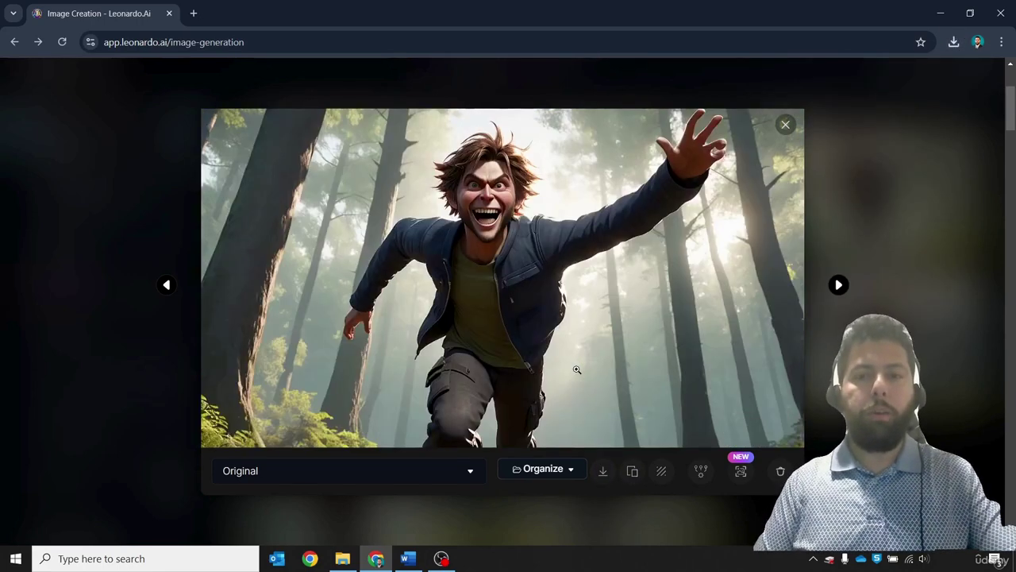
key(Right)
key(Escape)
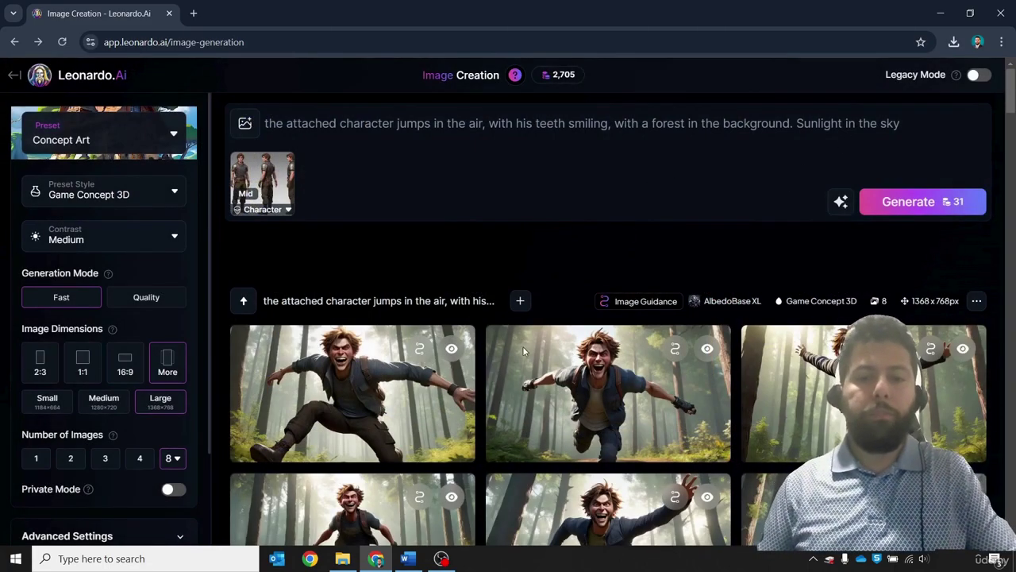
- Switch to the Word script and copy "The three friends returned to the village" from Scene 5's closing Narrator line
click(407, 558)
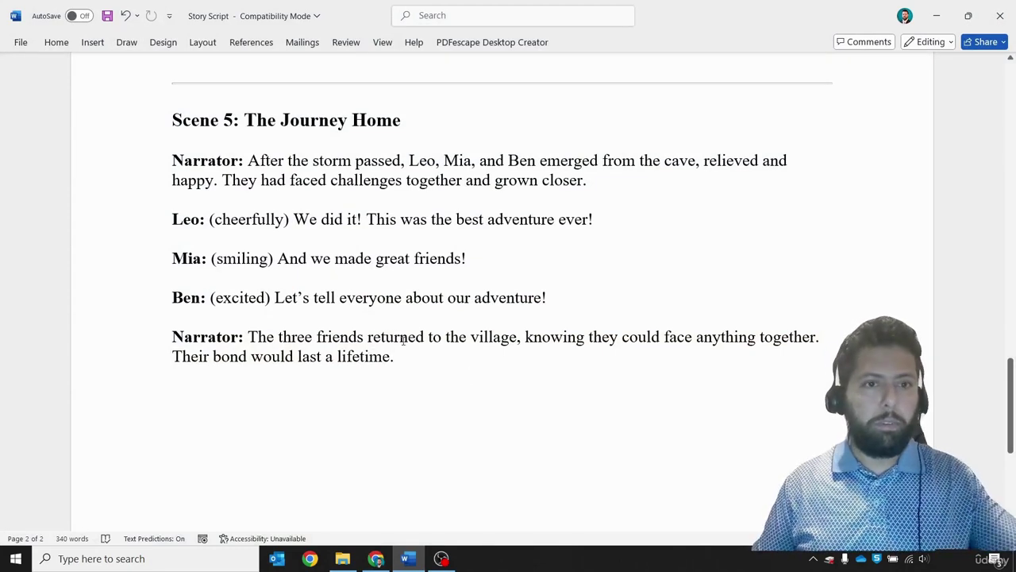
drag(470, 361, 175, 340)
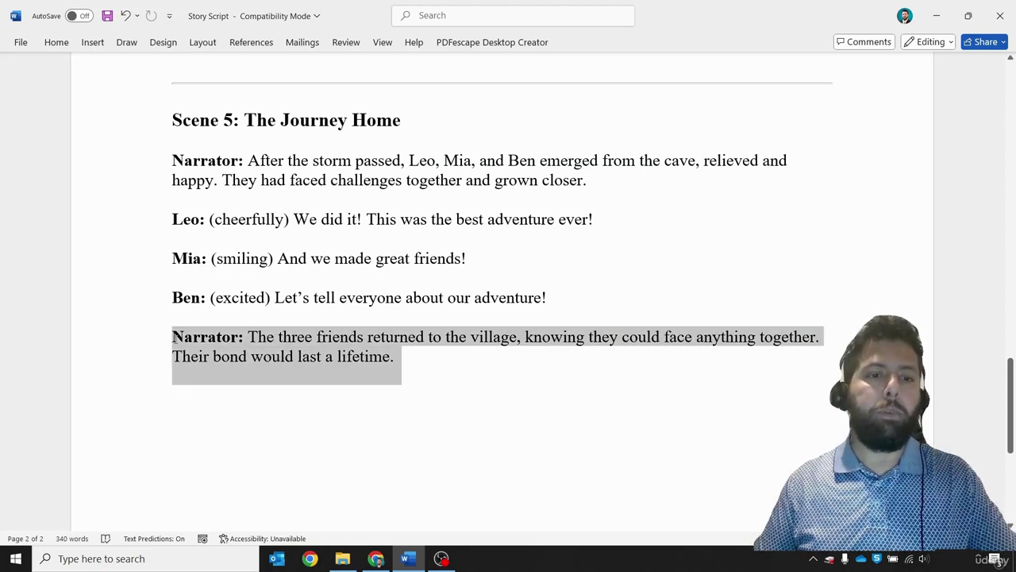
click(426, 361)
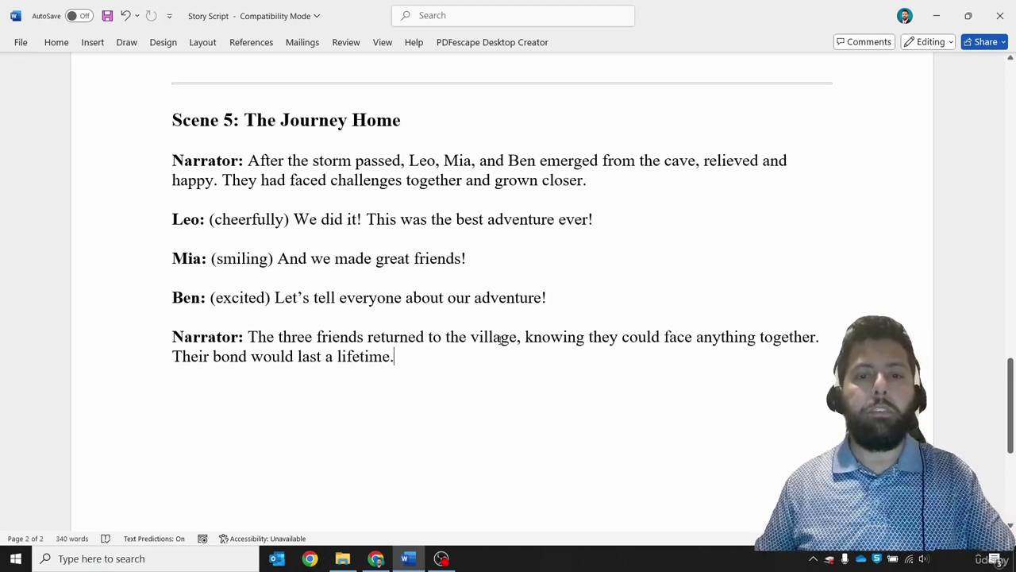
drag(518, 339, 248, 340)
key(ctrl+c)
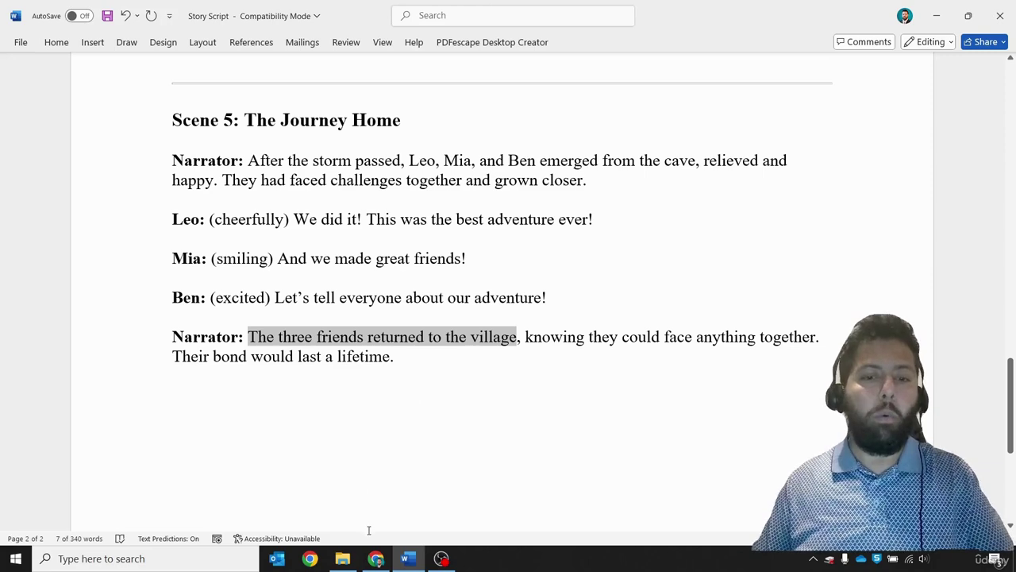
- Back in Leonardo.Ai, remove the character reference and replace the whole prompt with the copied Narrator phrase
click(375, 558)
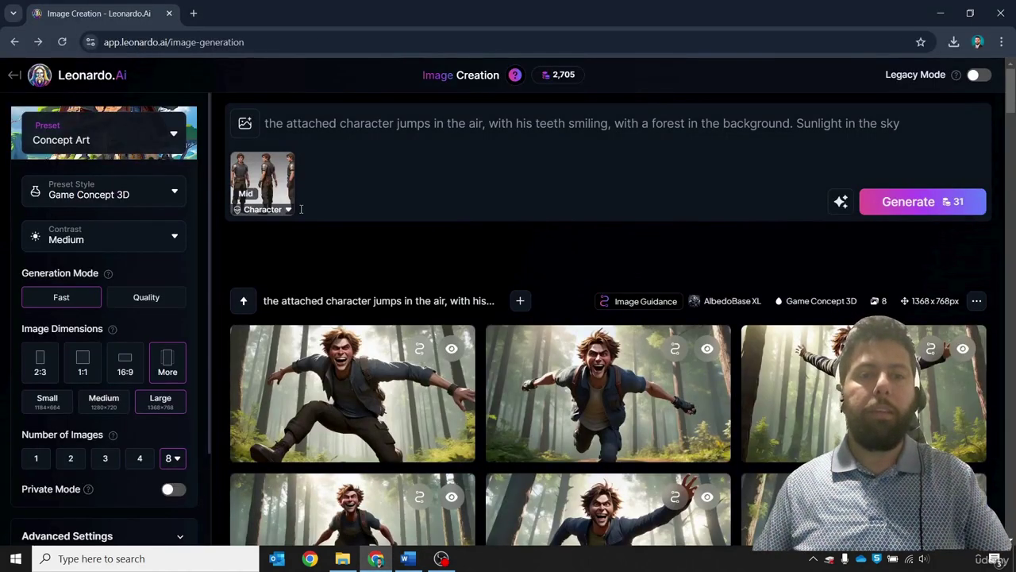
click(286, 169)
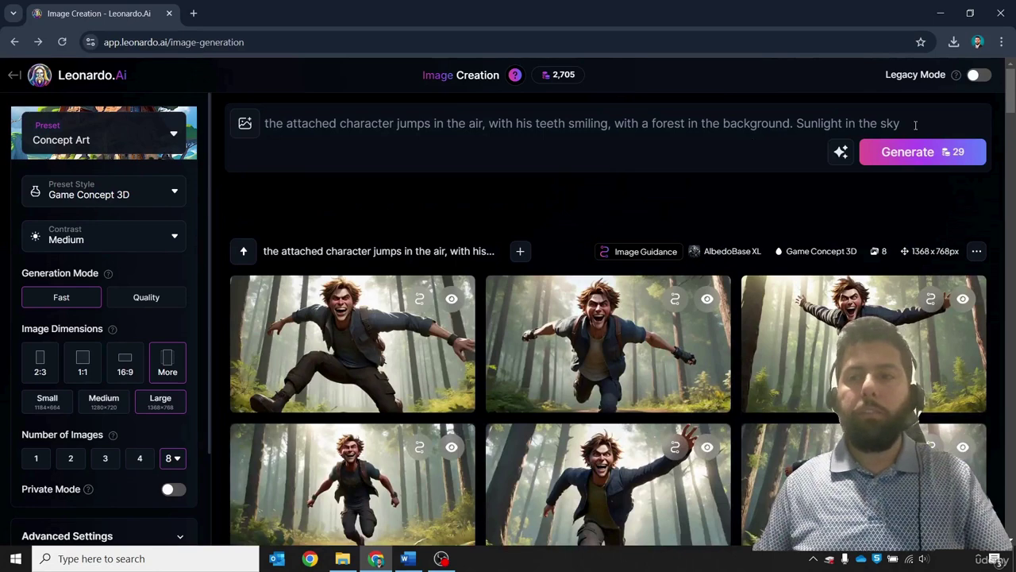
key(ctrl+a)
key(ctrl+v)
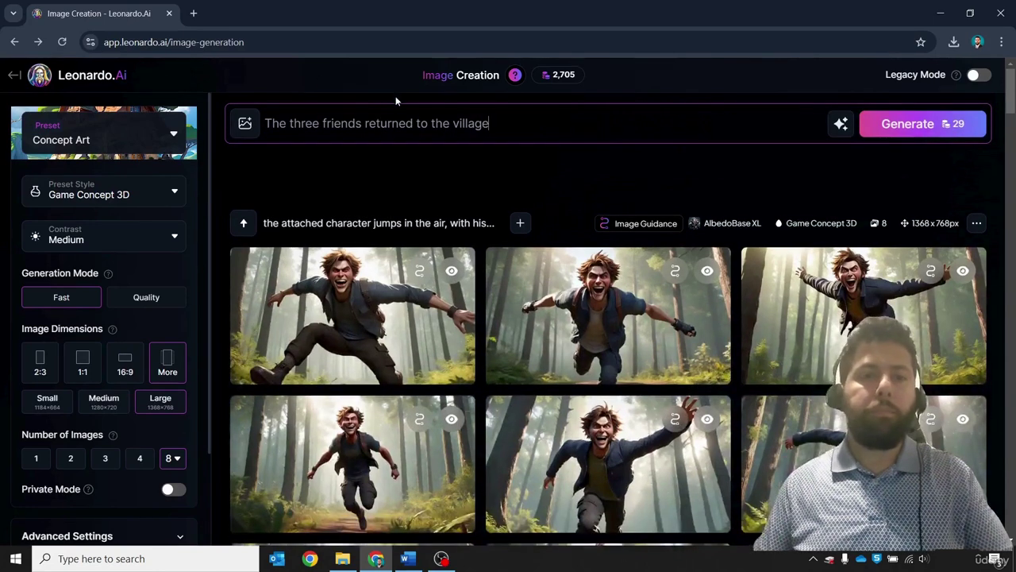
- Reword the prompt to "three friends are in a village"
double_click(275, 124)
key(BackSpace)
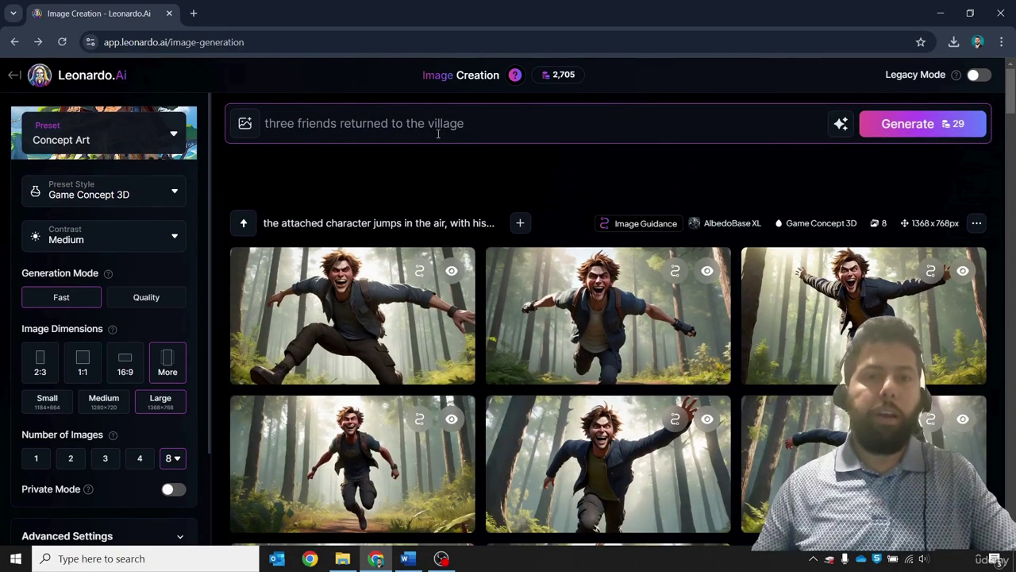
drag(495, 132, 347, 127)
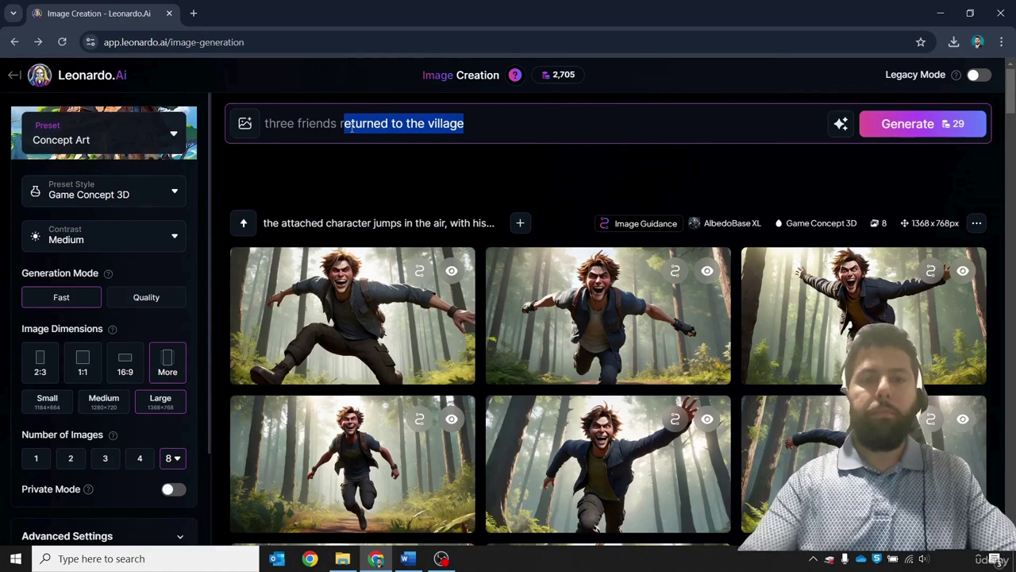
key(BackSpace)
key(BackSpace)
text(are in a vi)
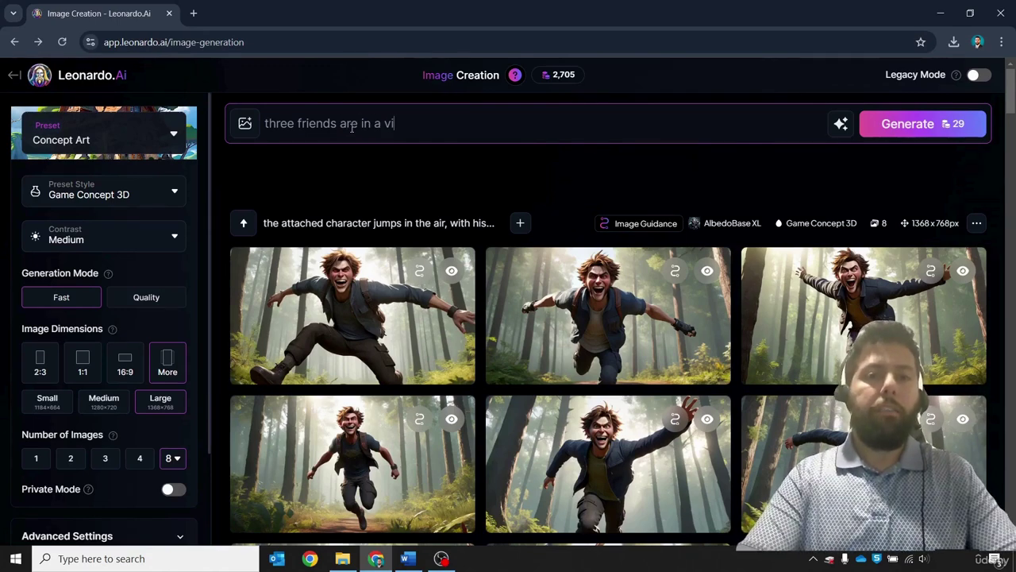
text(llage)
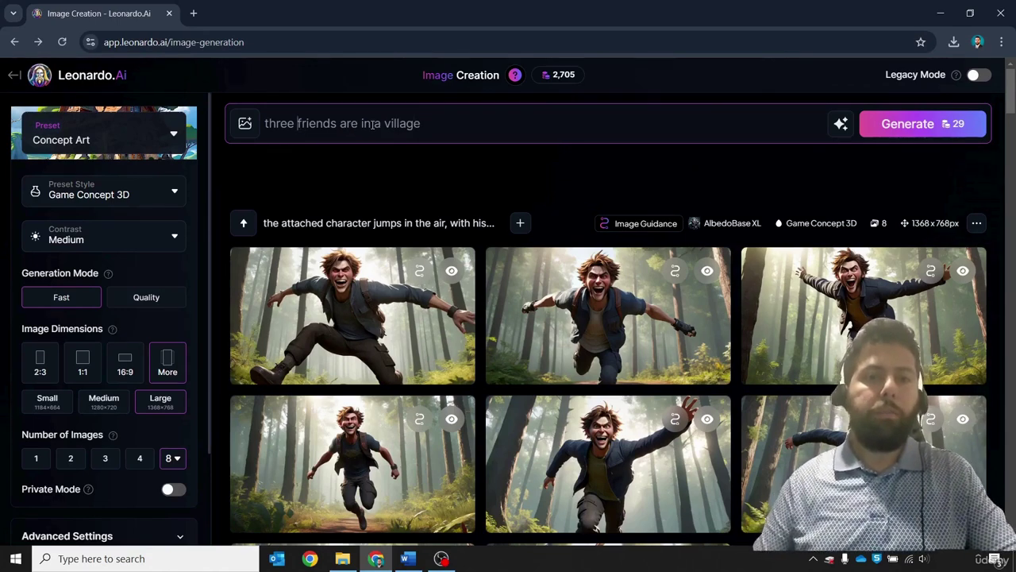
- Expand the prompt to "three young adult friends are in a village, two of them are males and one if a female" and generate eight images
text(young adult )
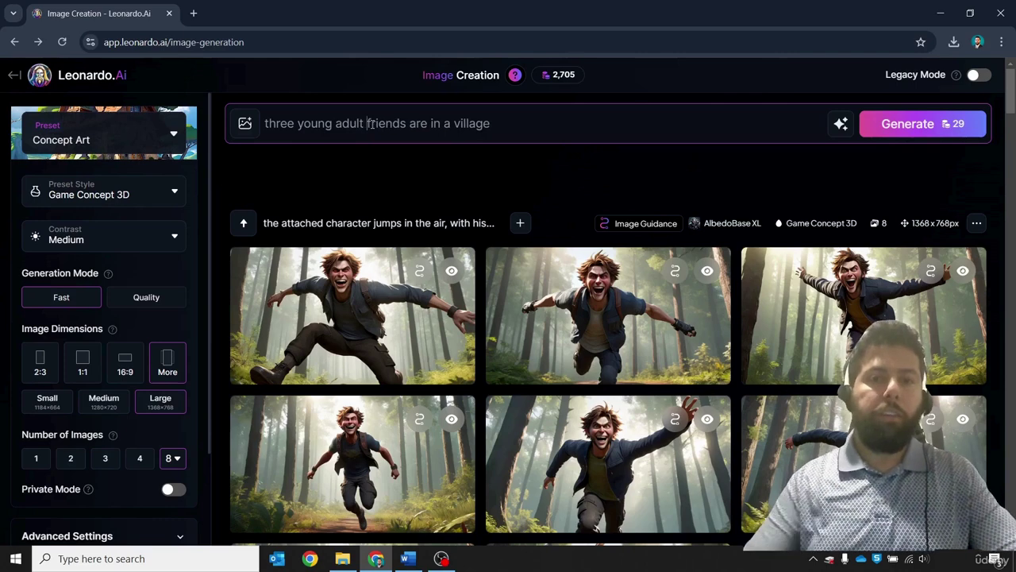
text(two )
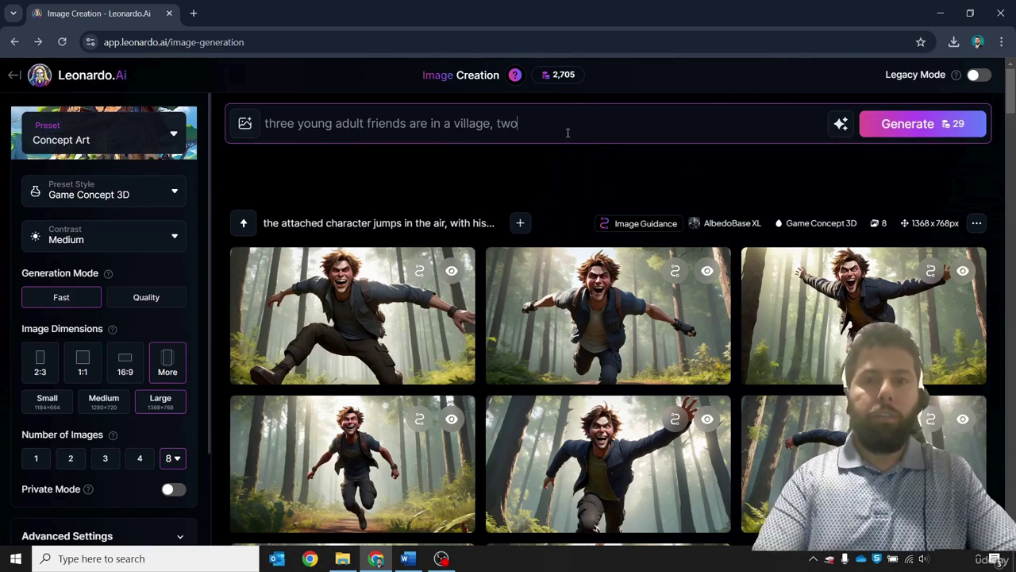
text(of them are)
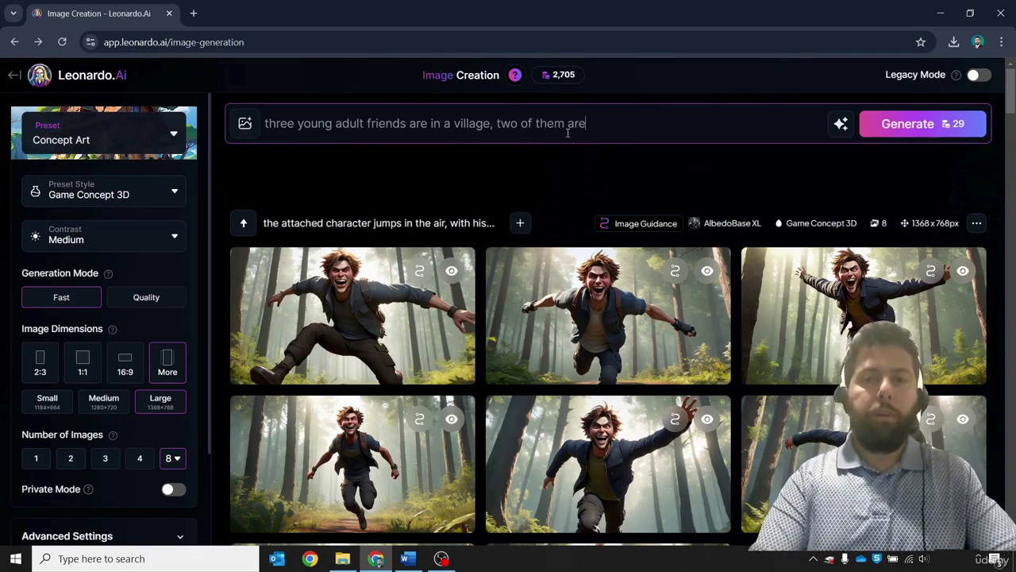
text( males and one if a)
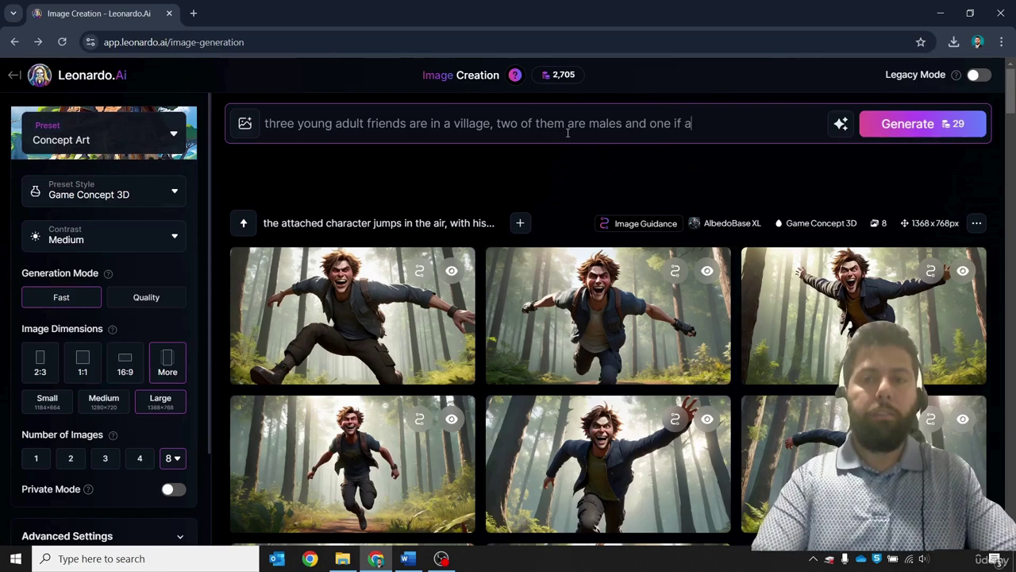
text( fem)
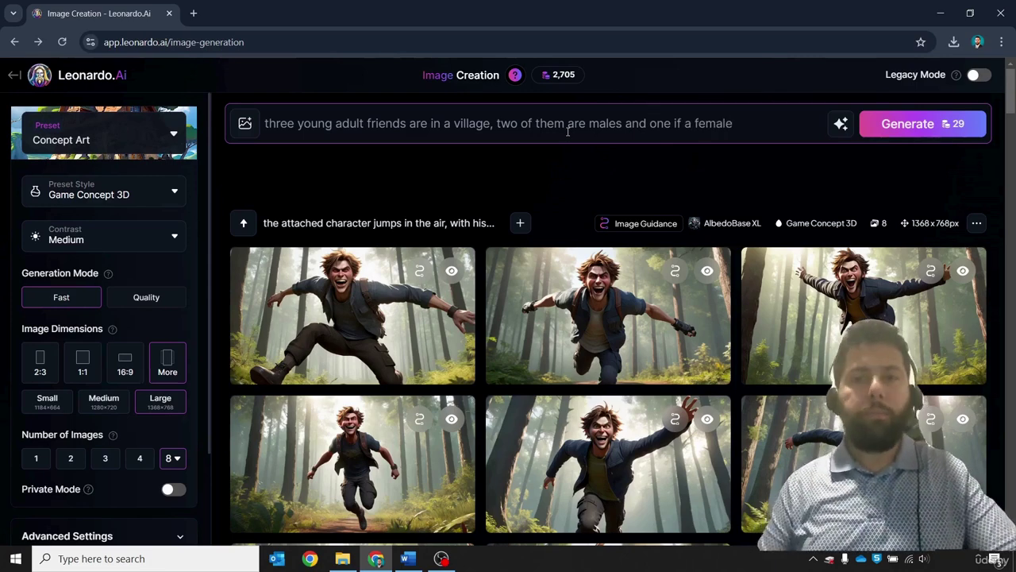
text(ale)
click(942, 131)
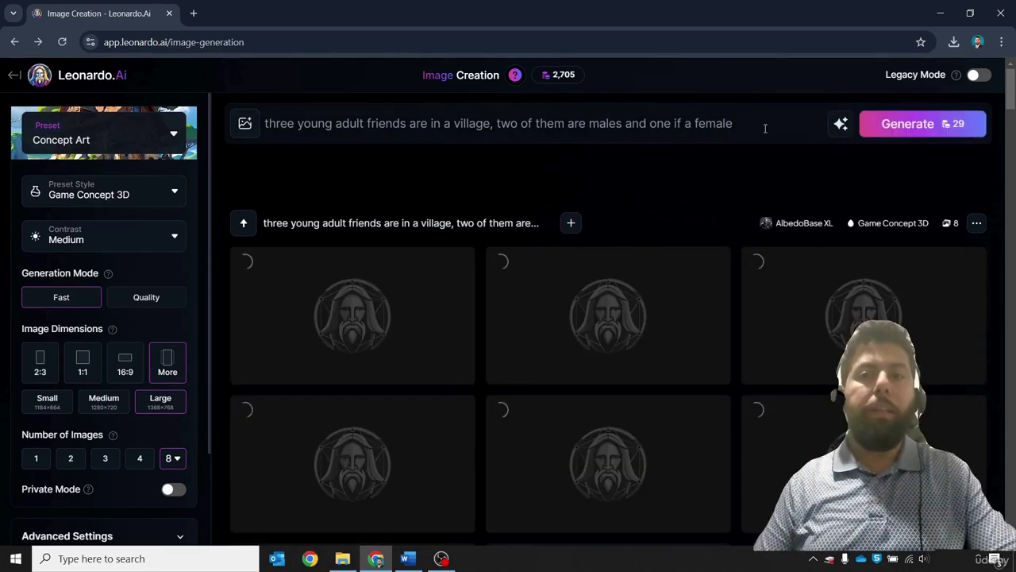
- Append ", seen from a distance in a forest setting" to the prompt and generate another batch of images
text(.)
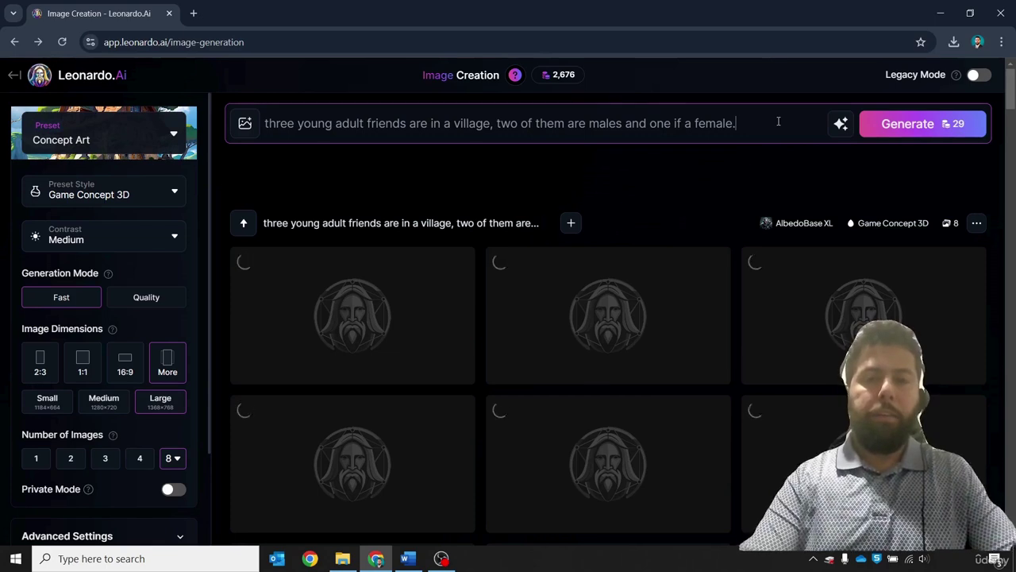
key(BackSpace)
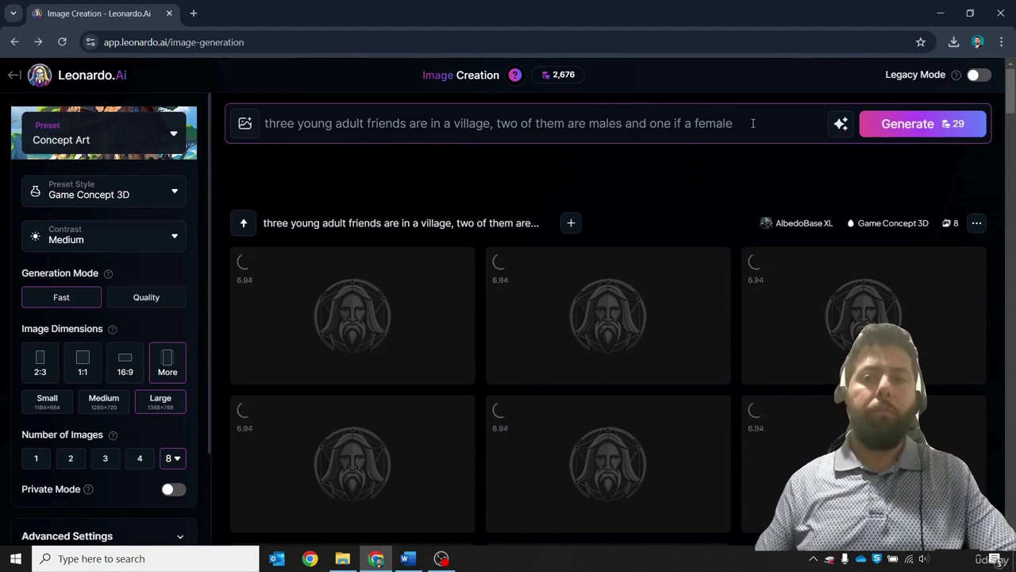
text(, )
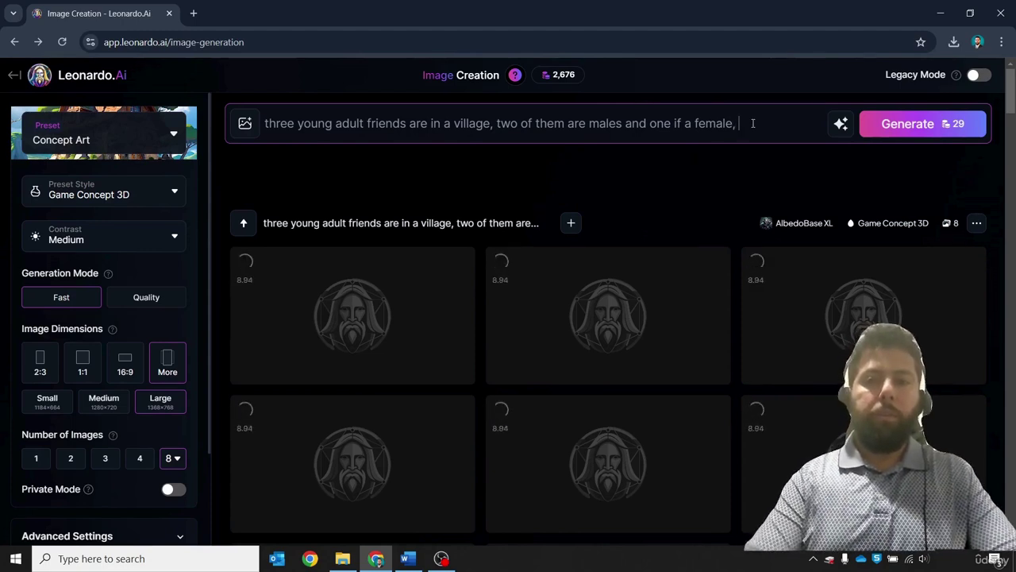
text(seen from a )
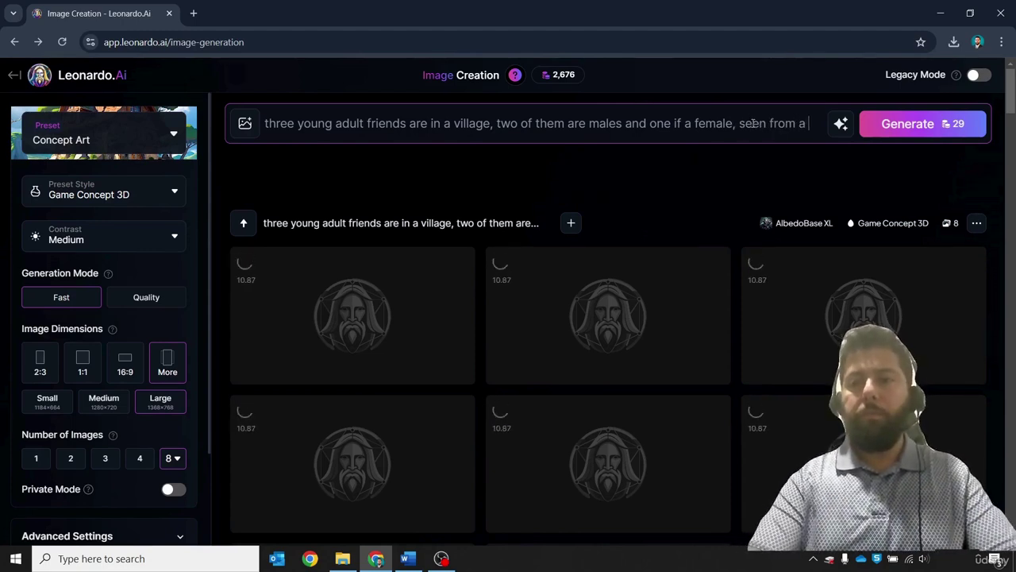
text(distance in)
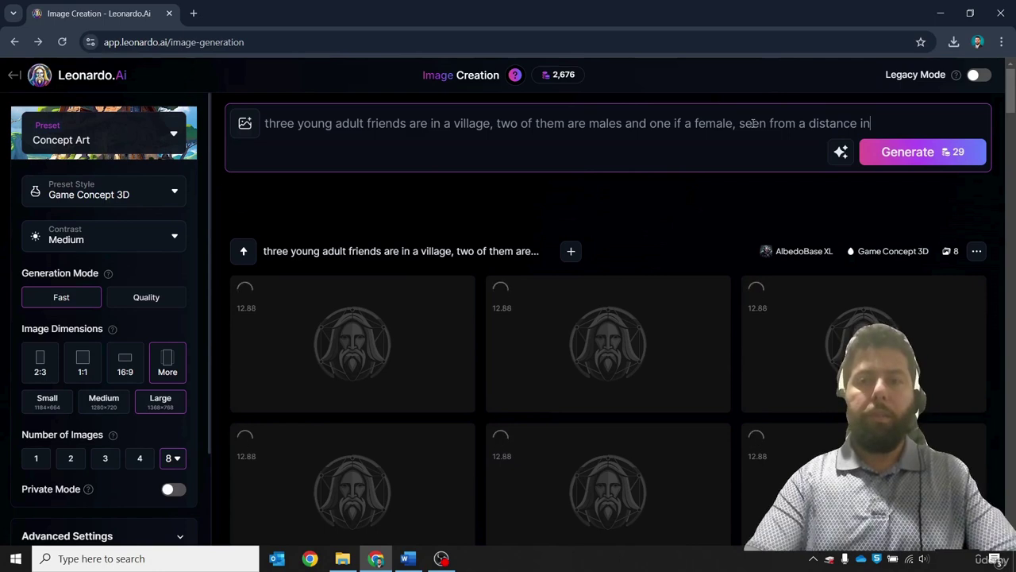
text( a fore)
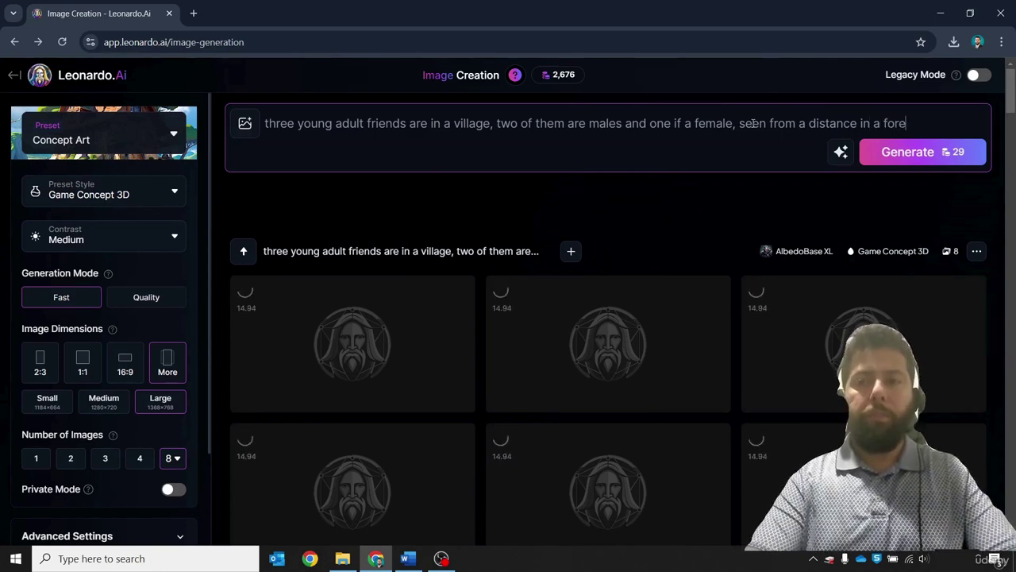
text(st setting)
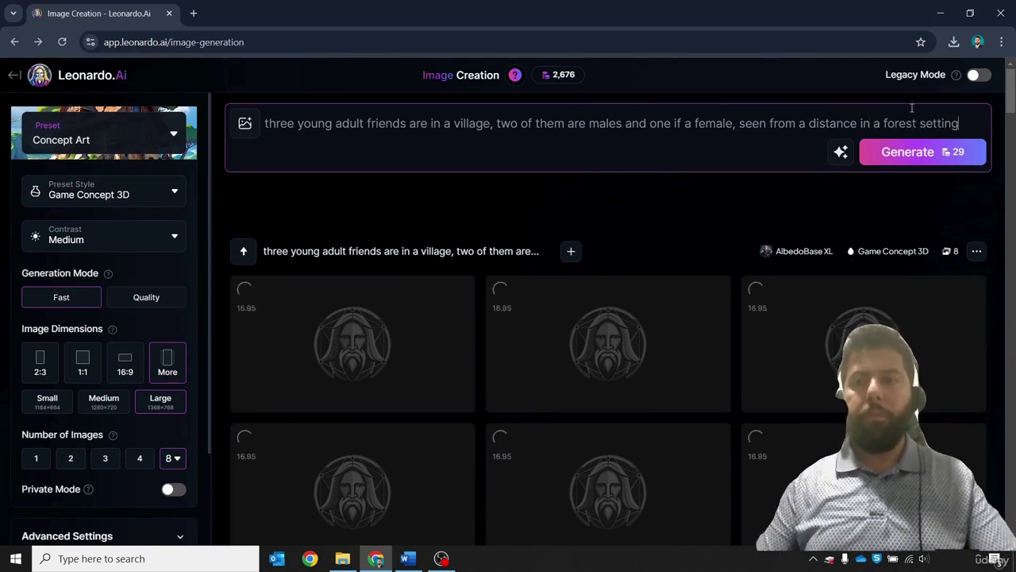
click(975, 156)
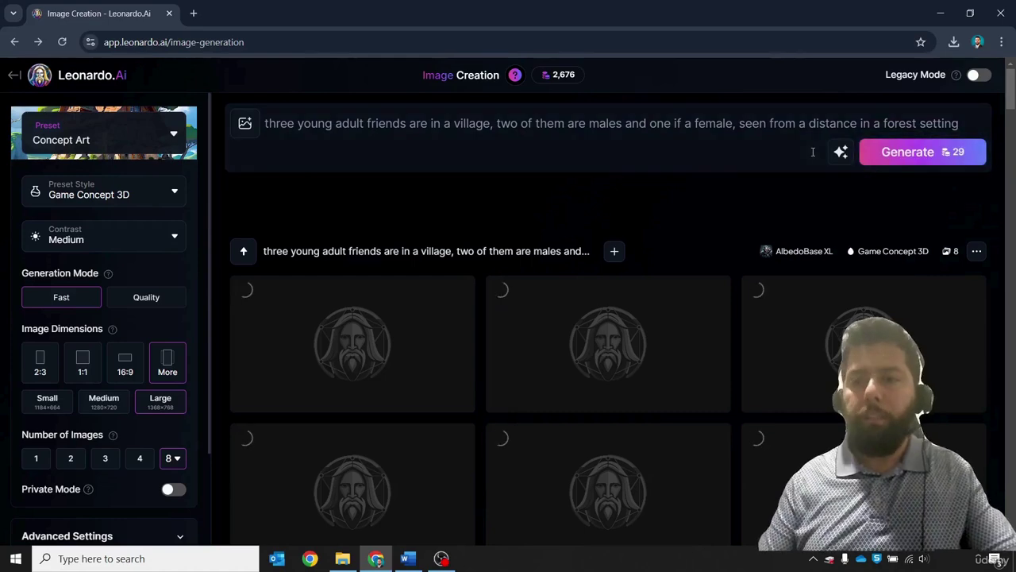
- View enlarged the forest-village images of three backpackers near two huts and of distant figures on the path, zooming into the latter
scroll(359, 238, down, 3)
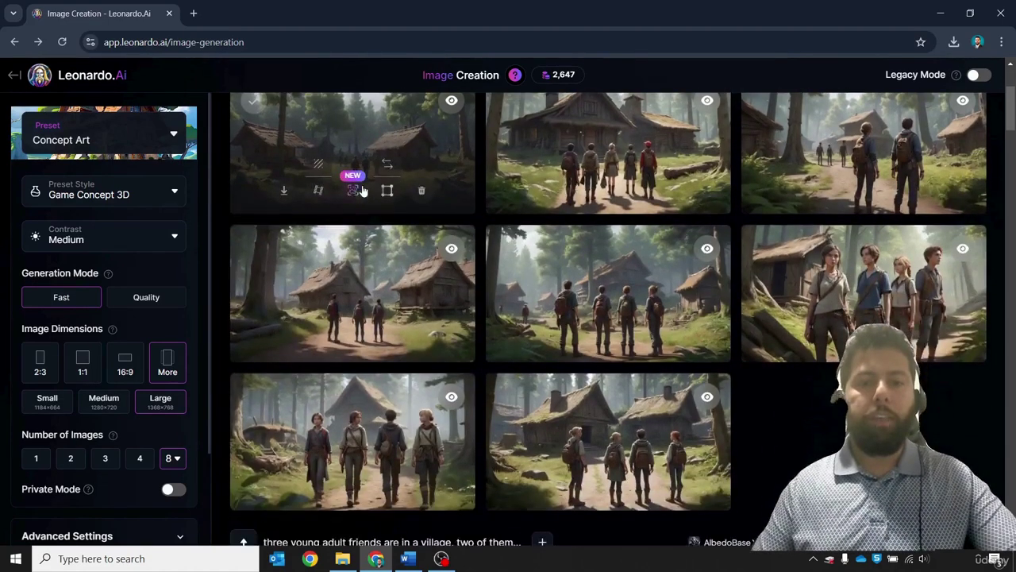
click(361, 280)
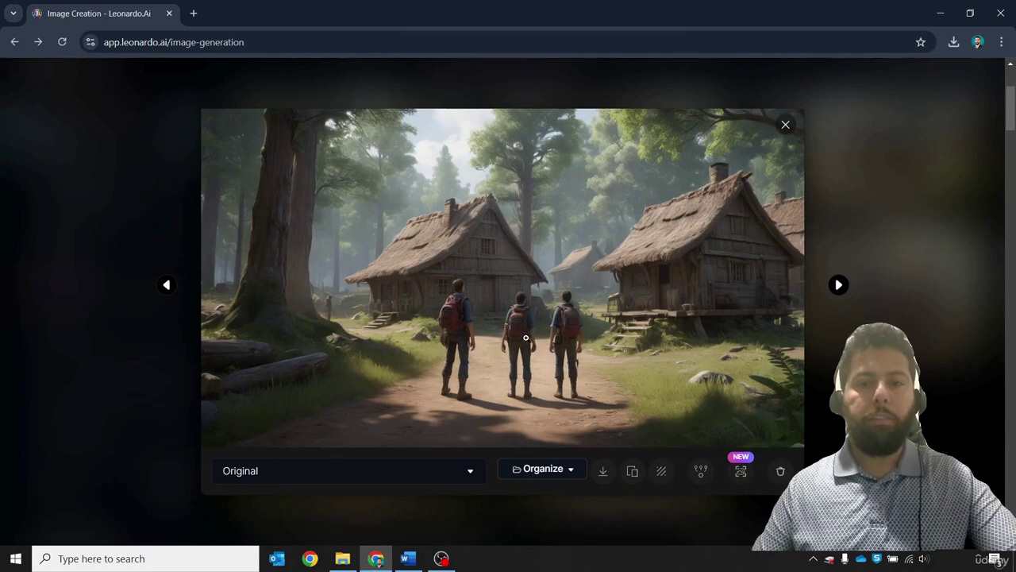
click(116, 226)
scroll(231, 218, up, 3)
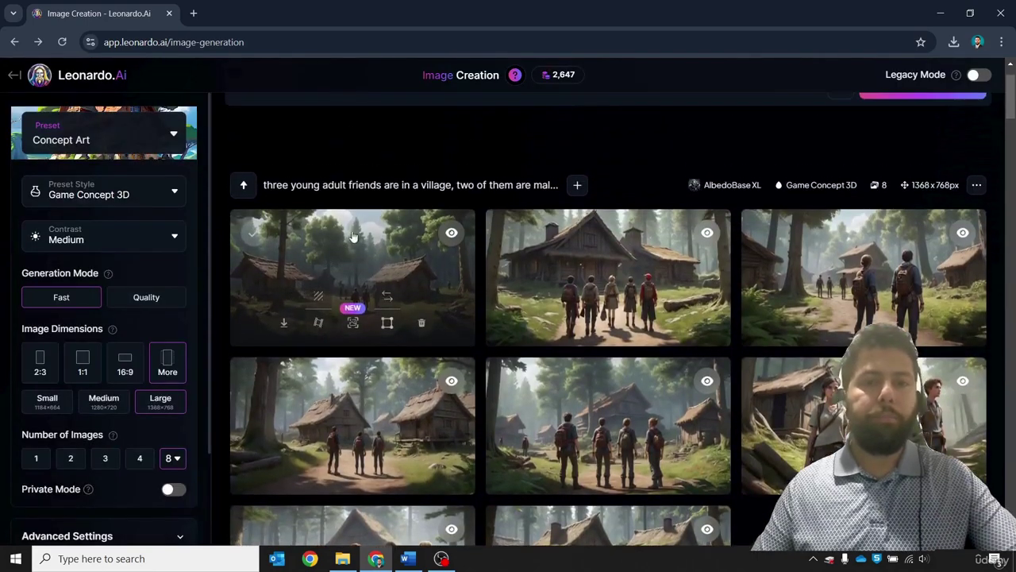
click(349, 278)
click(555, 311)
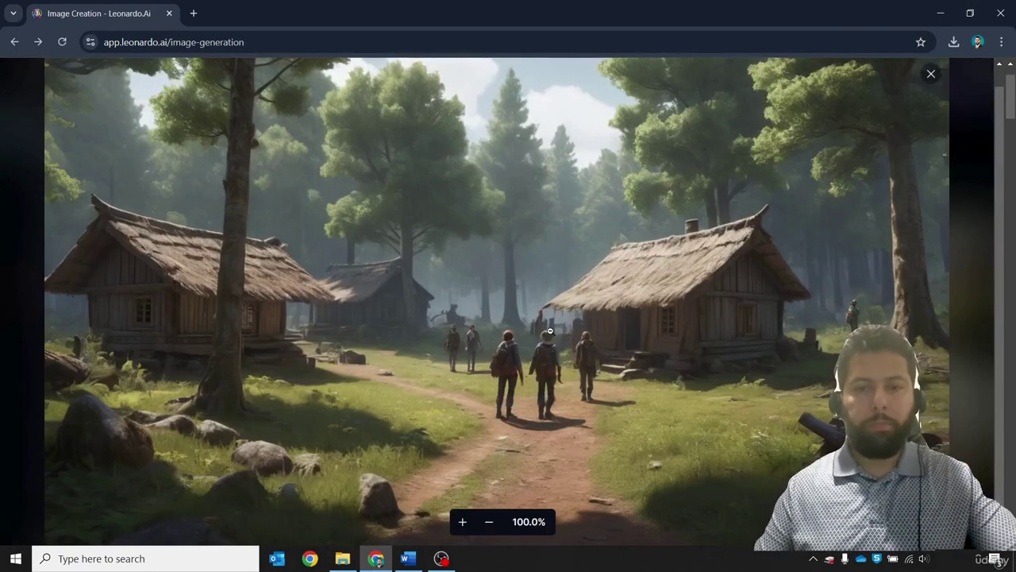
click(558, 385)
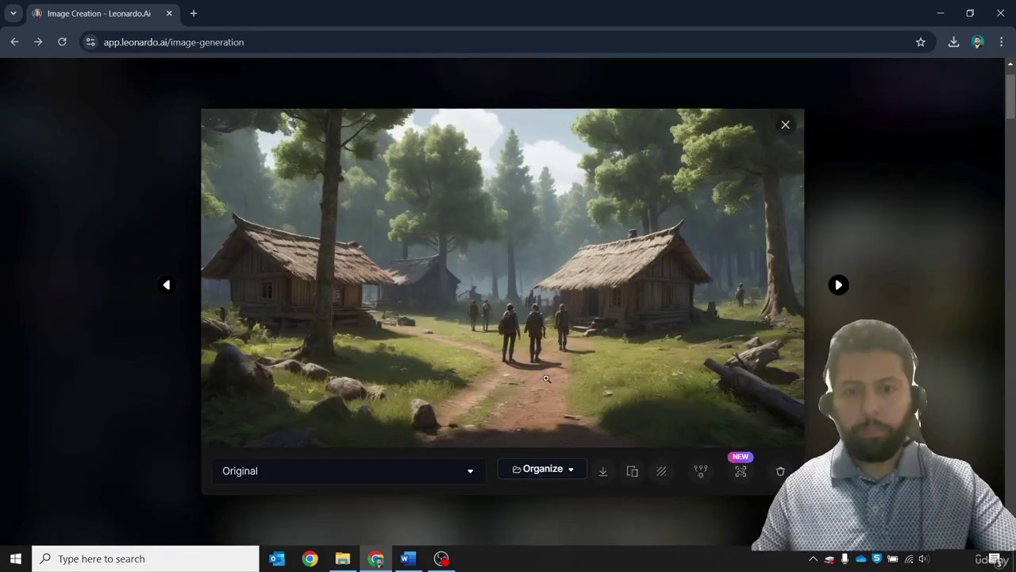
- Page through the rest of the forest-village batch enlarged to check the number of friends in each image
click(836, 290)
click(836, 296)
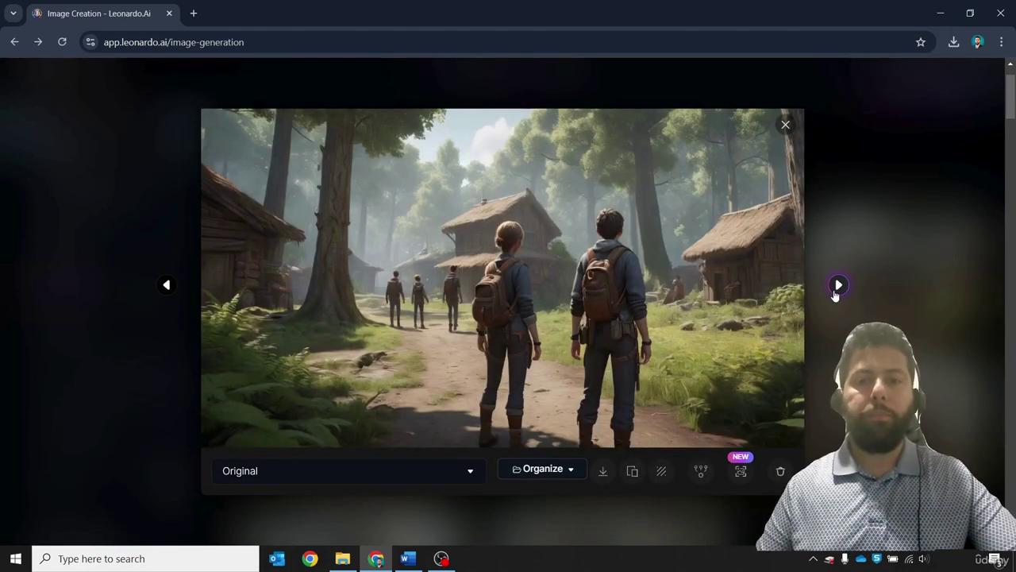
click(835, 296)
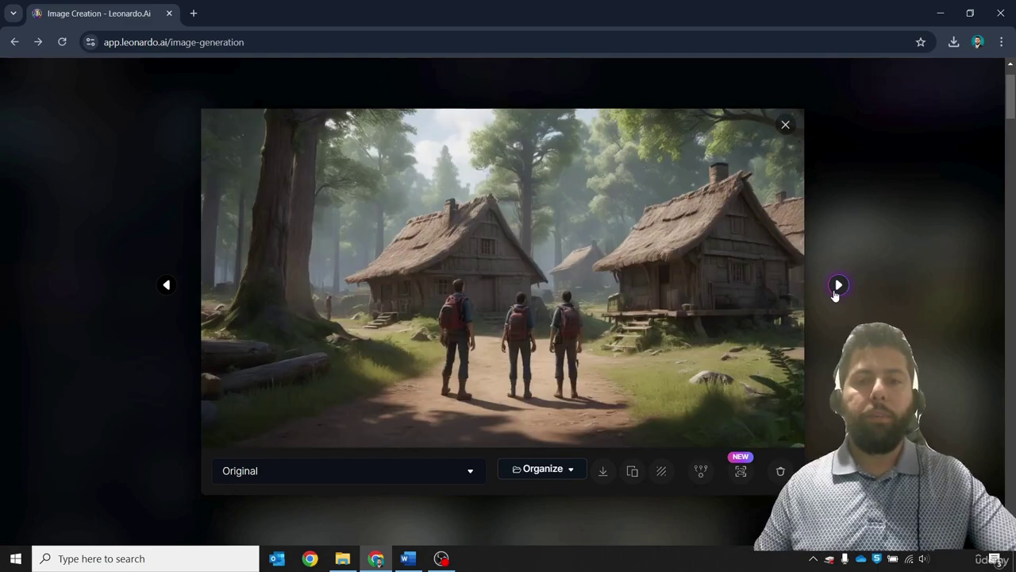
click(835, 295)
click(836, 295)
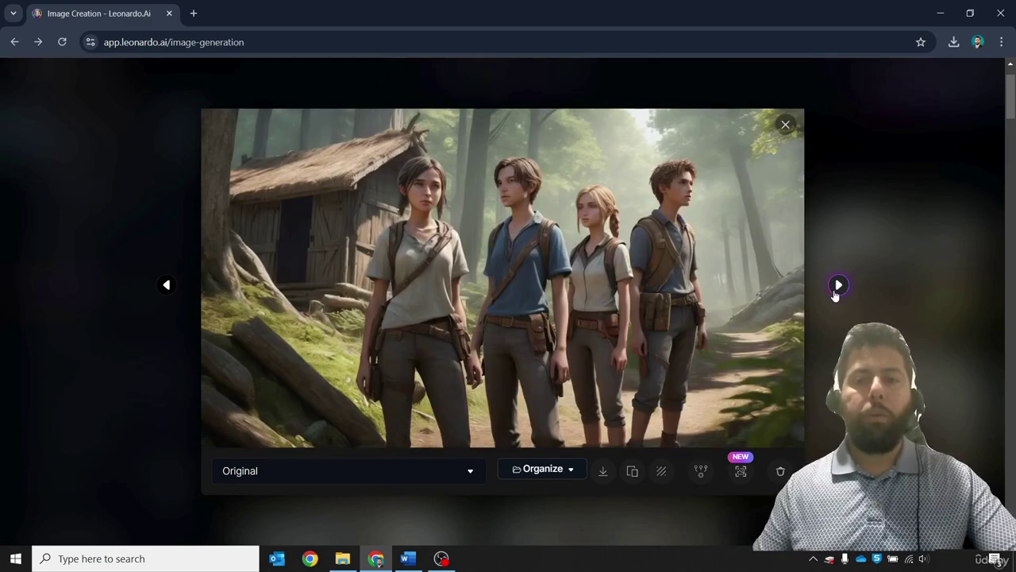
click(836, 296)
click(836, 296)
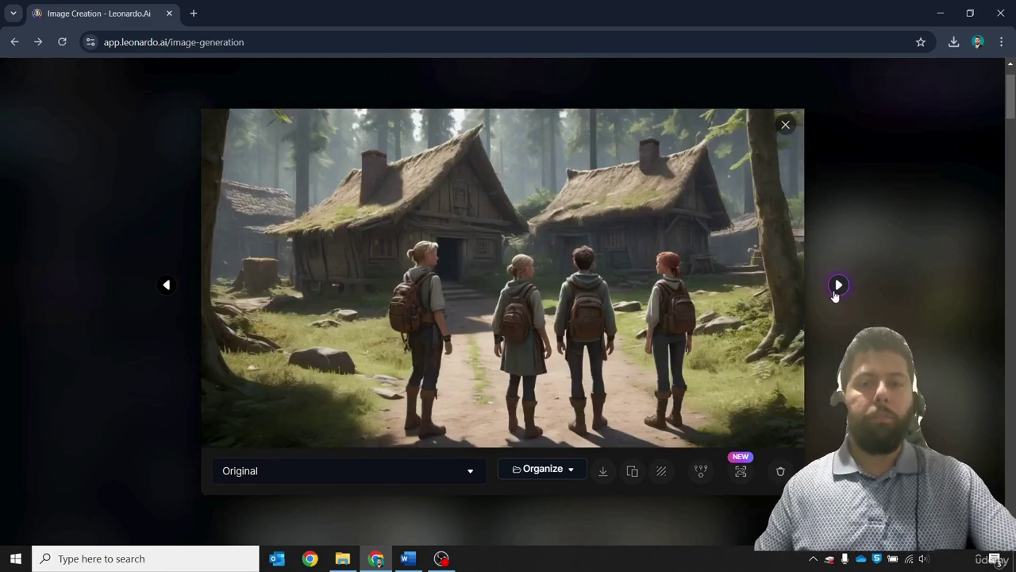
click(835, 295)
click(838, 288)
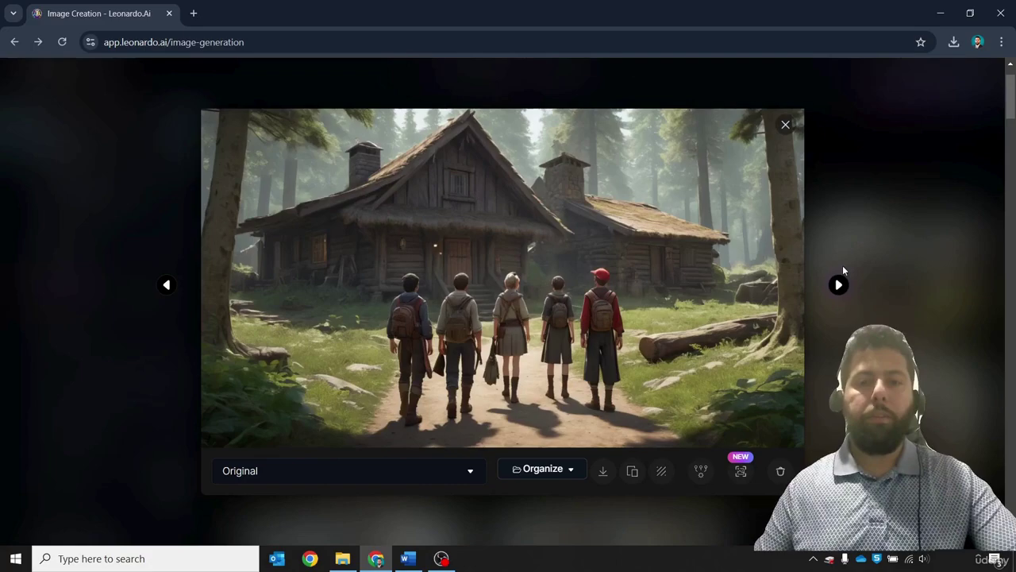
click(835, 213)
- Look over the earlier village batch generated without the forest setting, and return to the newest results
scroll(785, 207, down, 10)
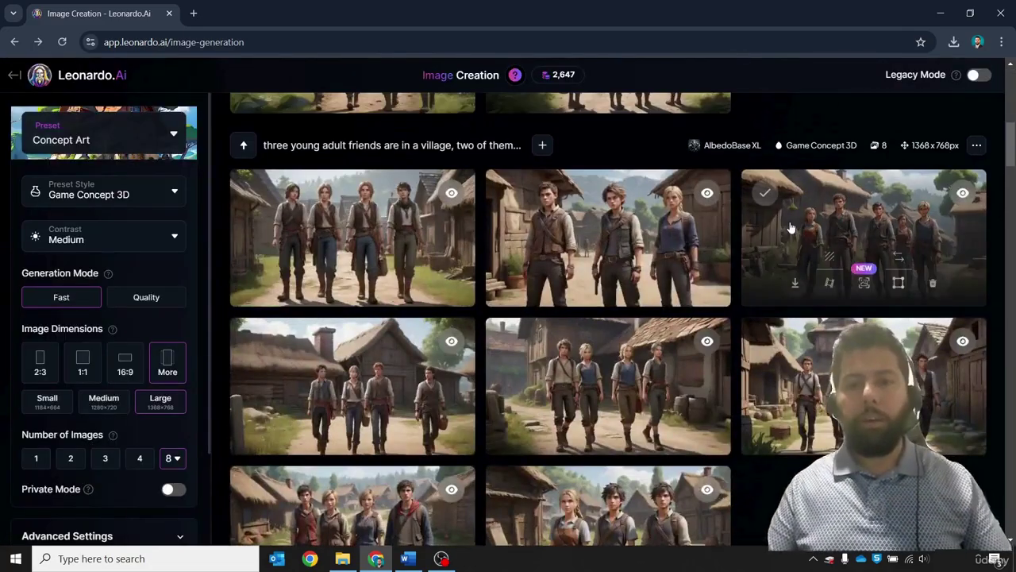
scroll(791, 228, down, 2)
scroll(791, 228, up, 10)
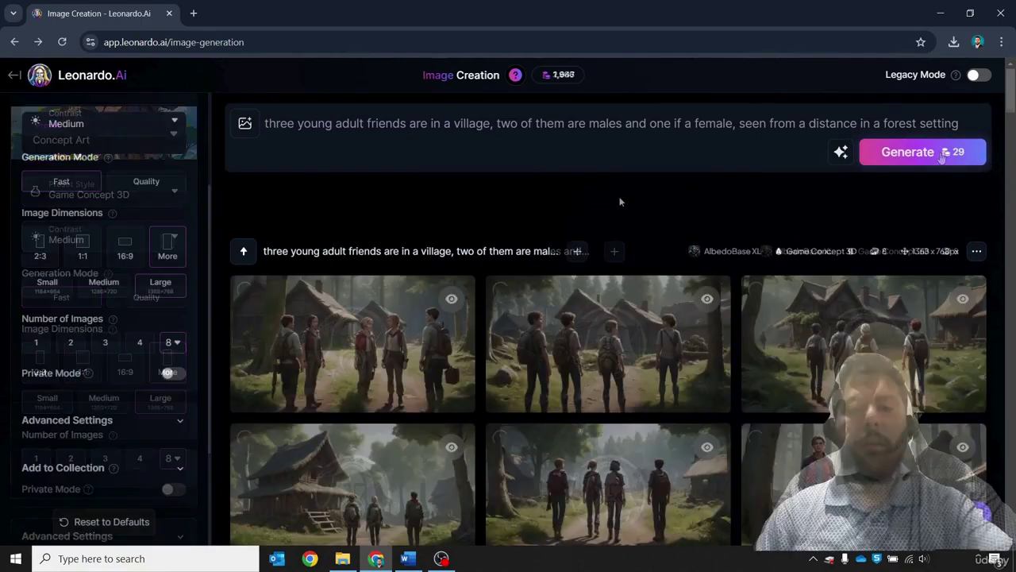
- Compare the newer forest-village batches, enlarging the image of a red-haired friend with two companions and a distant figure by the huts
scroll(559, 273, down, 7)
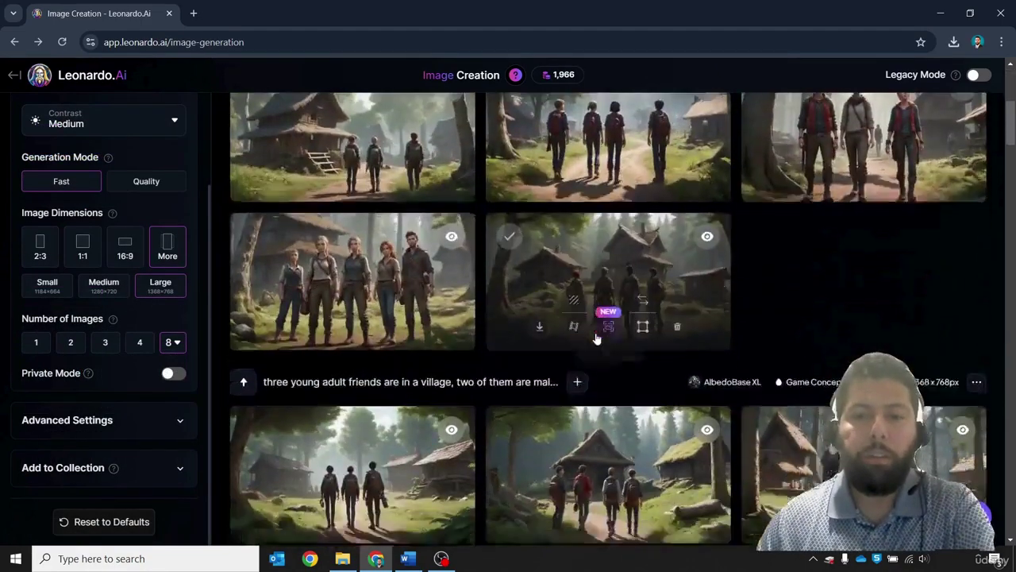
scroll(597, 339, up, 4)
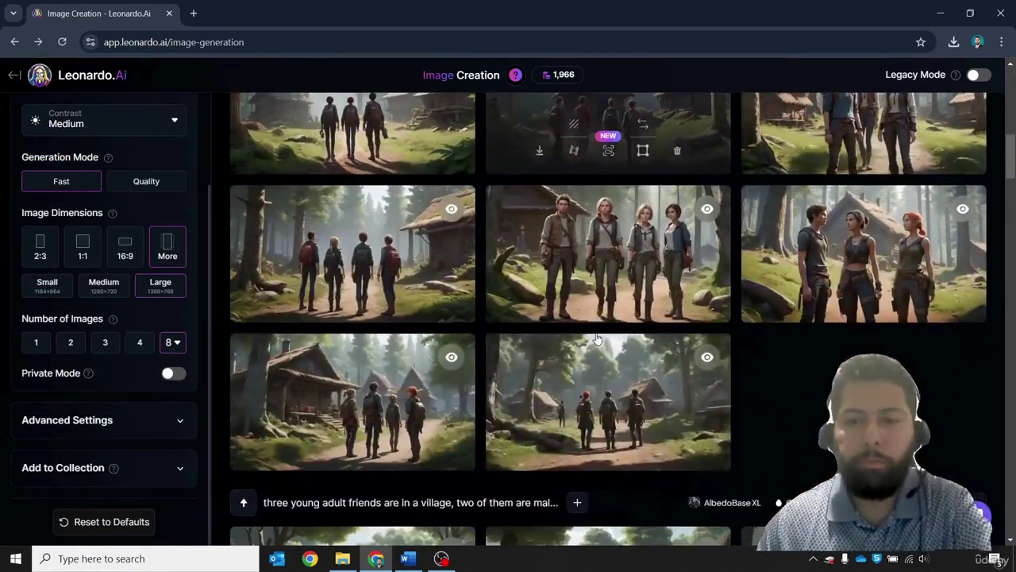
click(606, 388)
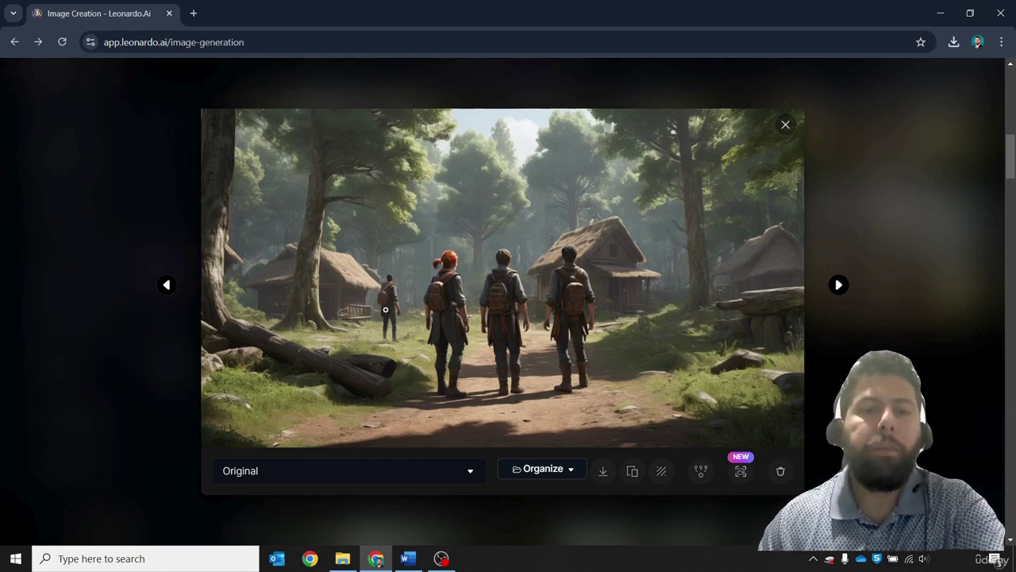
click(784, 127)
scroll(703, 318, down, 1)
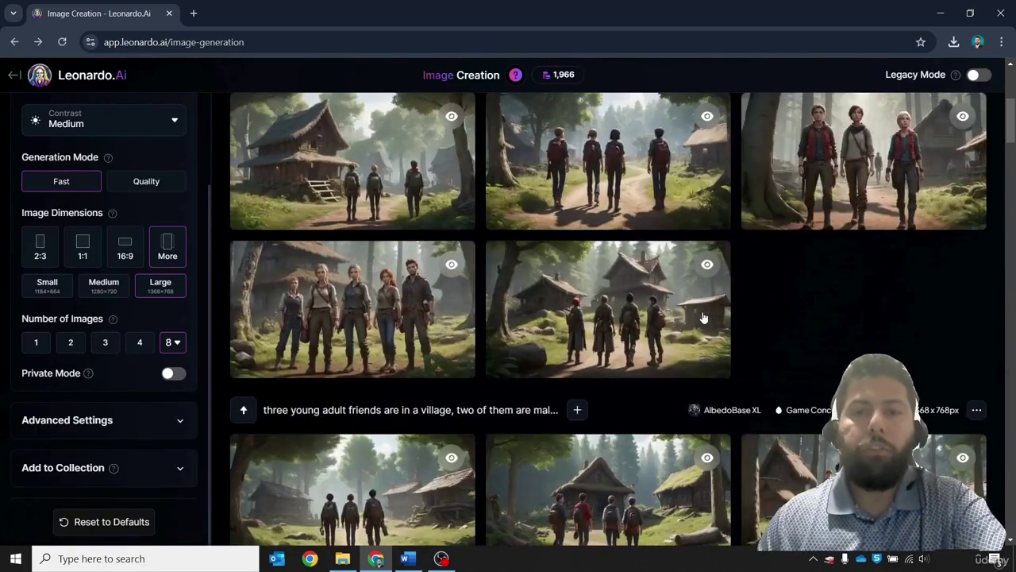
scroll(703, 318, down, 4)
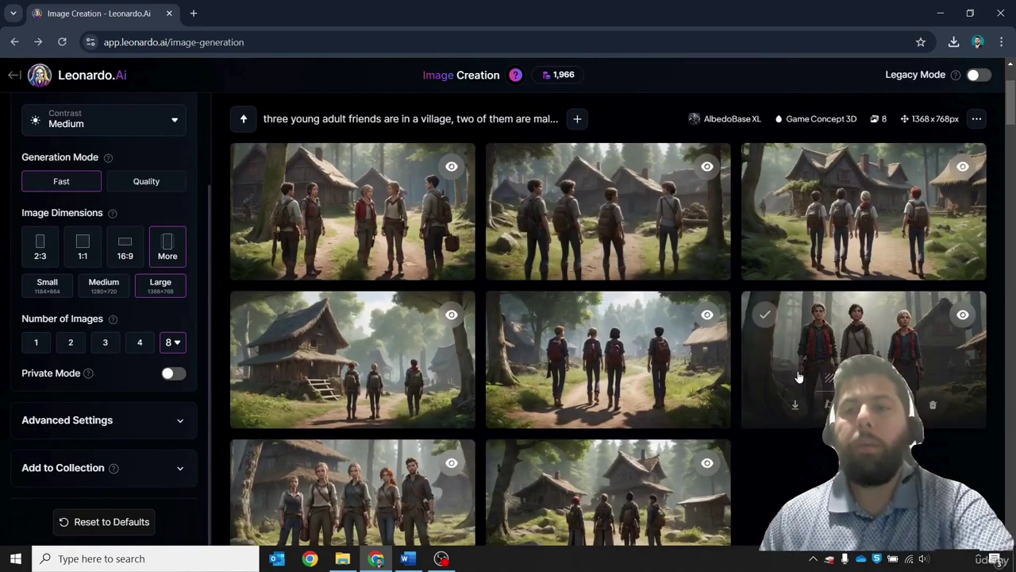
scroll(798, 381, down, 3)
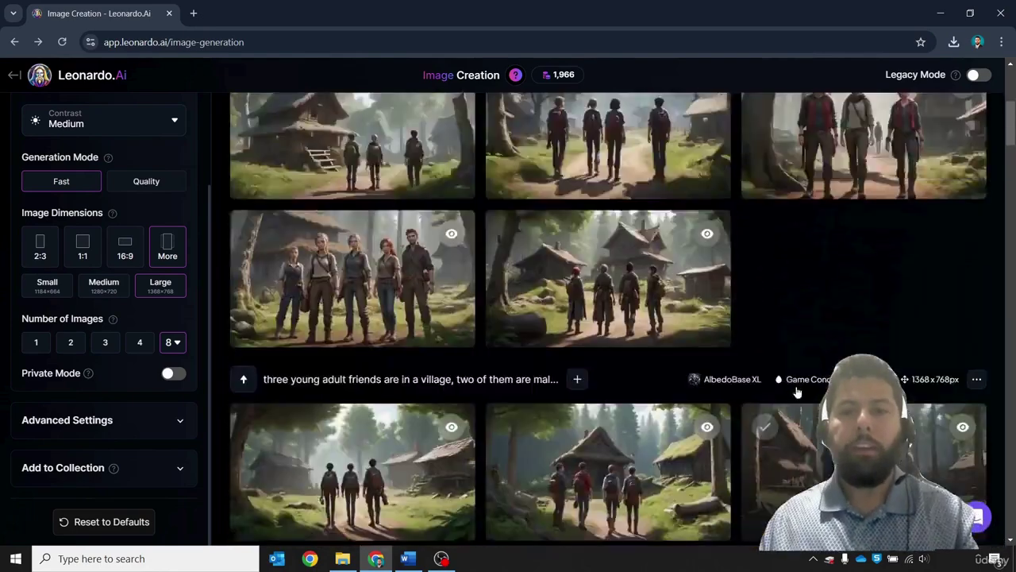
scroll(798, 392, up, 5)
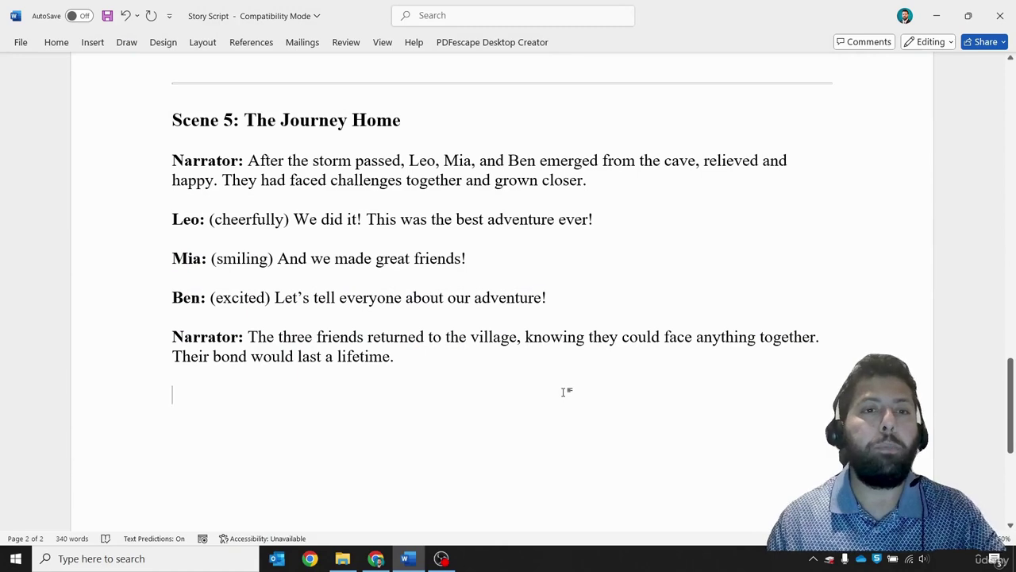
- Switch to the Word script and review it from Scene 5 back up to Scene 3
scroll(564, 391, up, 4)
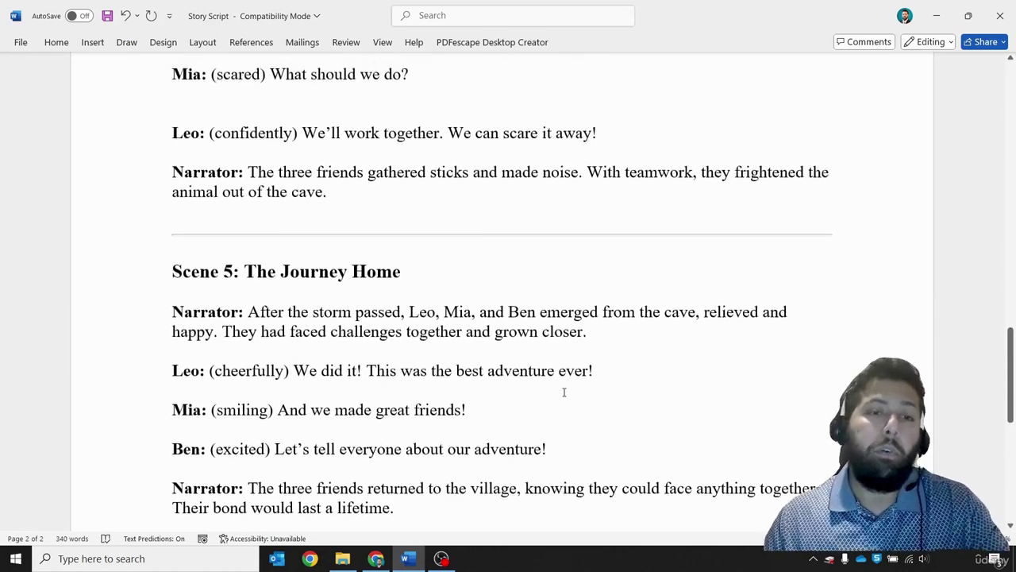
scroll(564, 392, up, 6)
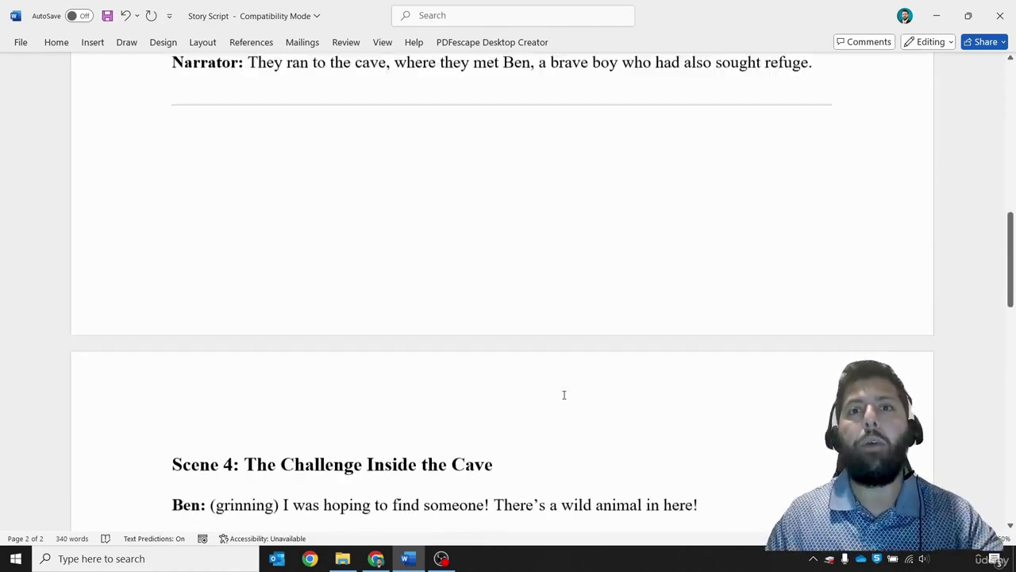
scroll(564, 394, up, 6)
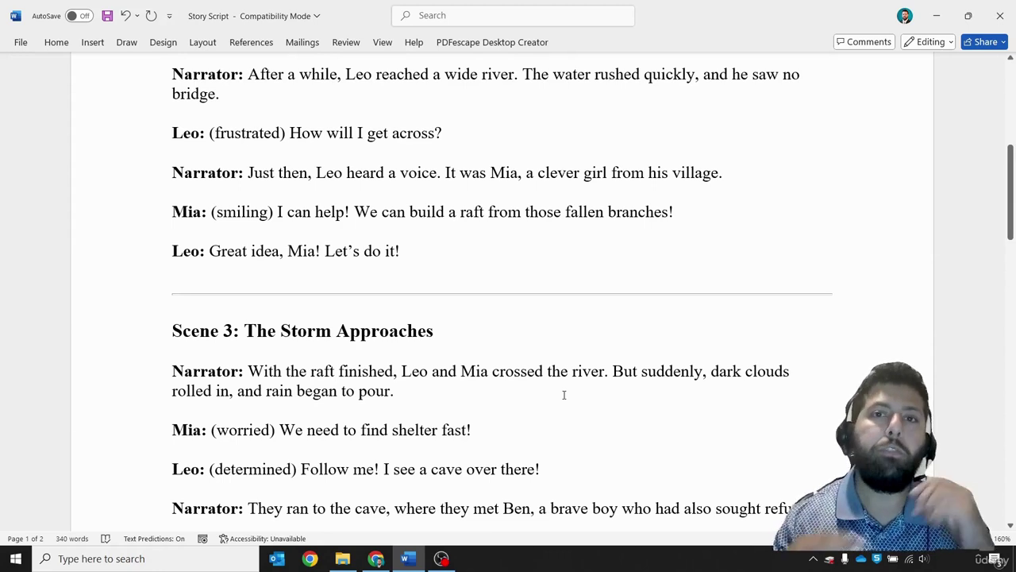